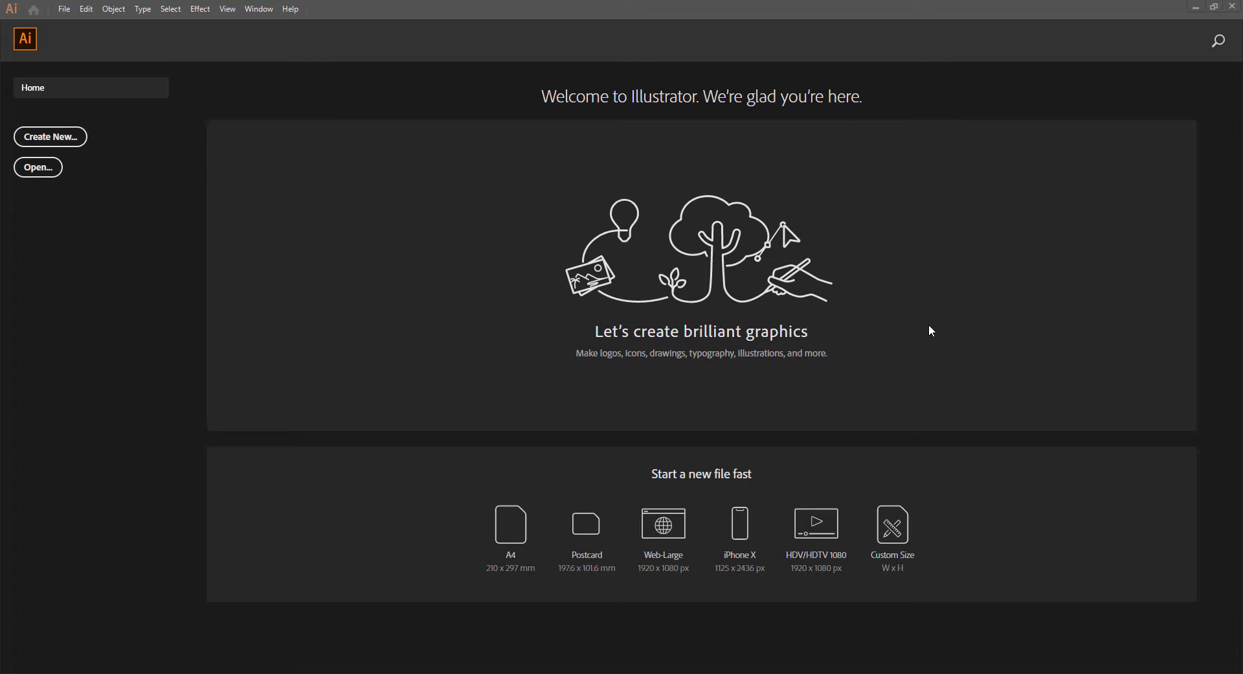
- Create a new 297 × 210 mm landscape document with millimetre units
left_click(65, 10)
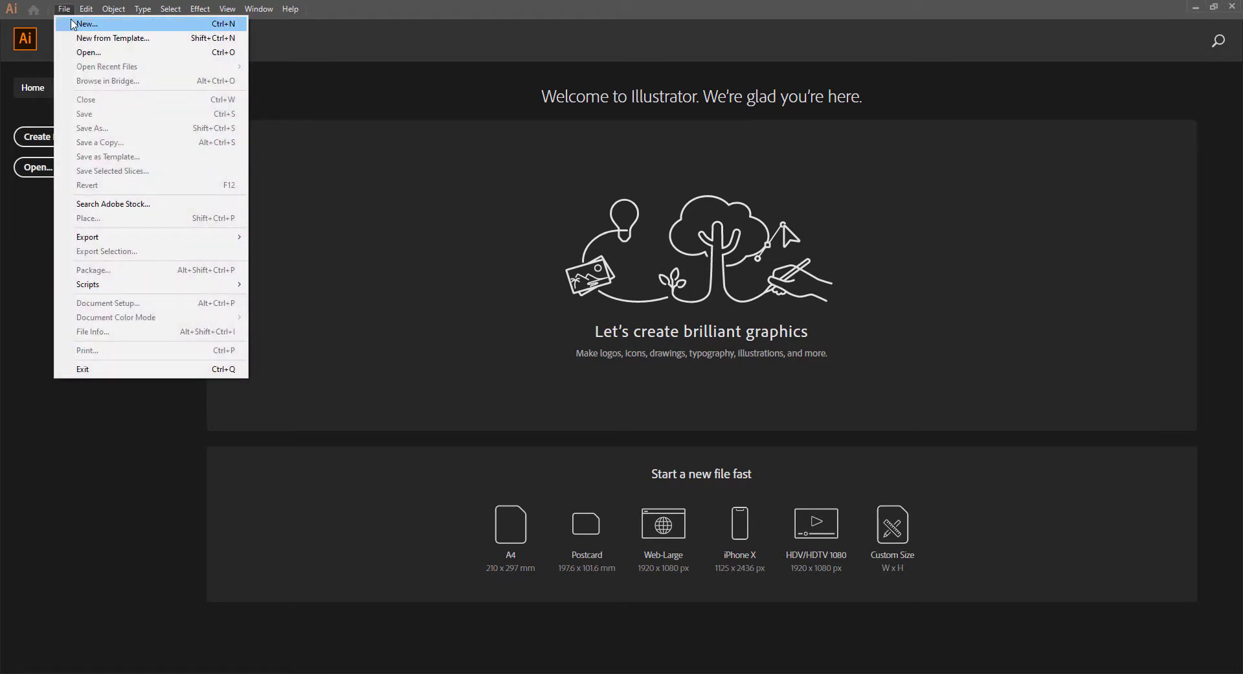
left_click(73, 24)
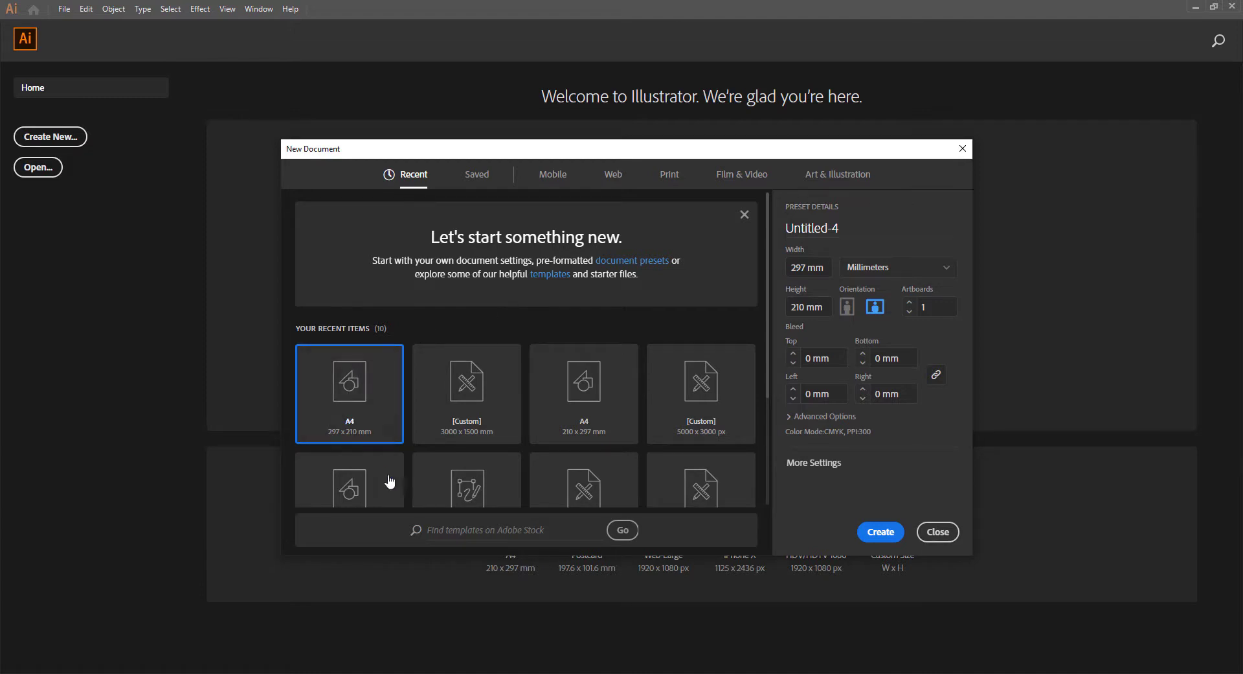
left_click(894, 268)
left_click(889, 356)
left_click(874, 310)
left_click(894, 533)
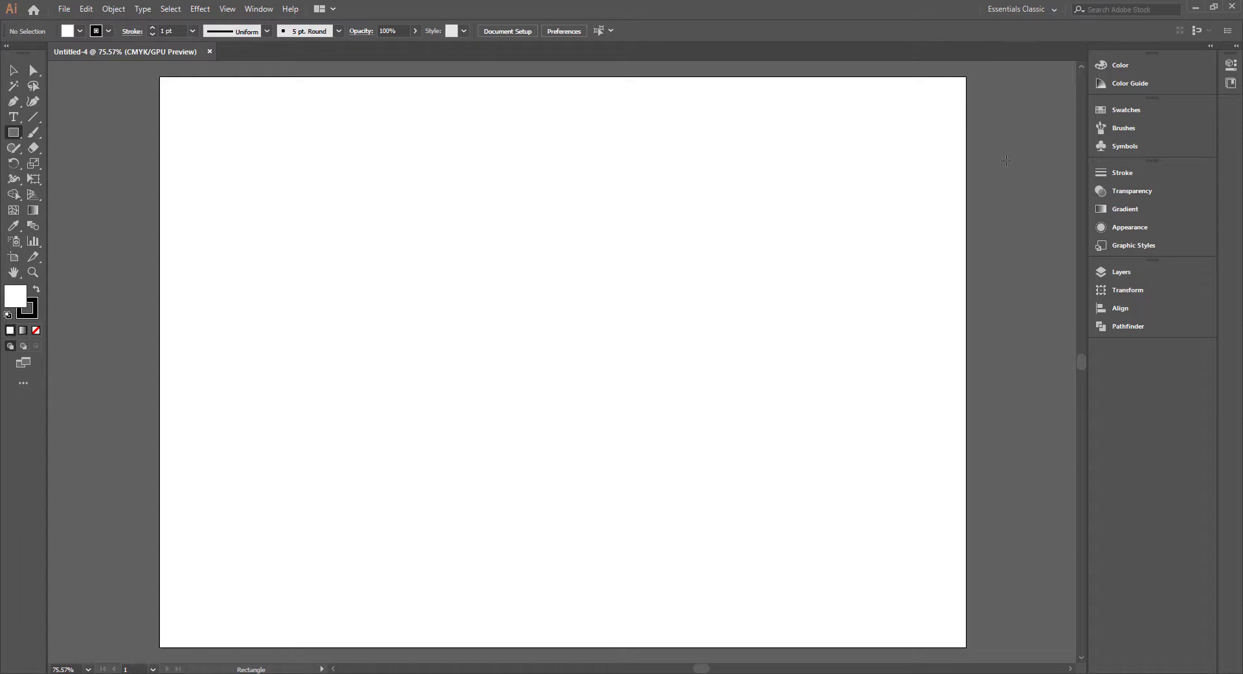
left_click(1035, 10)
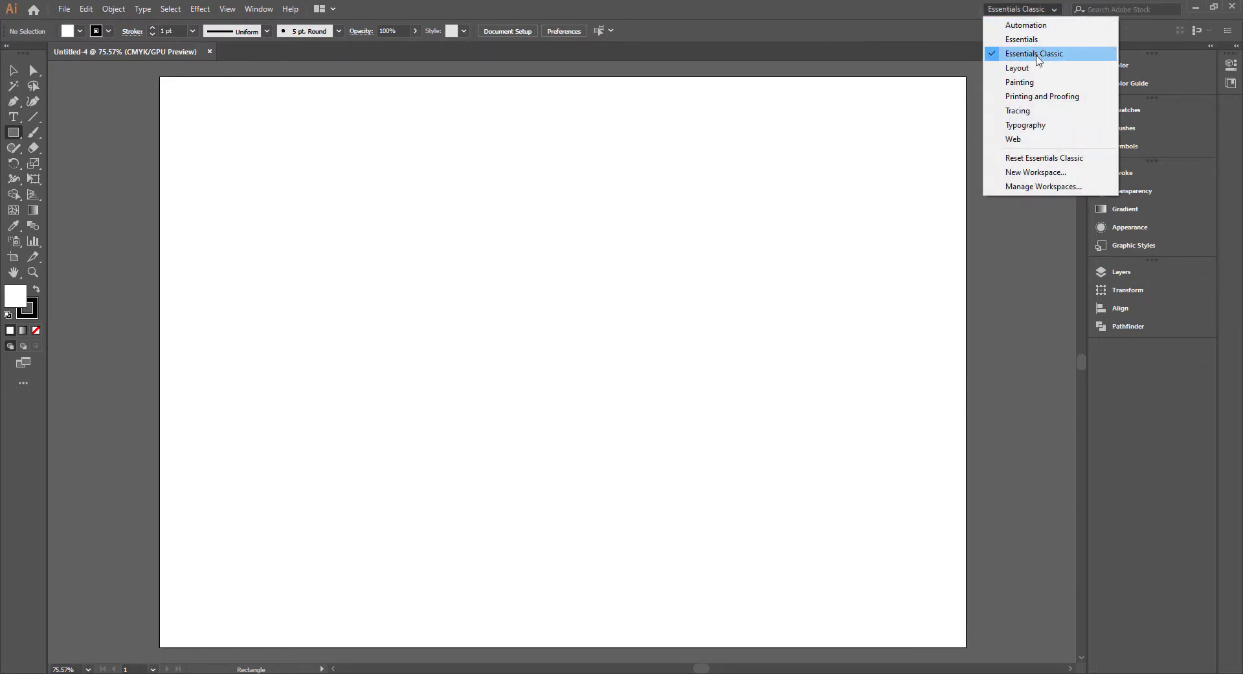
left_click(1038, 55)
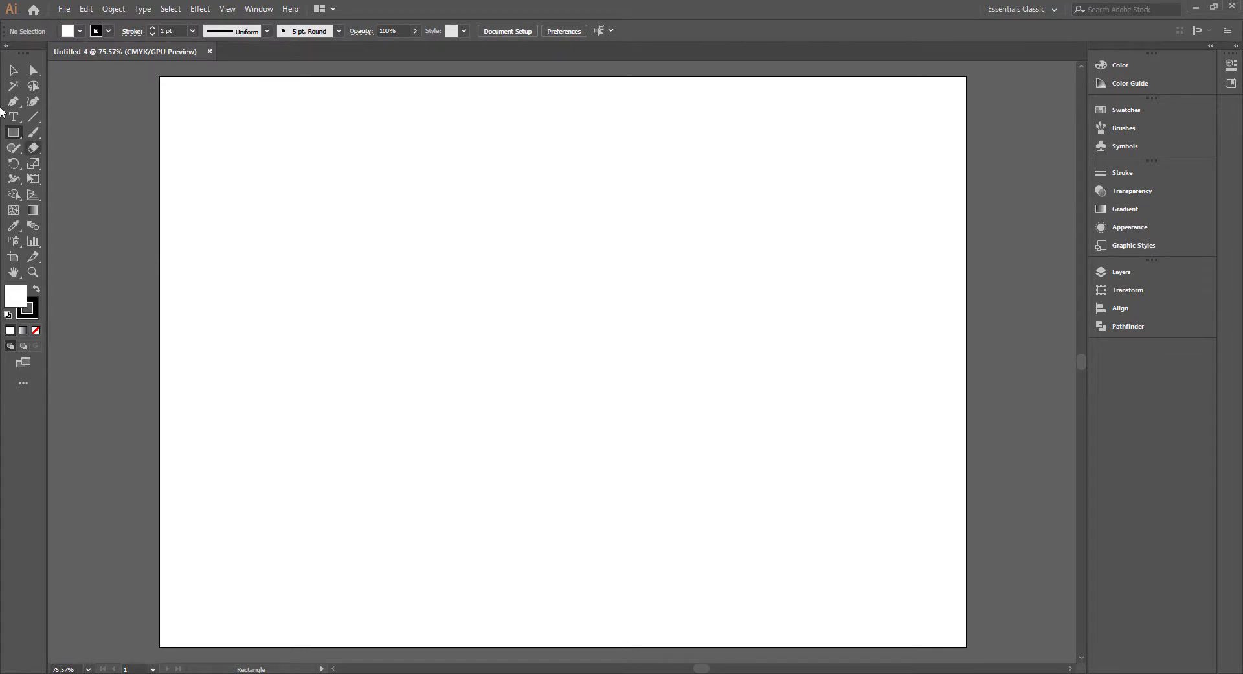
left_click(13, 70)
- Place Asset 1.png on the artboard and move the N image near the centre
left_click_drag(1020, 532, 742, 389)
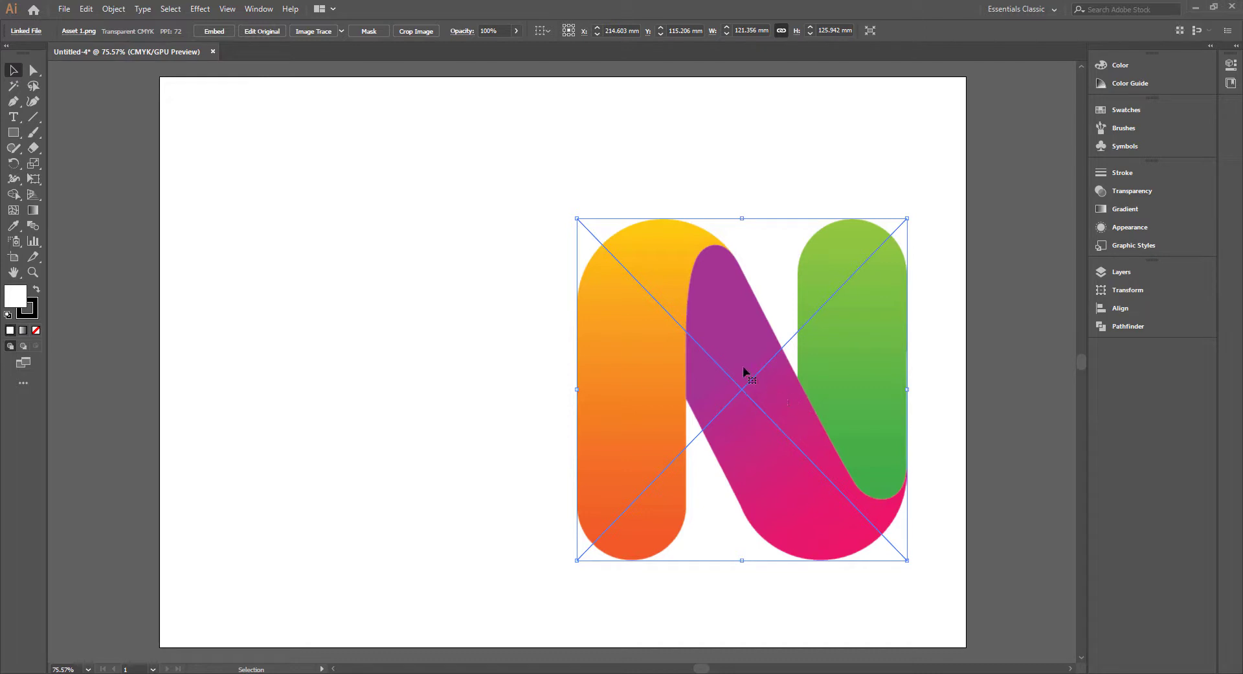
mouse_move(753, 375)
left_mouse_down()
mouse_move(728, 335)
mouse_move(697, 355)
left_mouse_up()
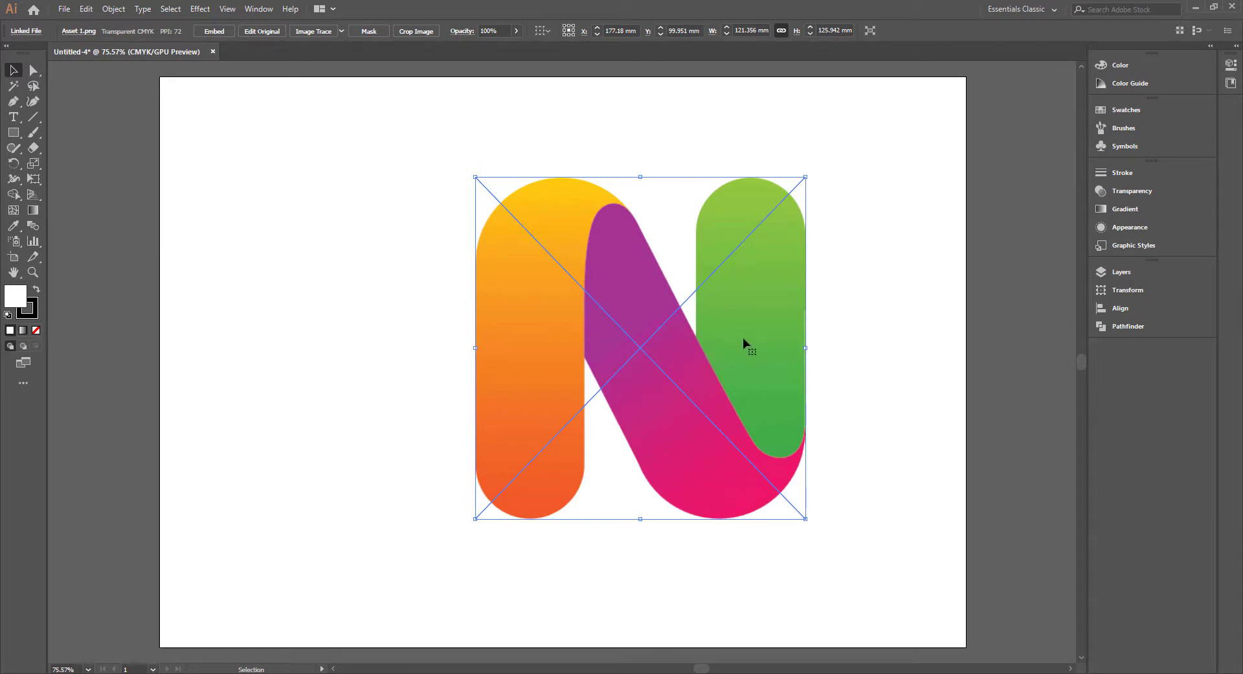
left_click(848, 304)
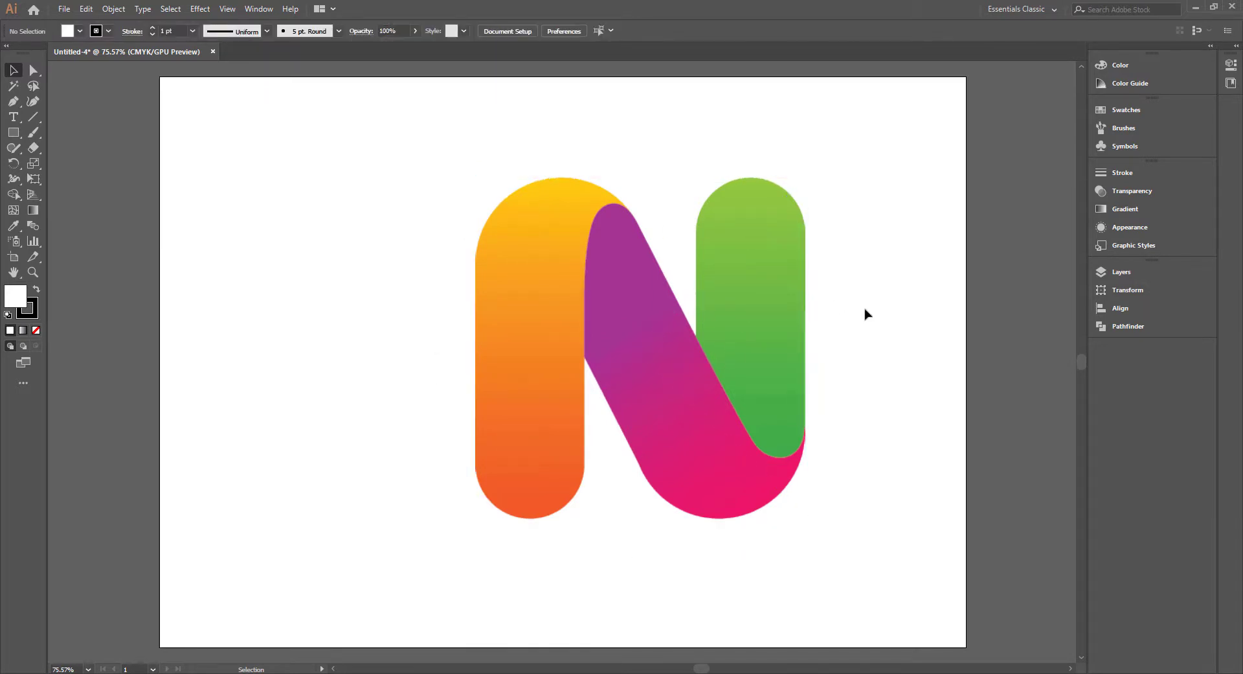
left_click_drag(635, 307, 558, 312)
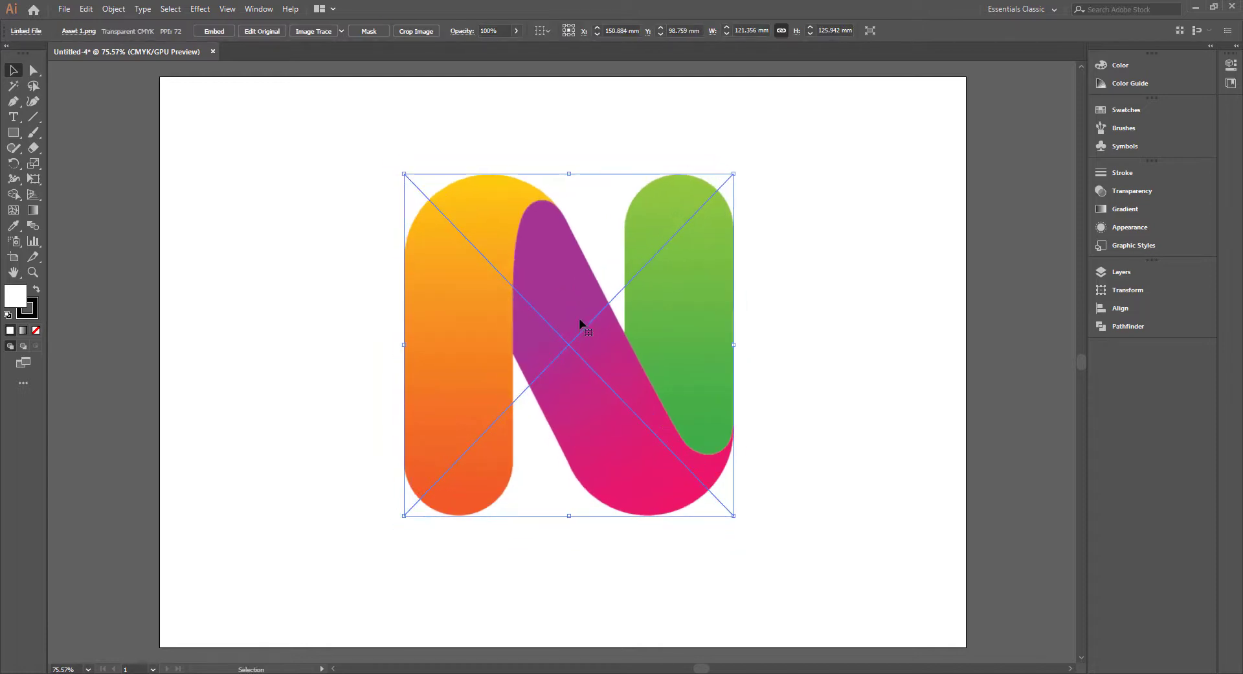
mouse_move(558, 313)
left_mouse_down()
mouse_move(565, 294)
mouse_move(554, 296)
left_mouse_up()
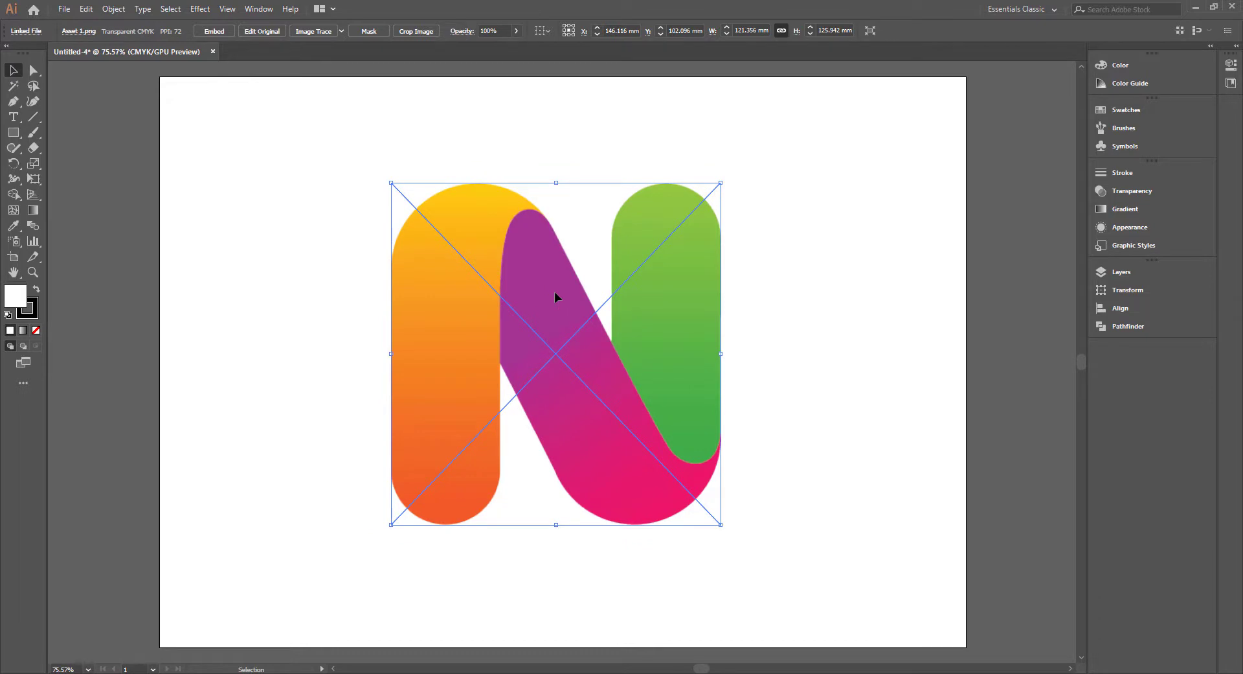
left_click_drag(549, 294, 549, 281)
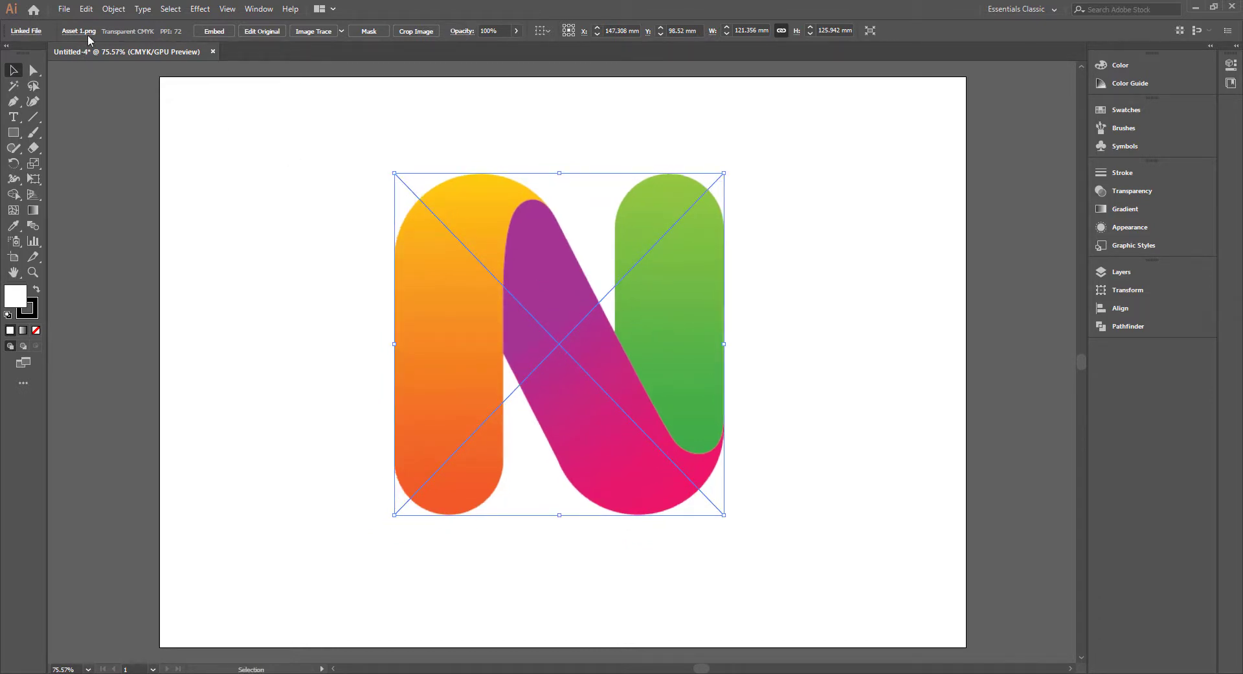
left_click(110, 10)
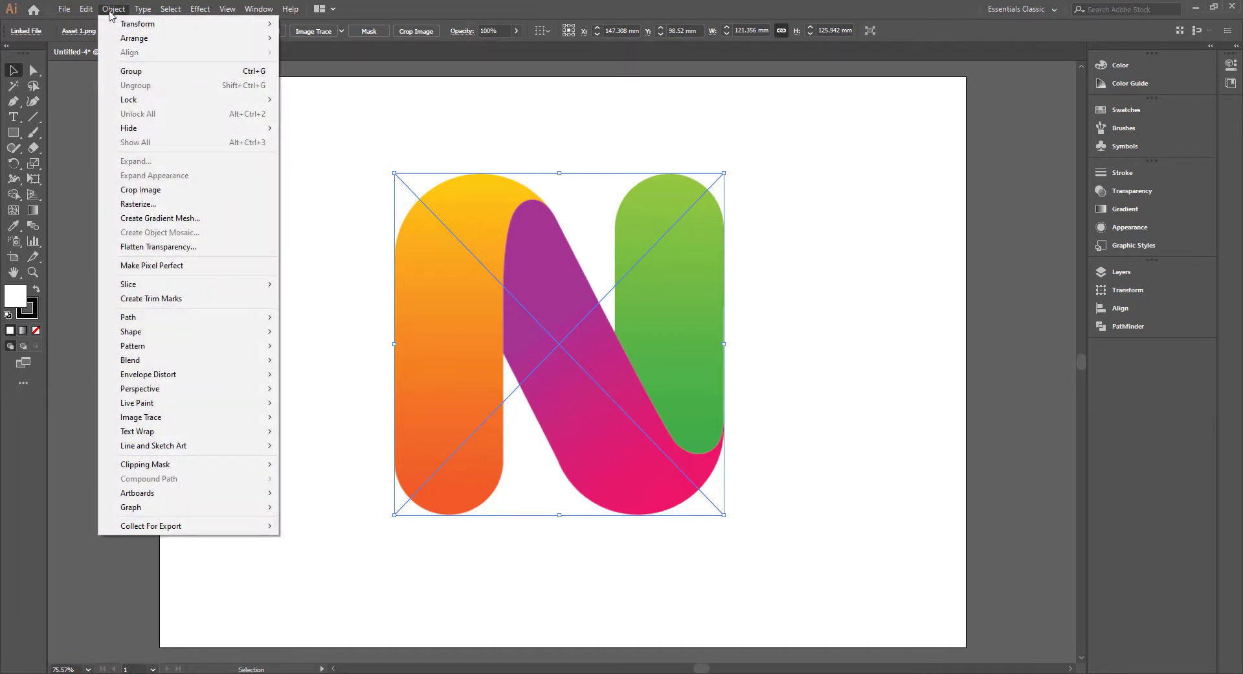
mouse_move(128, 99)
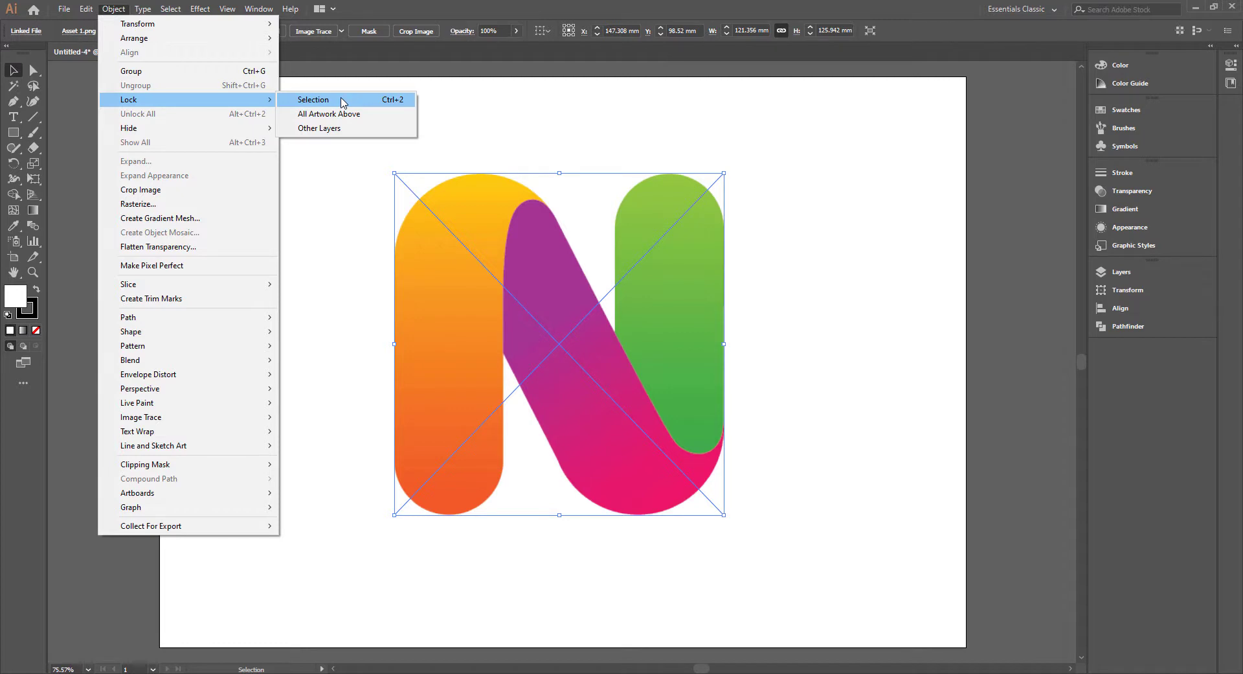
- Lock the placed Asset 1.png N image in place
left_click(343, 102)
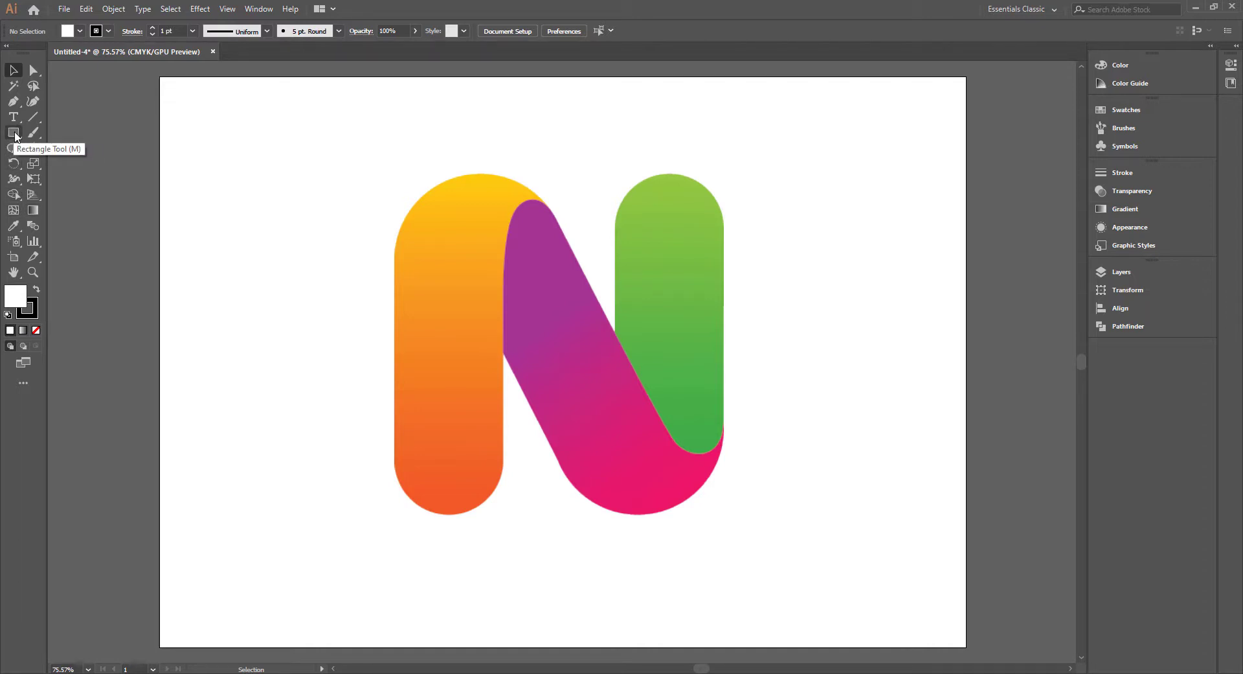
- Draw a circle about 58.9 mm across over the orange stroke's rounded top
left_click(14, 133)
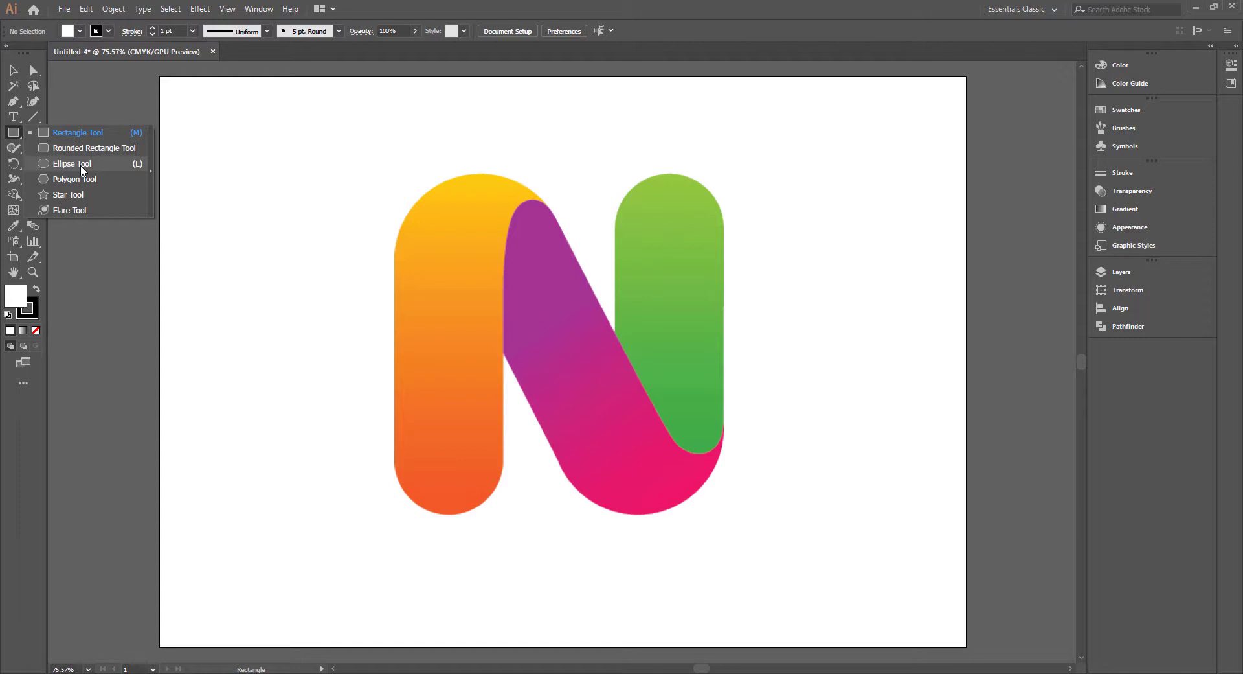
left_click(83, 169)
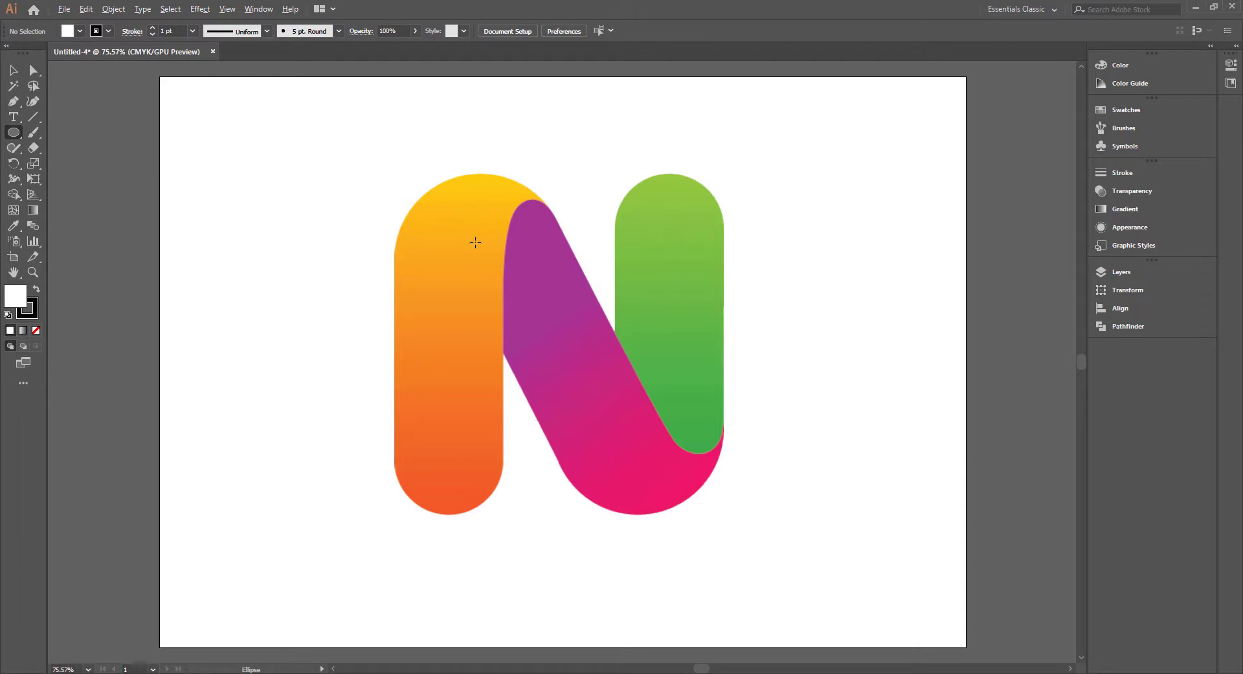
left_click_drag(475, 243, 551, 322)
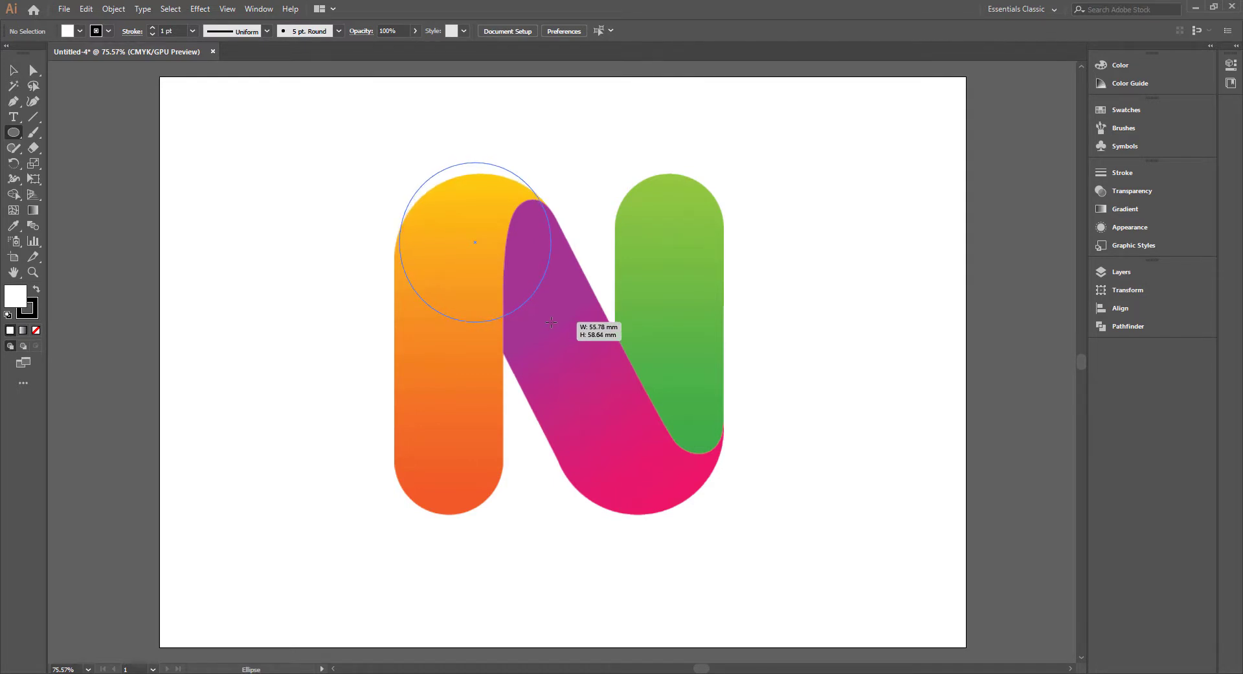
left_click_drag(552, 322, 555, 321)
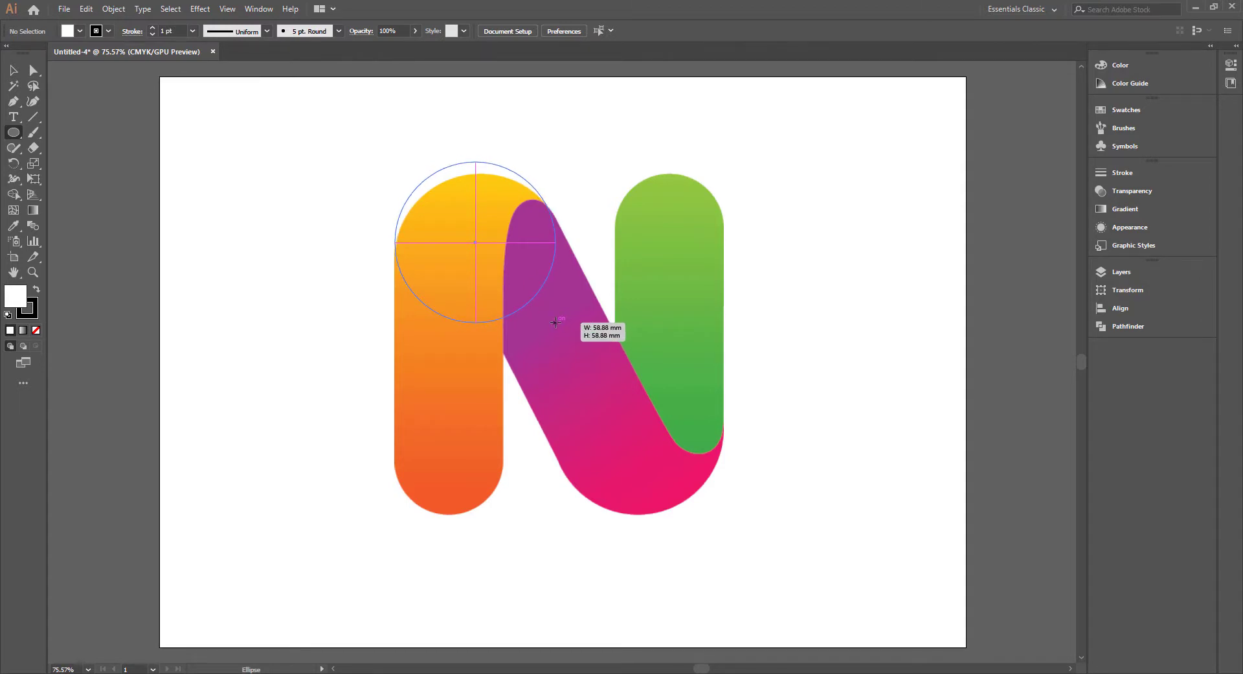
left_click_drag(555, 322, 556, 322)
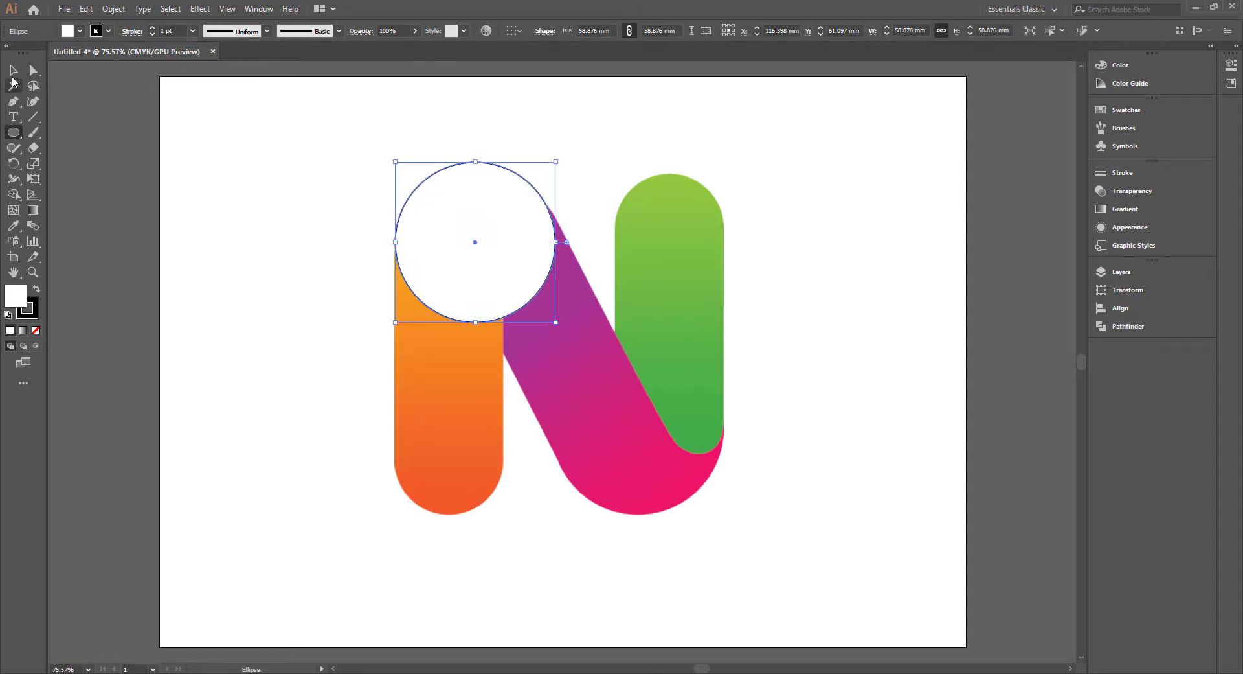
- Set the circle's fill to None, nudge it down, and scale it to about 62.971 mm
left_click(13, 73)
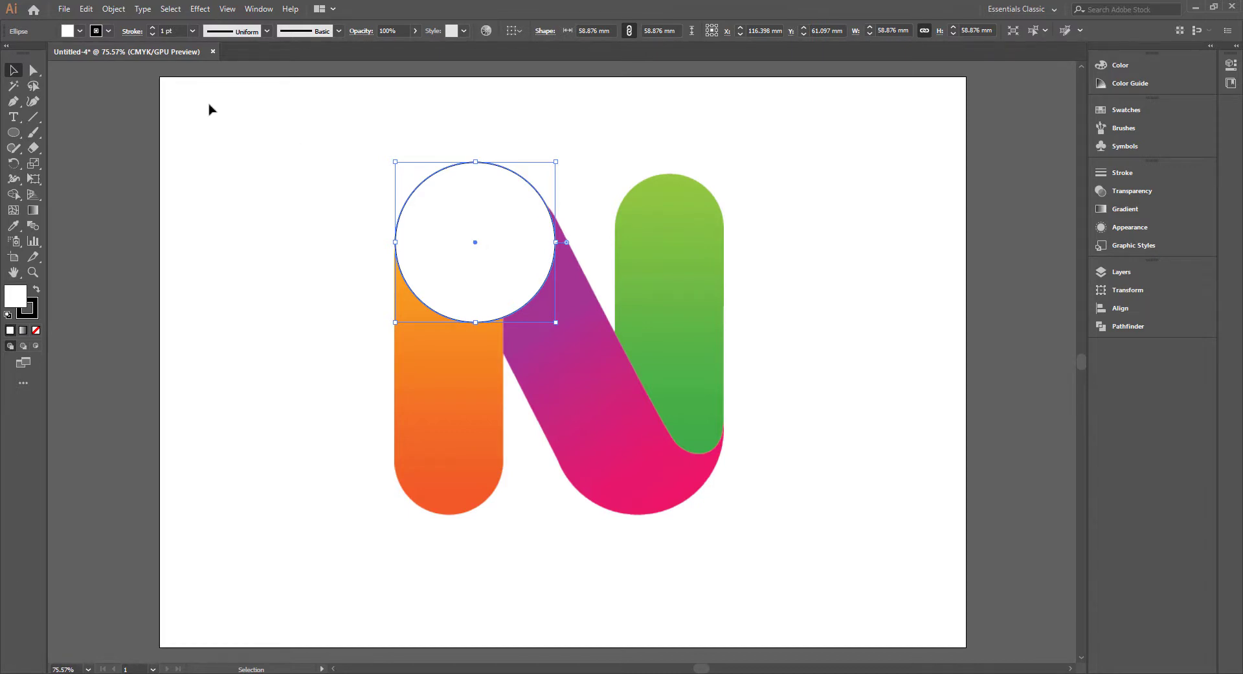
left_click(80, 31)
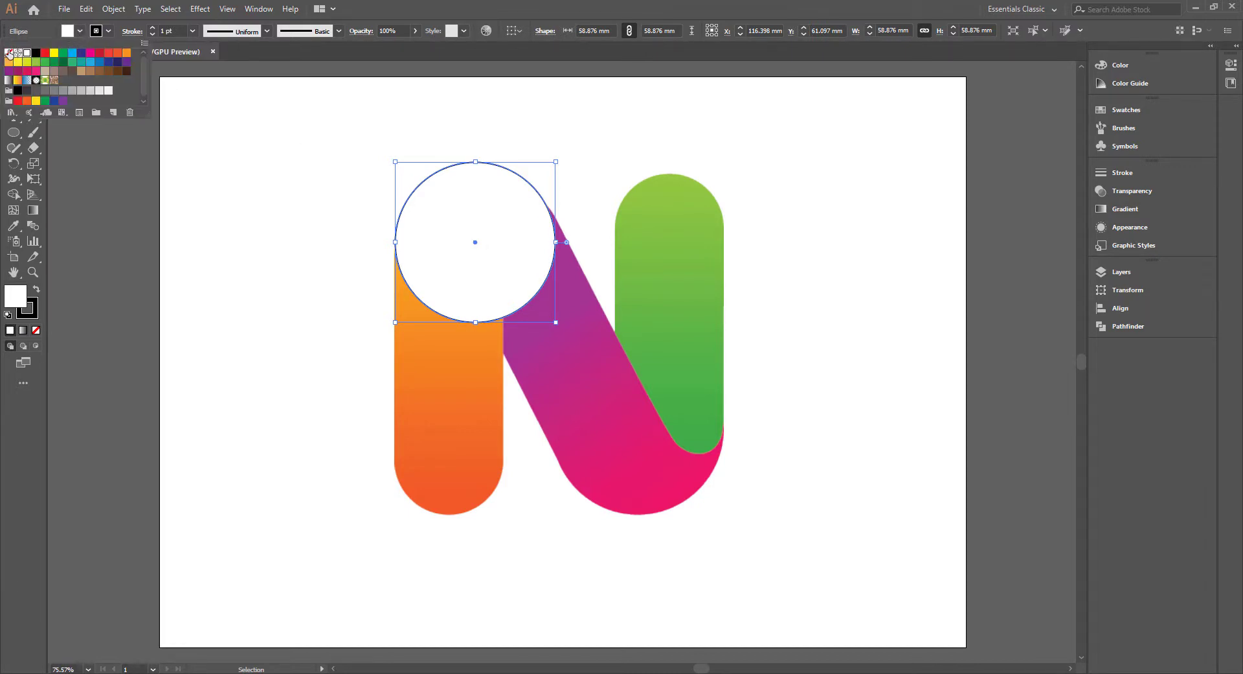
left_click(8, 53)
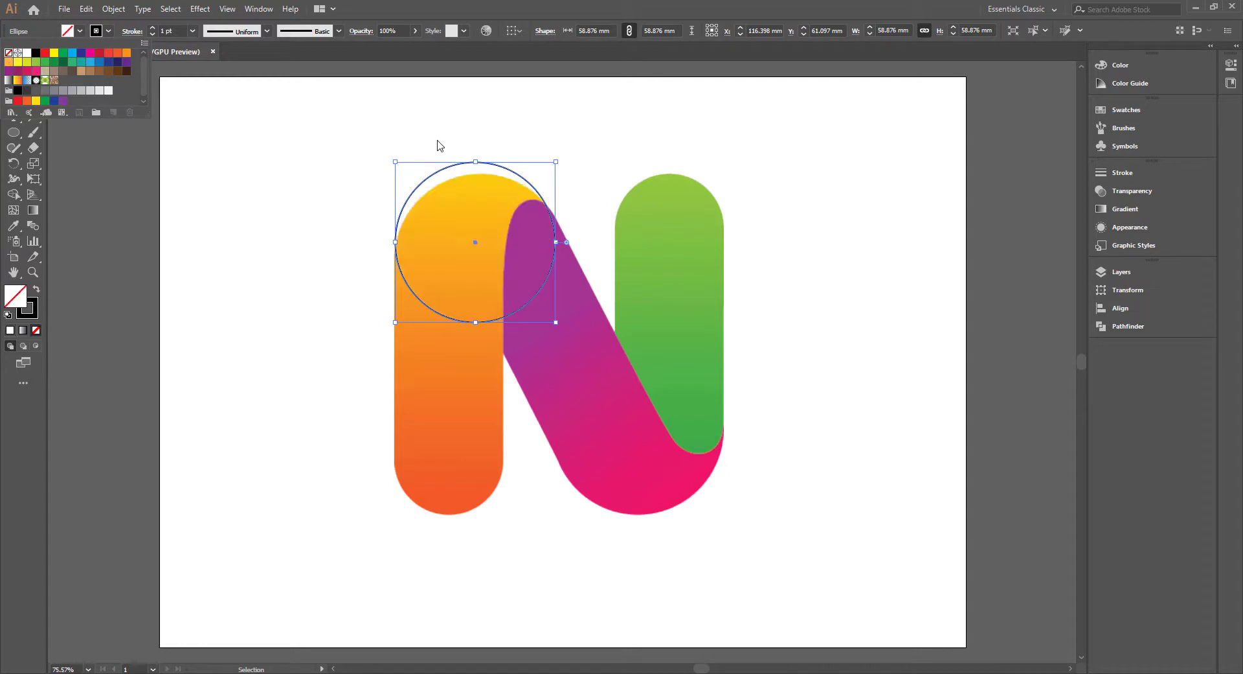
left_click(524, 184)
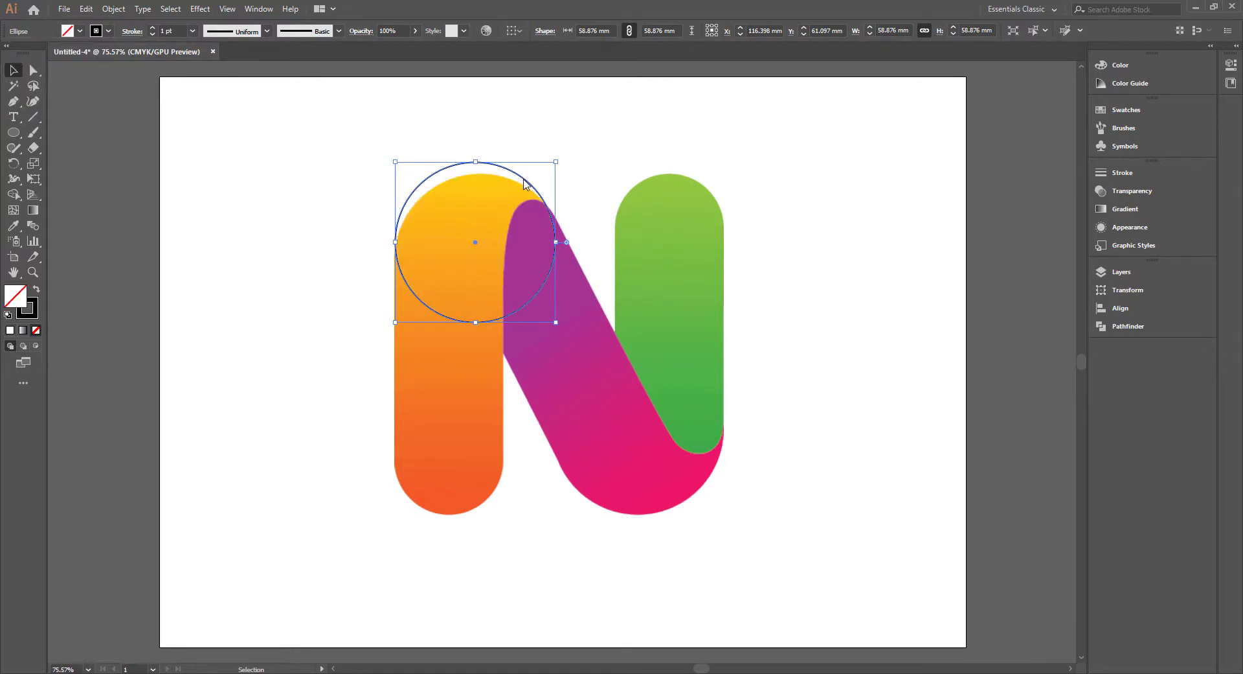
left_click_drag(525, 184, 526, 192)
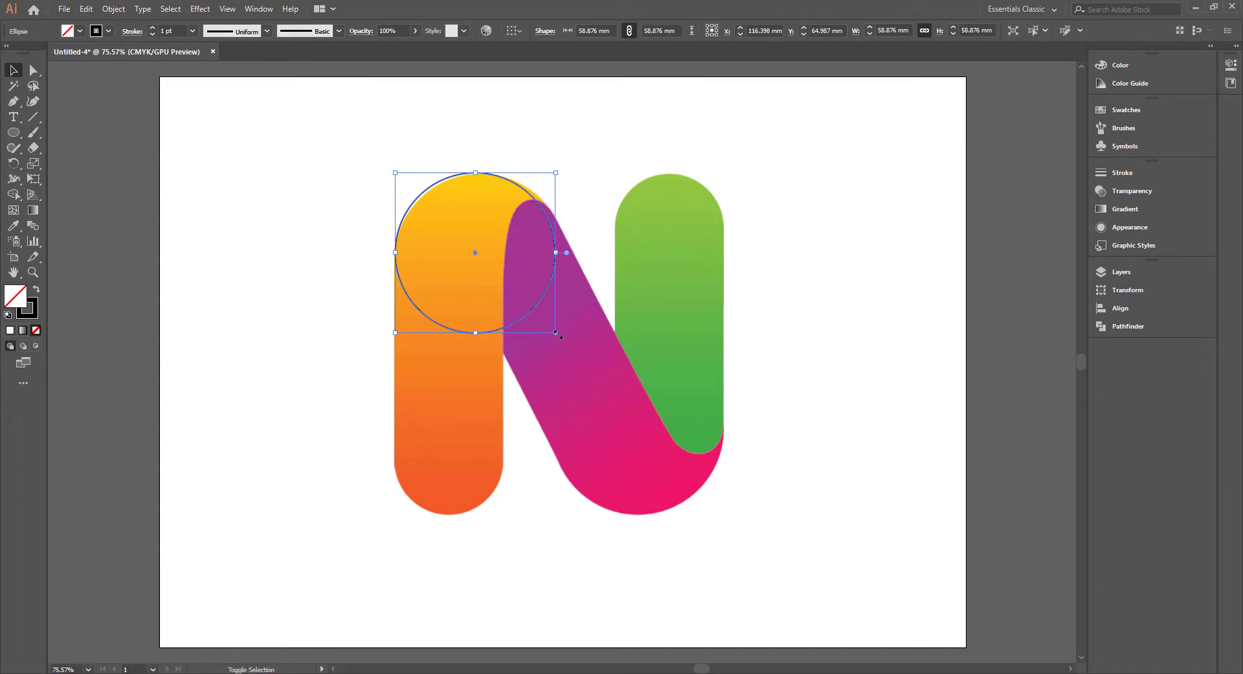
left_click_drag(556, 333, 570, 345)
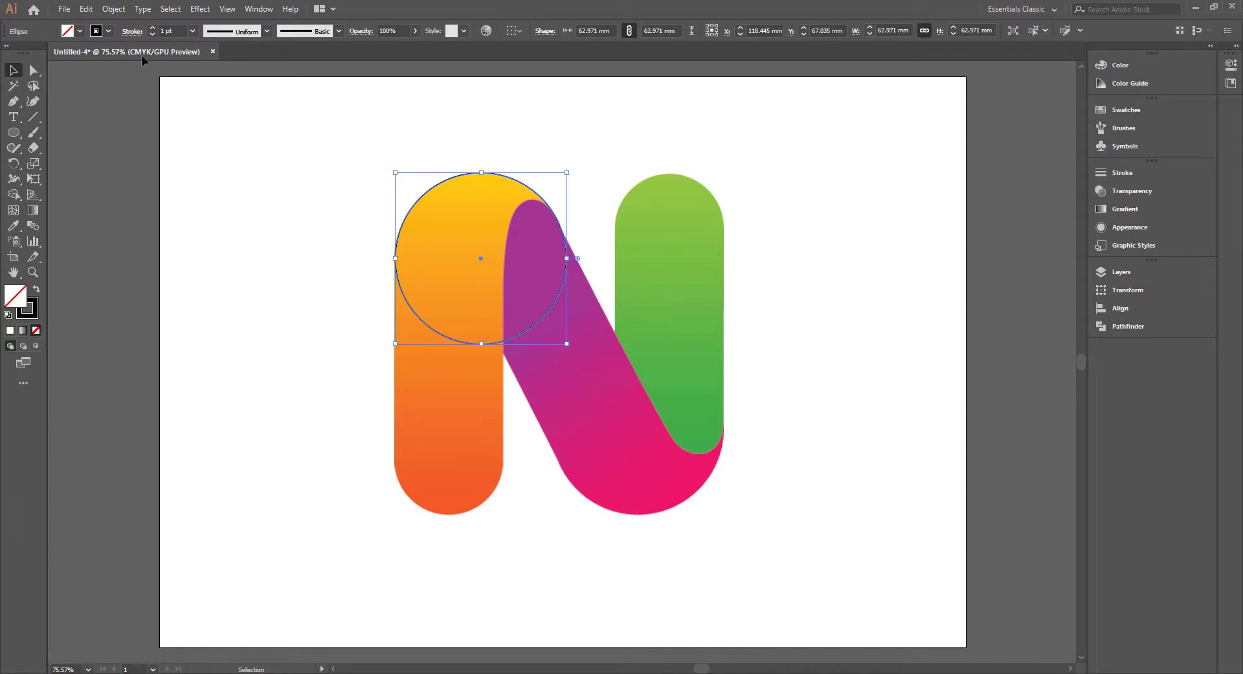
- Duplicate the circle and move the copy onto the magenta stroke's bottom curve
left_click(86, 9)
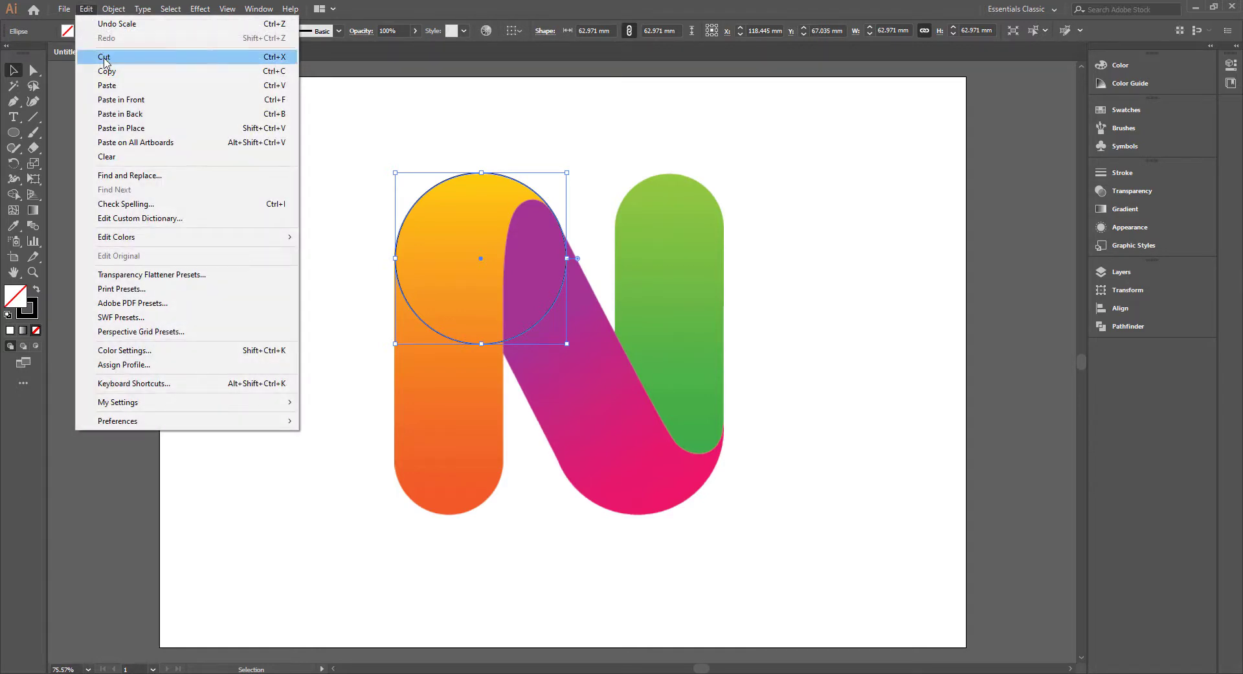
left_click(109, 75)
left_click(86, 8)
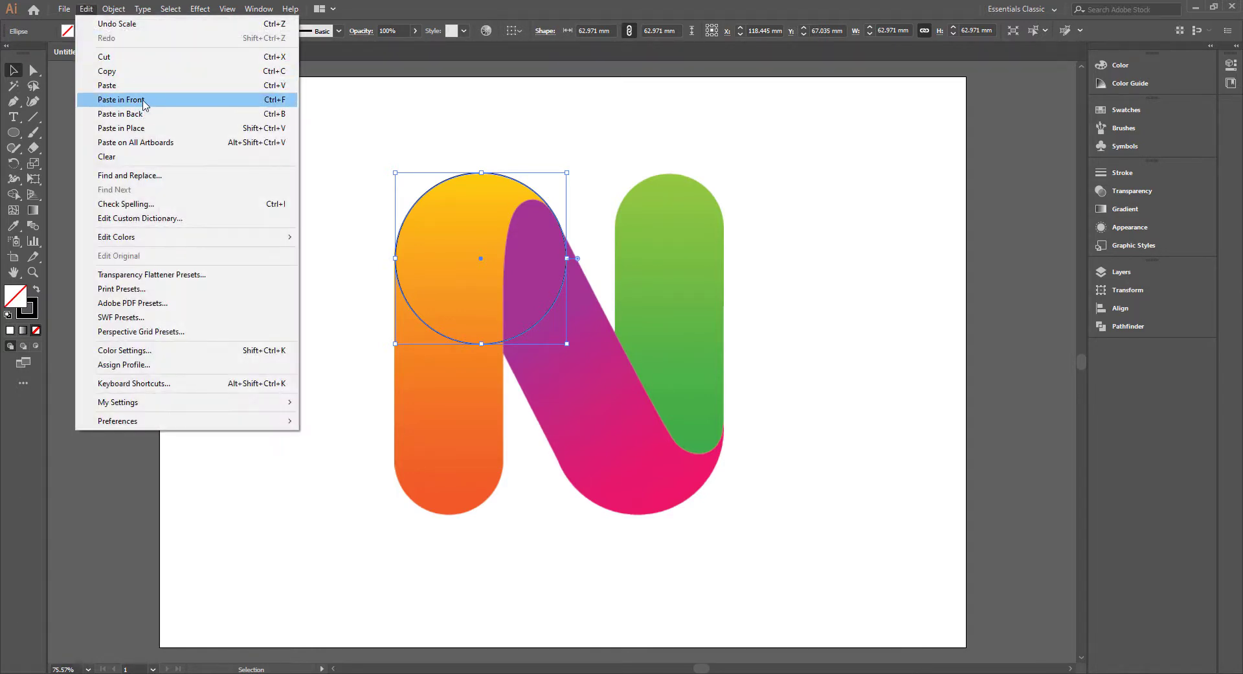
left_click(123, 99)
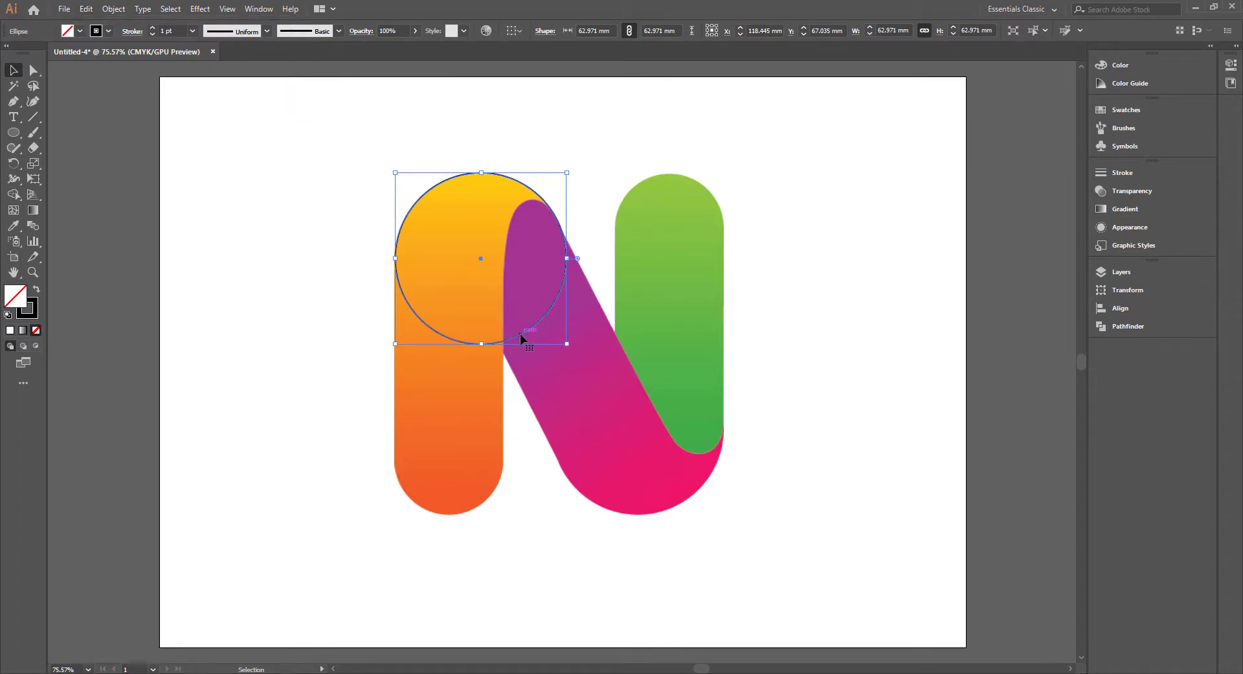
mouse_move(518, 337)
left_mouse_down()
mouse_move(685, 496)
mouse_move(680, 508)
left_mouse_up()
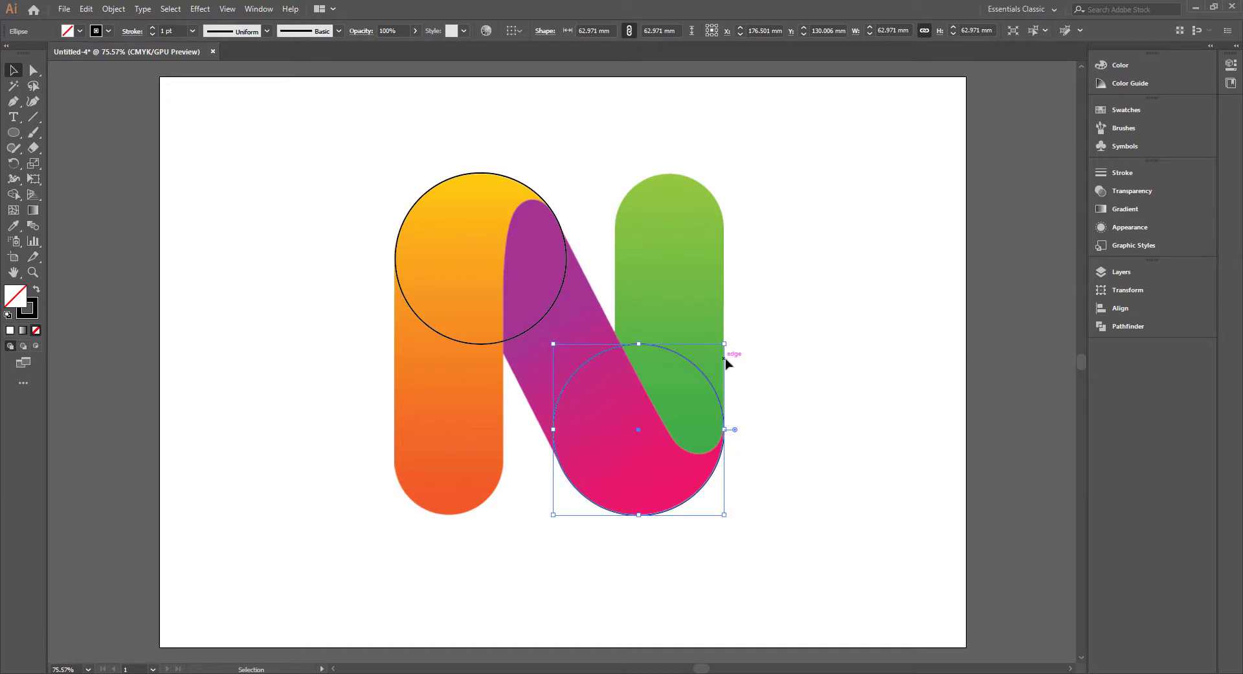
- Paste another circle copy at the green bar's top and shrink it to the bar's width
left_click(86, 10)
left_click(88, 10)
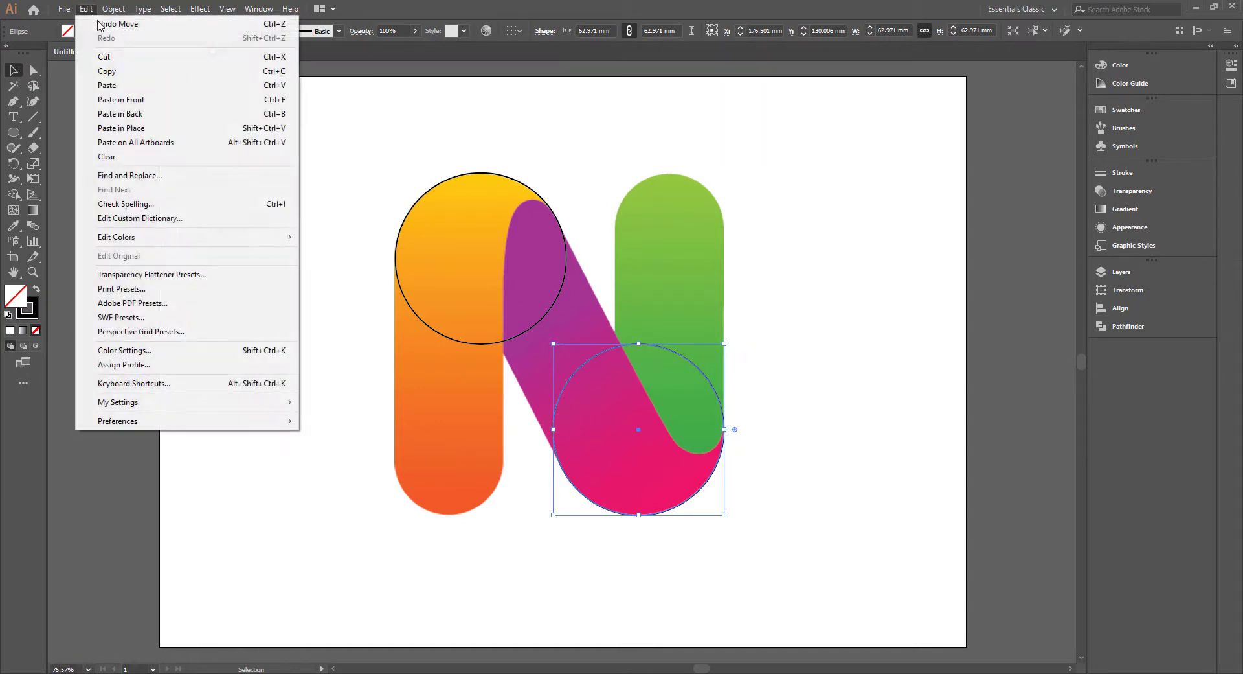
left_click(127, 99)
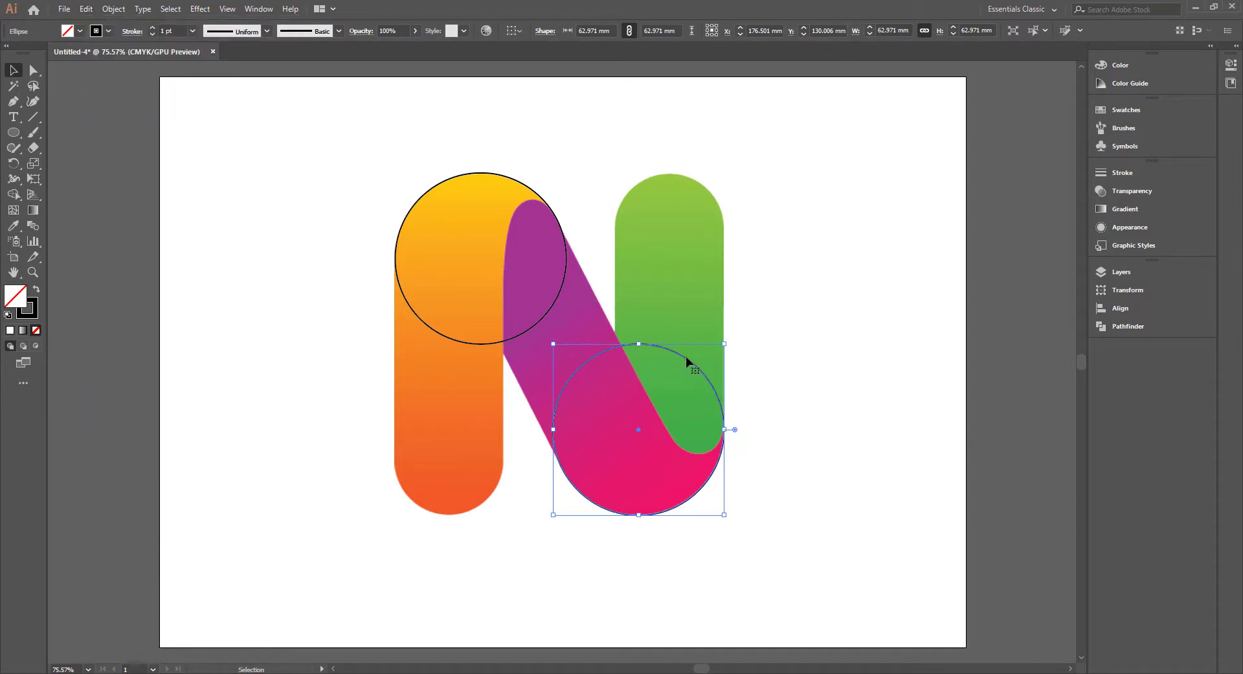
left_click_drag(687, 359, 689, 184)
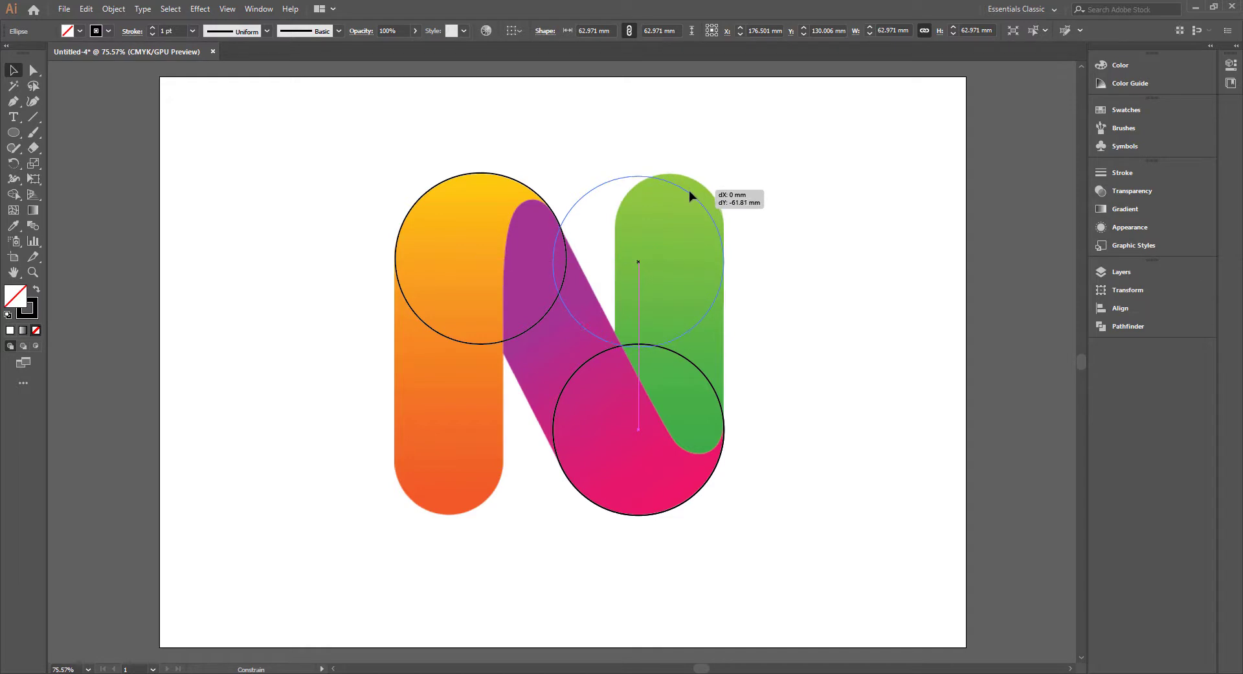
left_click_drag(691, 185, 689, 188)
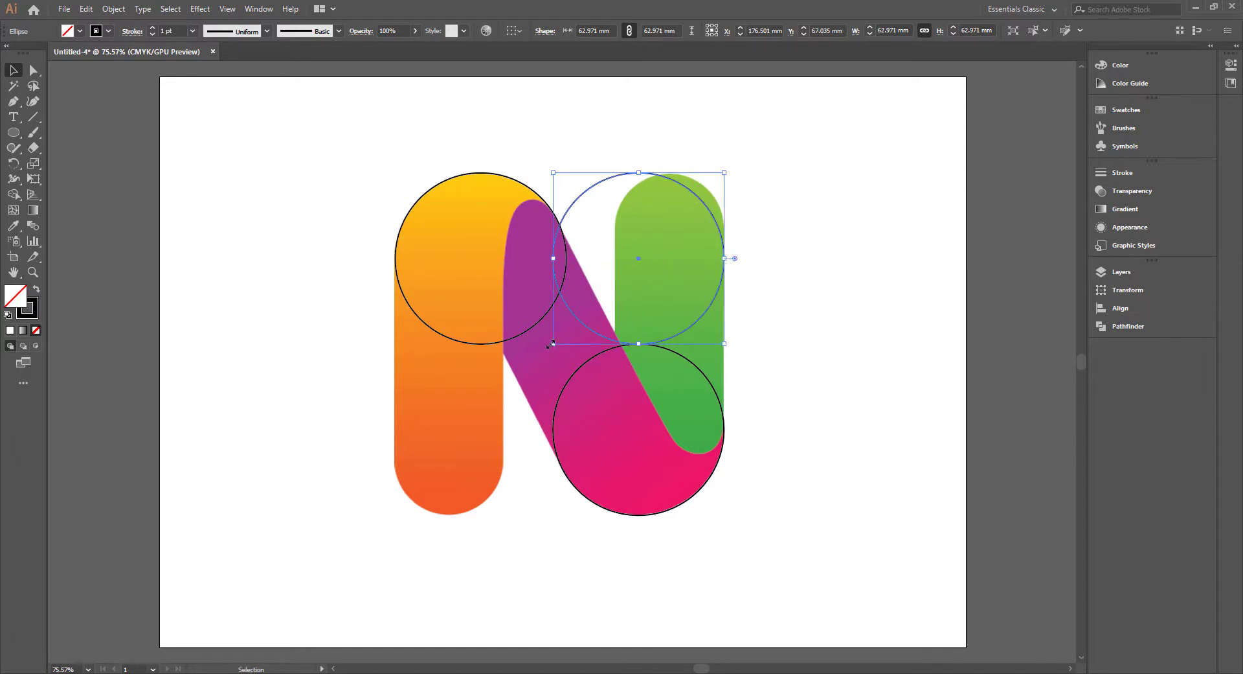
left_click_drag(553, 343, 598, 298)
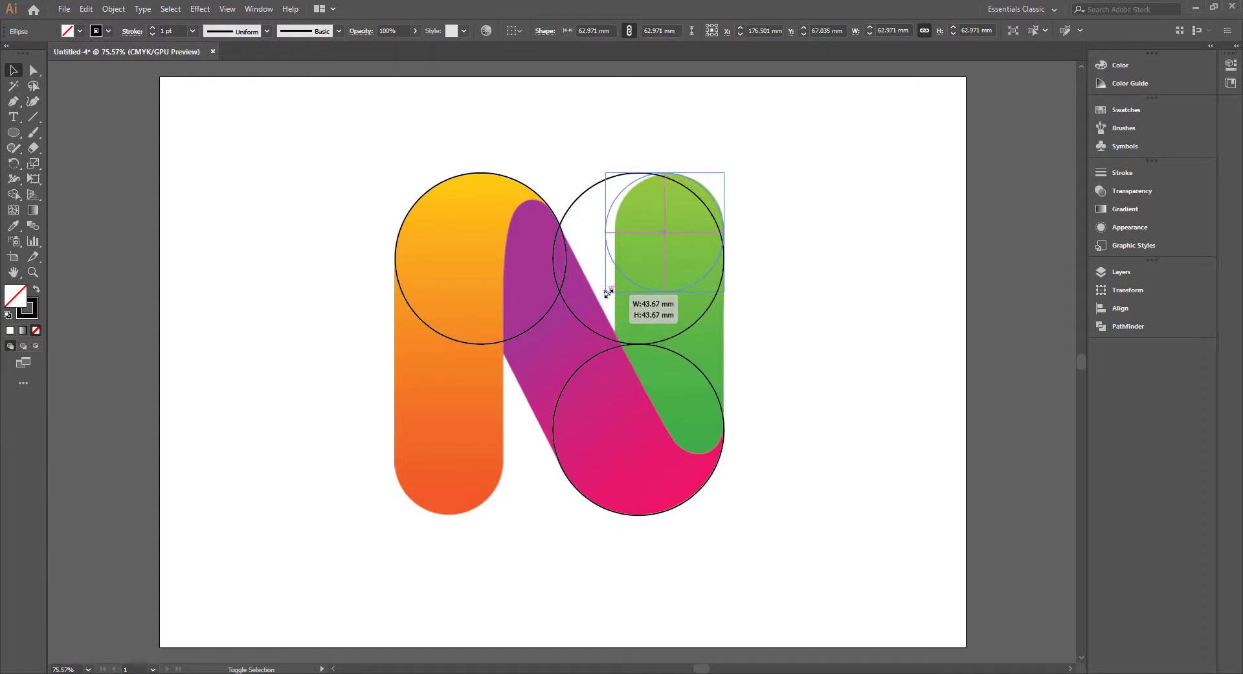
left_click_drag(598, 298, 615, 281)
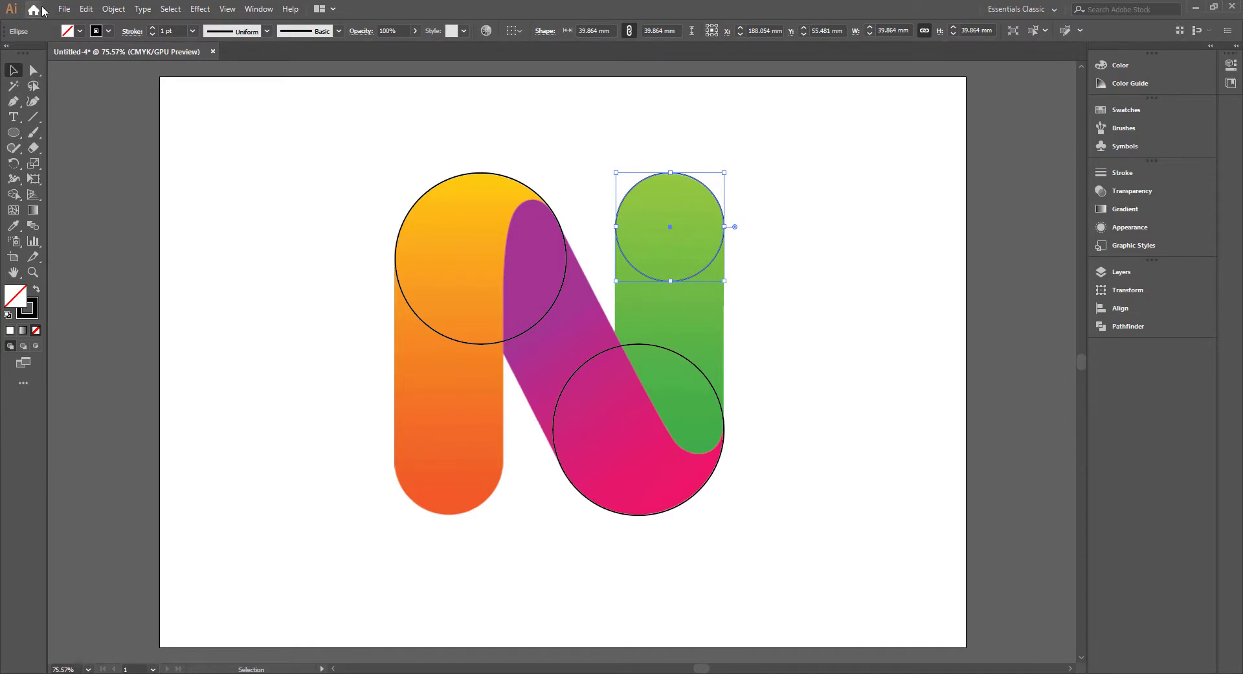
- Duplicate the small circle and place it at the orange stem's bottom end
left_click(86, 9)
left_click(110, 71)
left_click(86, 9)
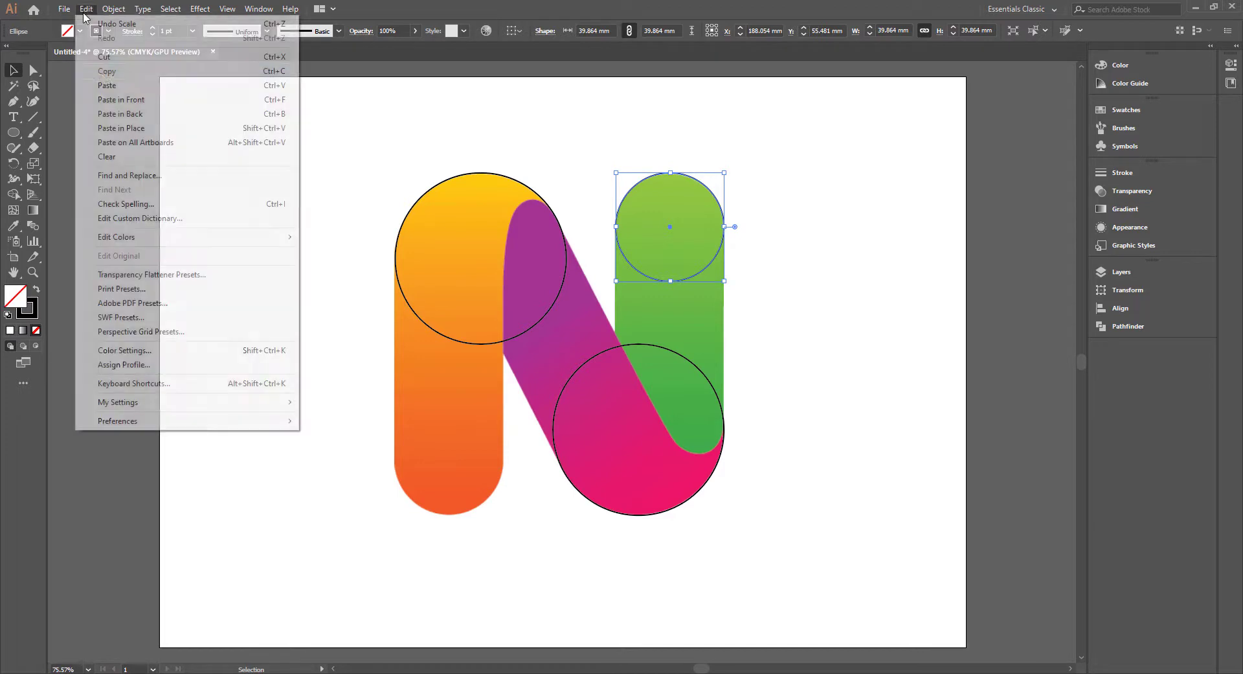
left_click(130, 100)
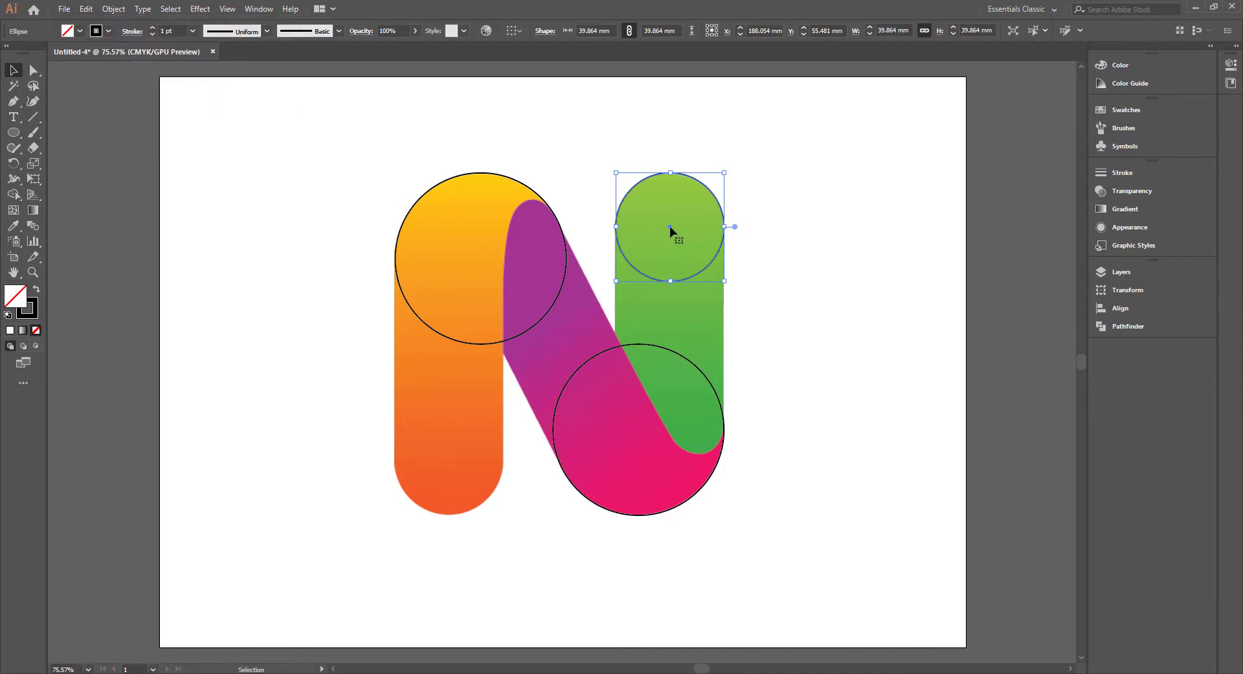
left_click_drag(668, 235, 485, 390)
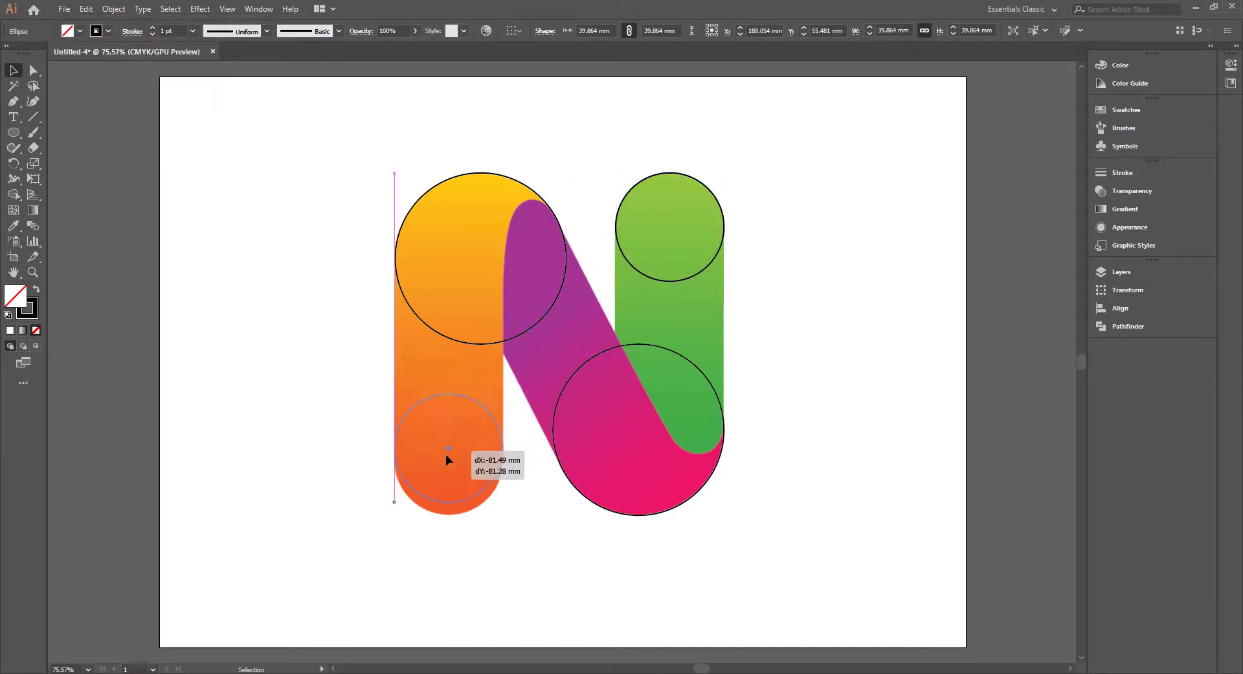
left_click_drag(485, 391, 450, 460)
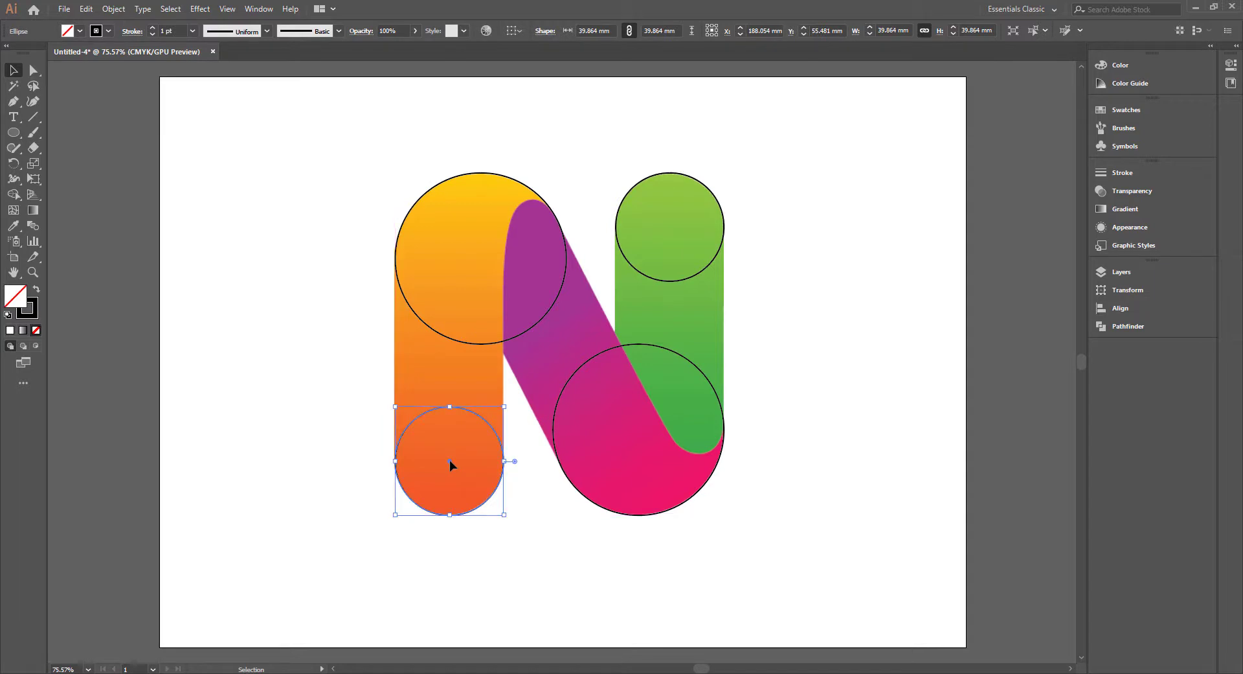
left_click(316, 328)
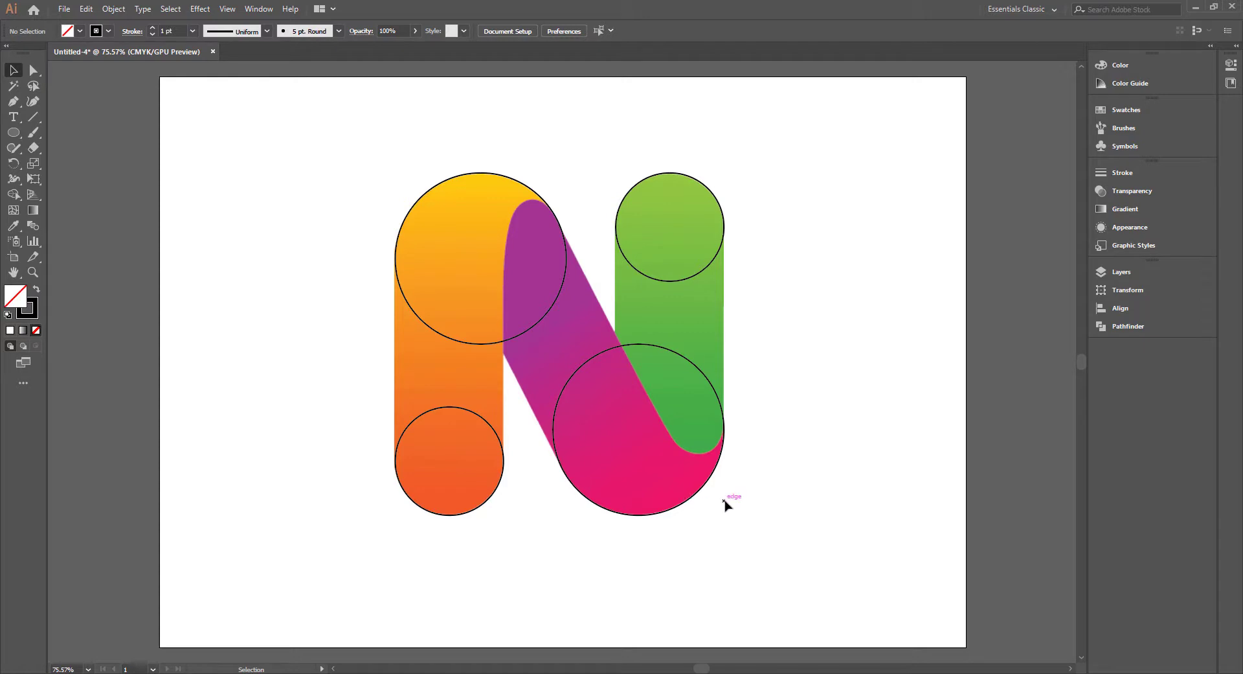
left_click(13, 101)
- Draw a straight line along the orange stem's left edge from the lower to the top circle
left_click(395, 461)
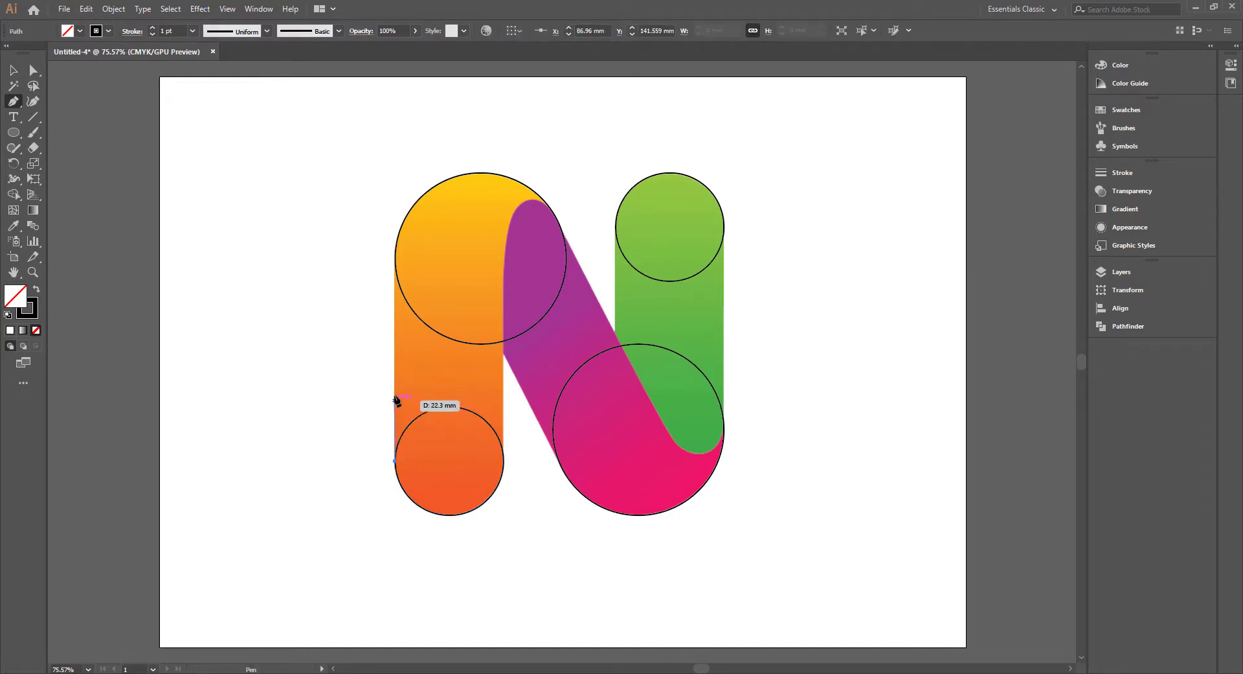
left_click(395, 257)
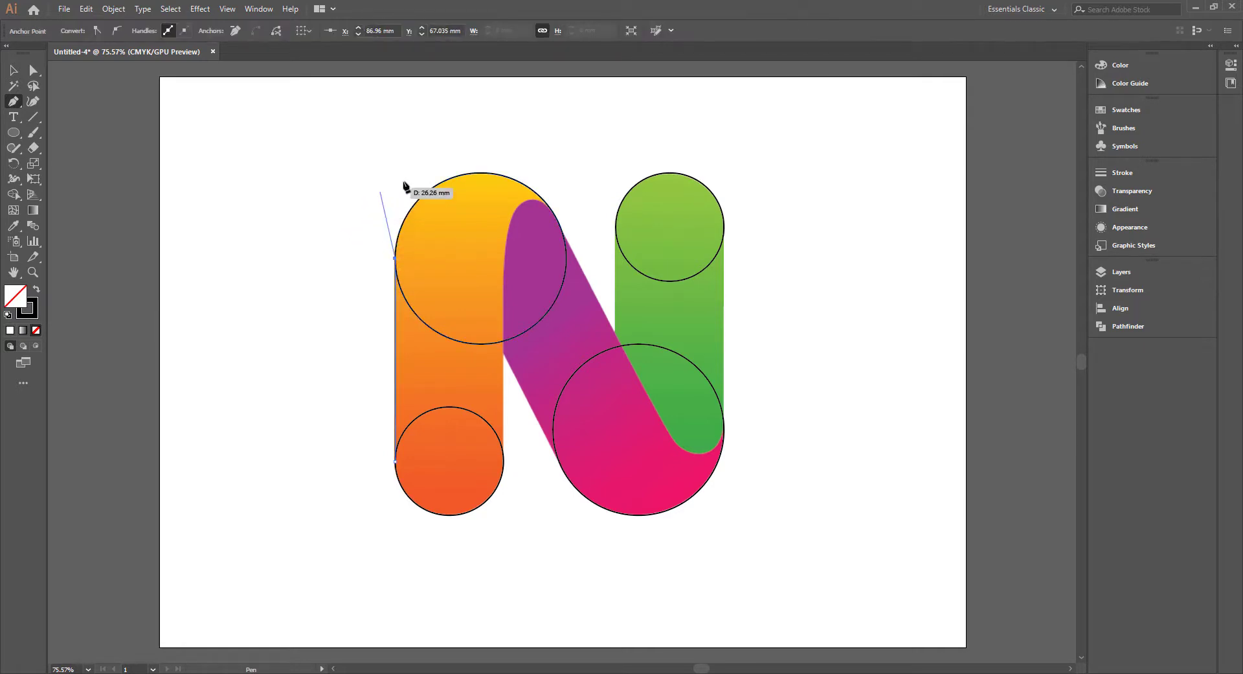
mouse_move(423, 219)
left_mouse_down()
mouse_move(308, 162)
mouse_move(304, 220)
left_mouse_up()
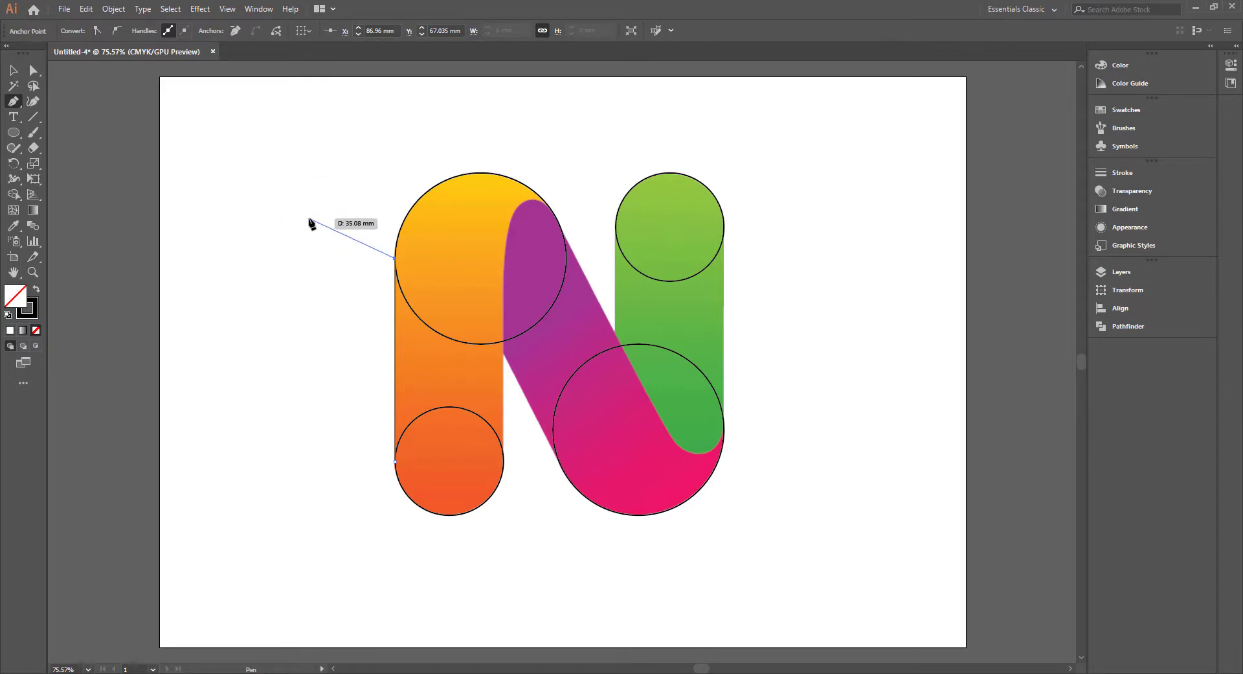
left_click_drag(305, 220, 12, 73)
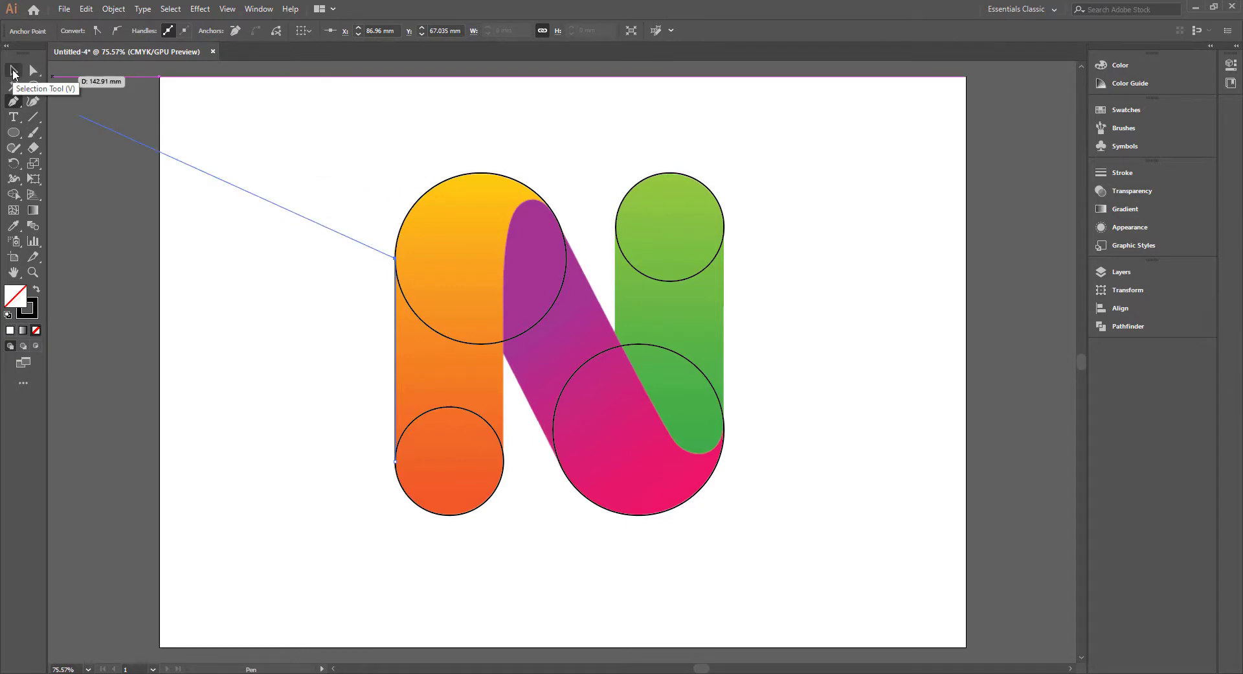
left_click(13, 72)
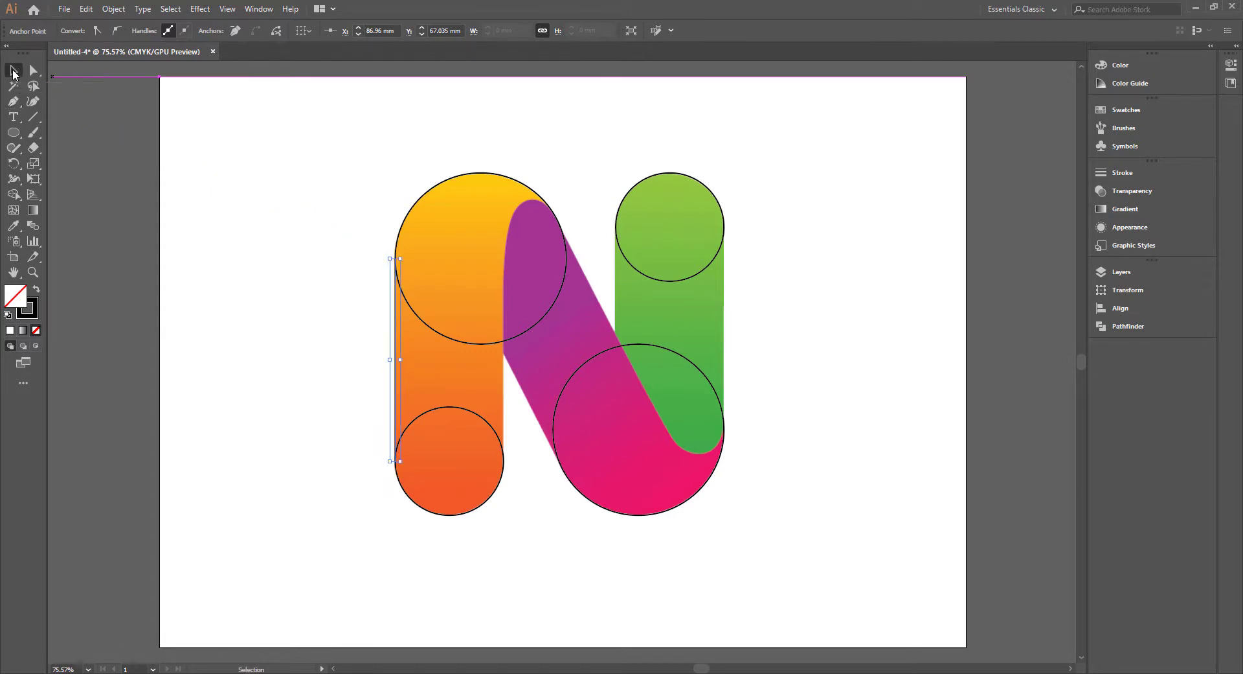
left_click(403, 161)
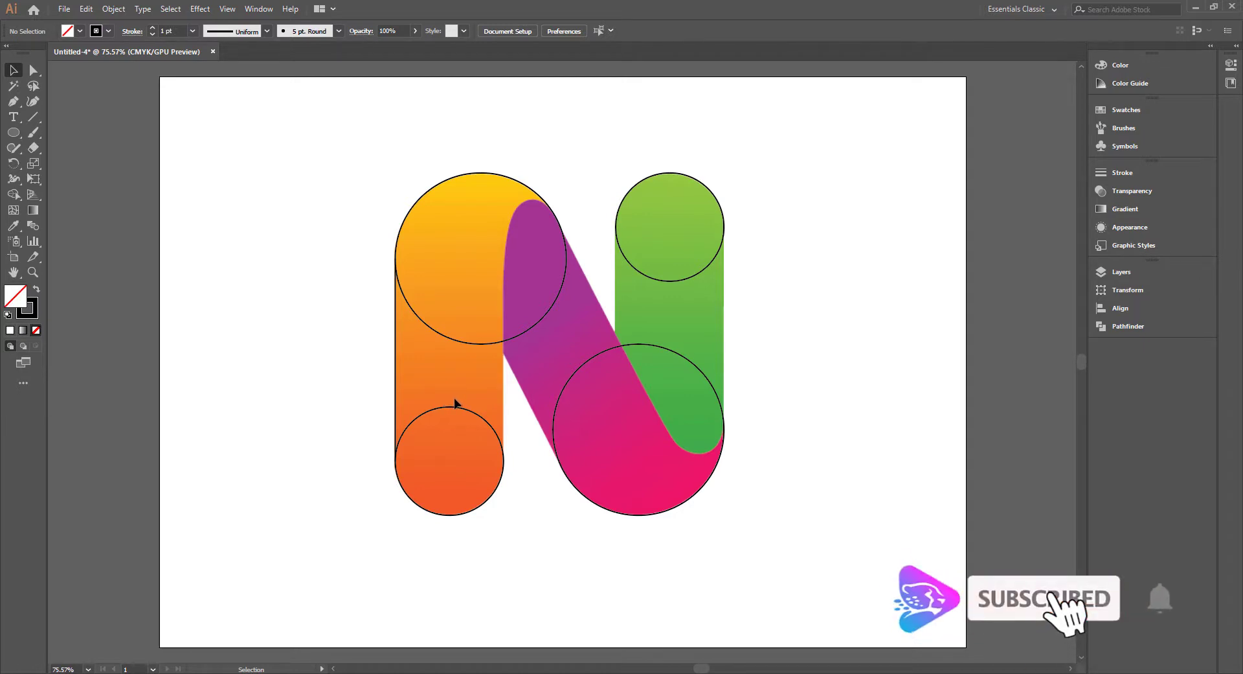
left_click(13, 101)
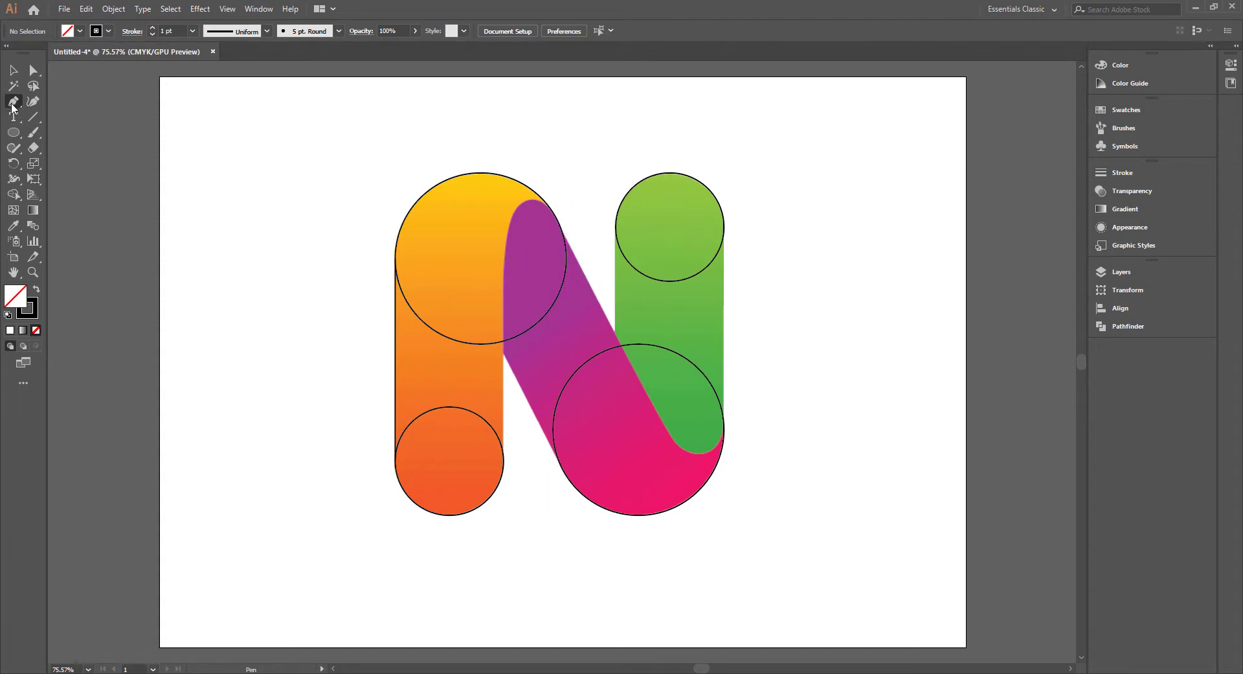
- Draw a path up the orange stem's right edge, curving over the magenta diagonal's rounded top
left_click(504, 461)
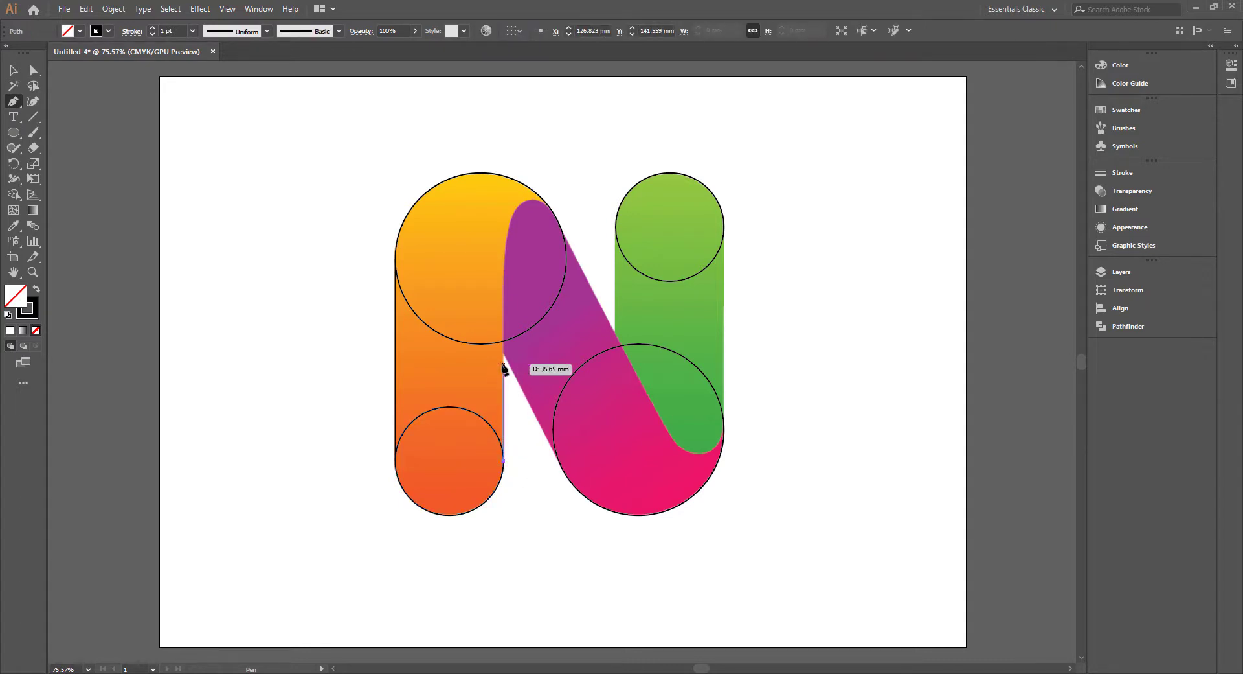
left_click(504, 309)
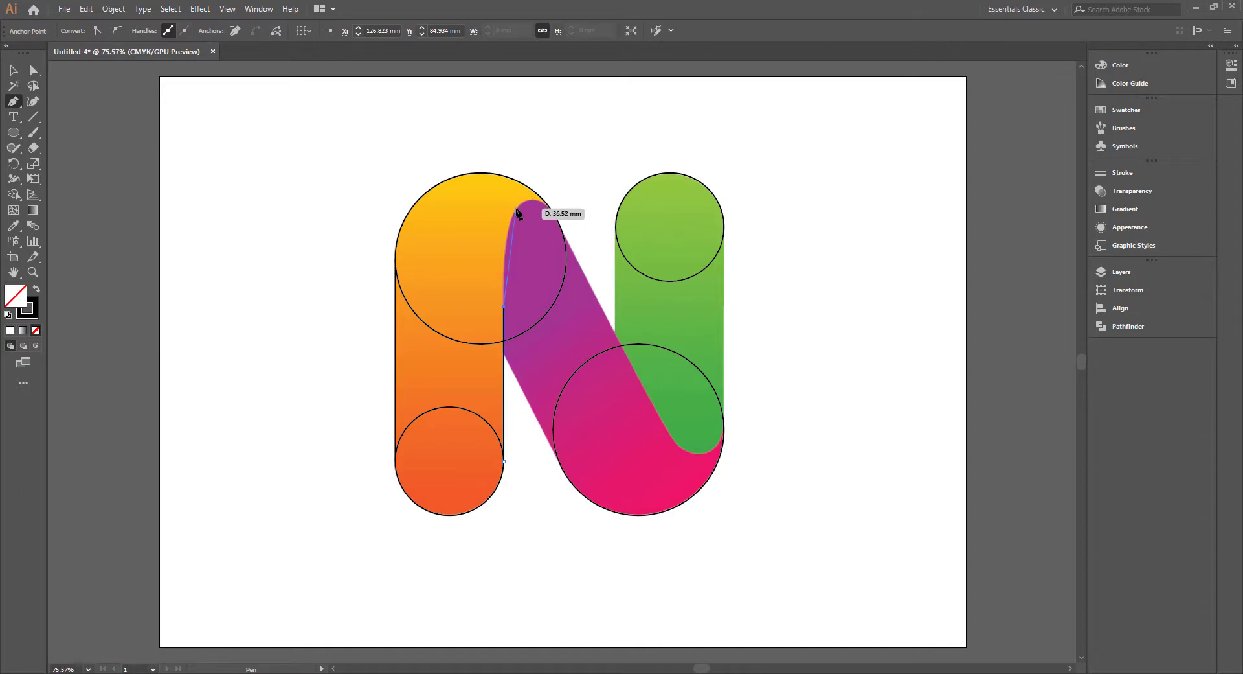
left_click(517, 210)
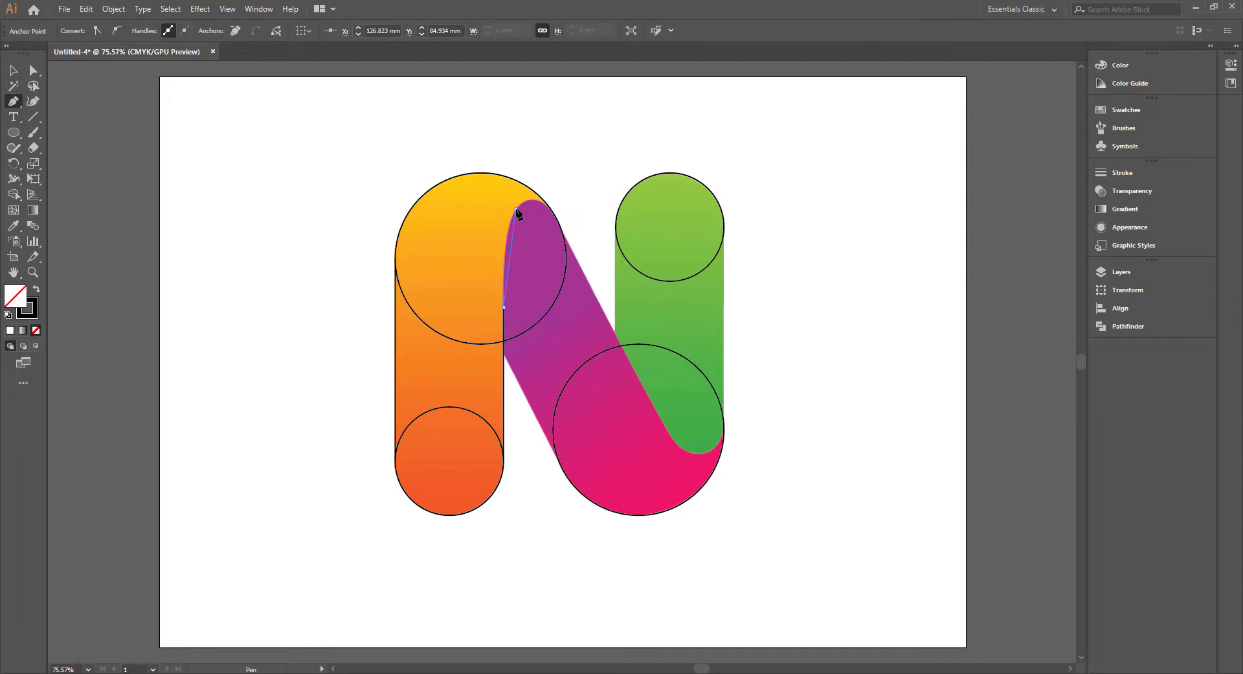
left_click_drag(517, 210, 527, 200)
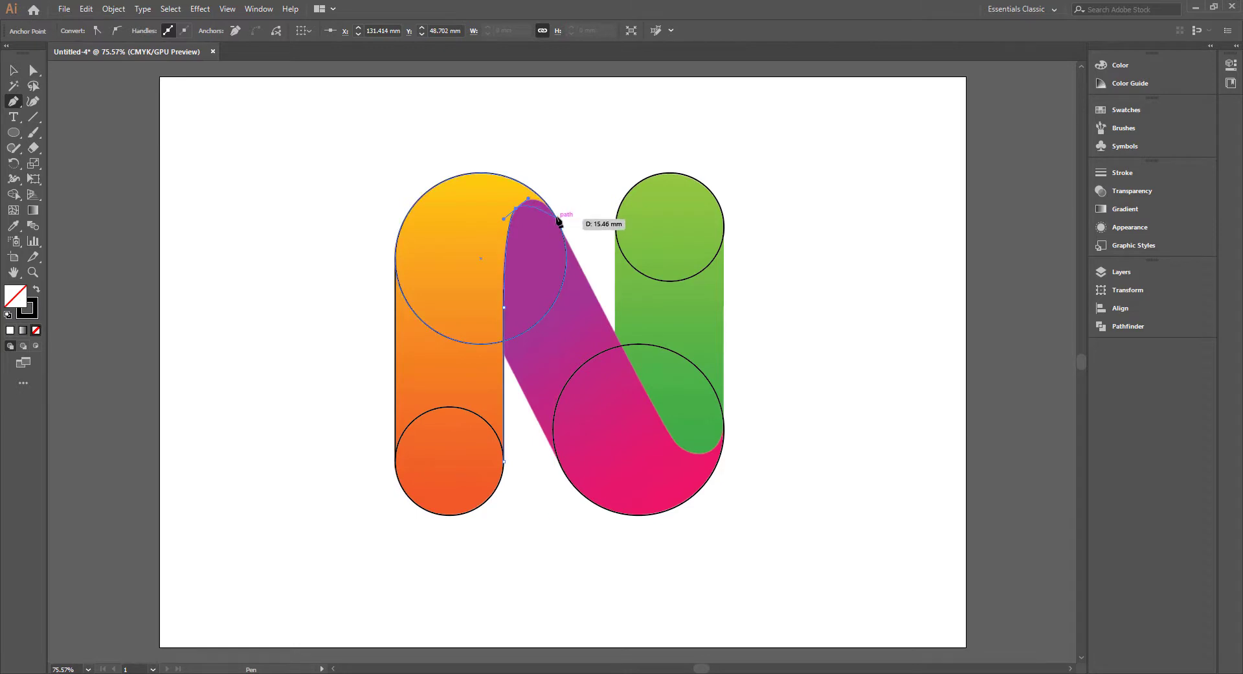
left_click_drag(551, 210, 564, 222)
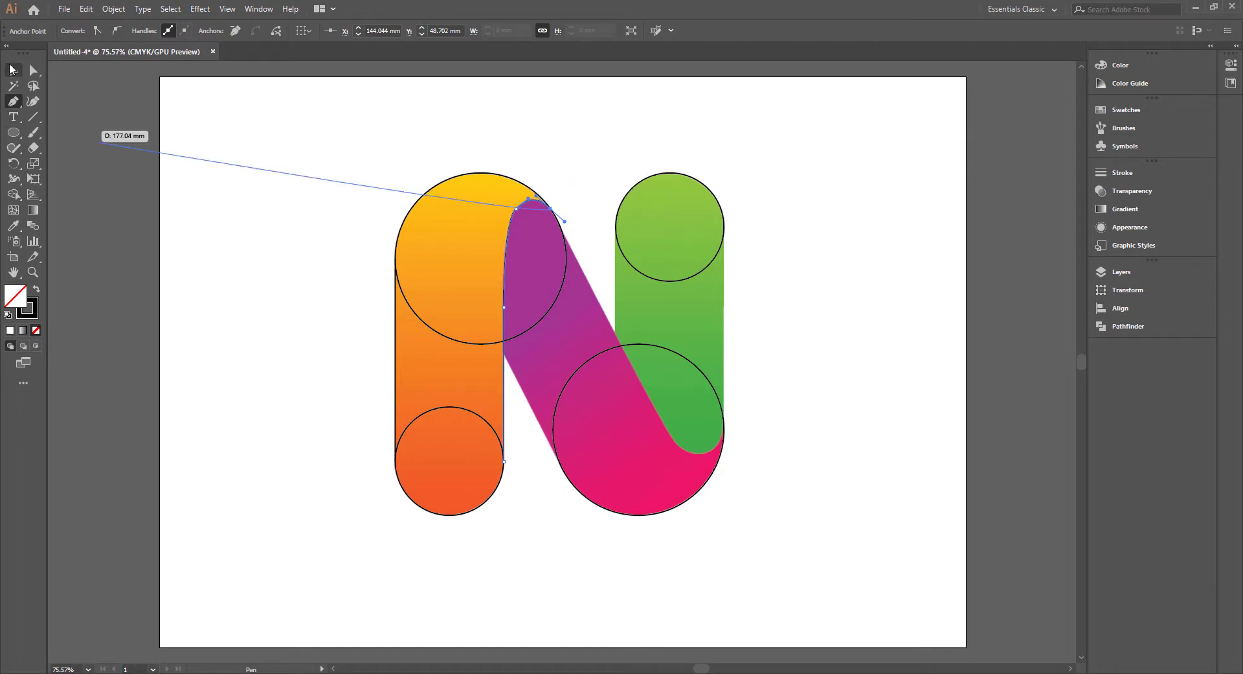
left_click(11, 69)
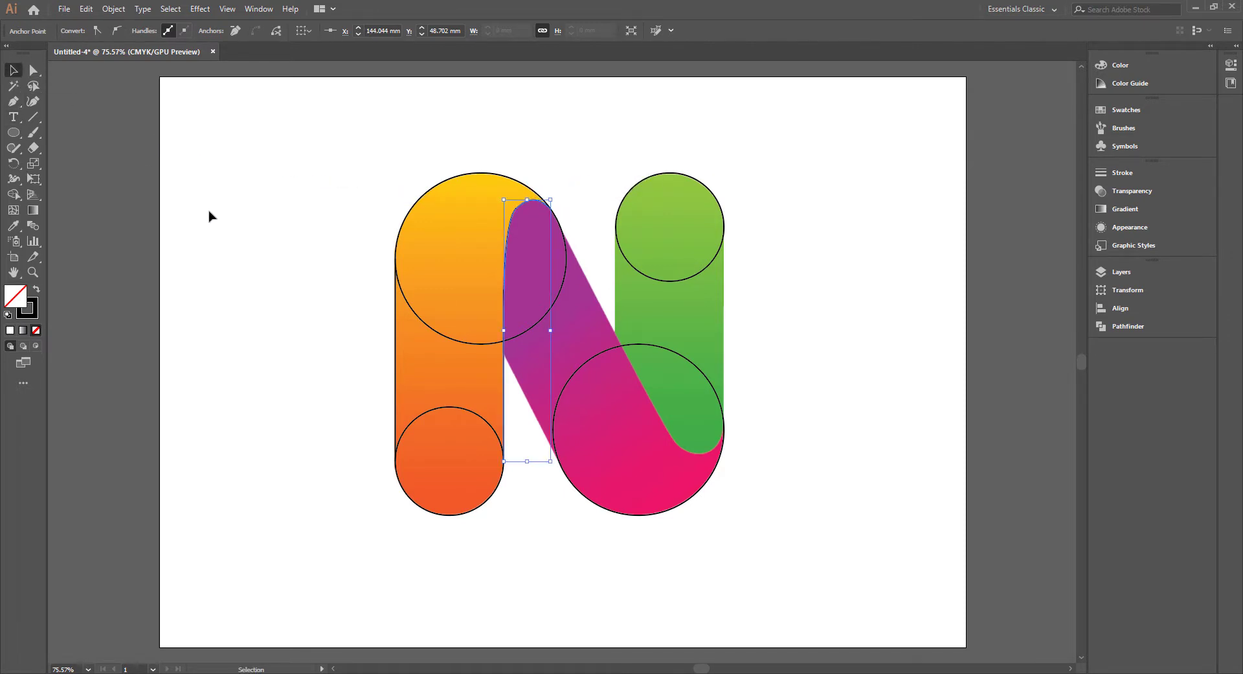
left_click(266, 285)
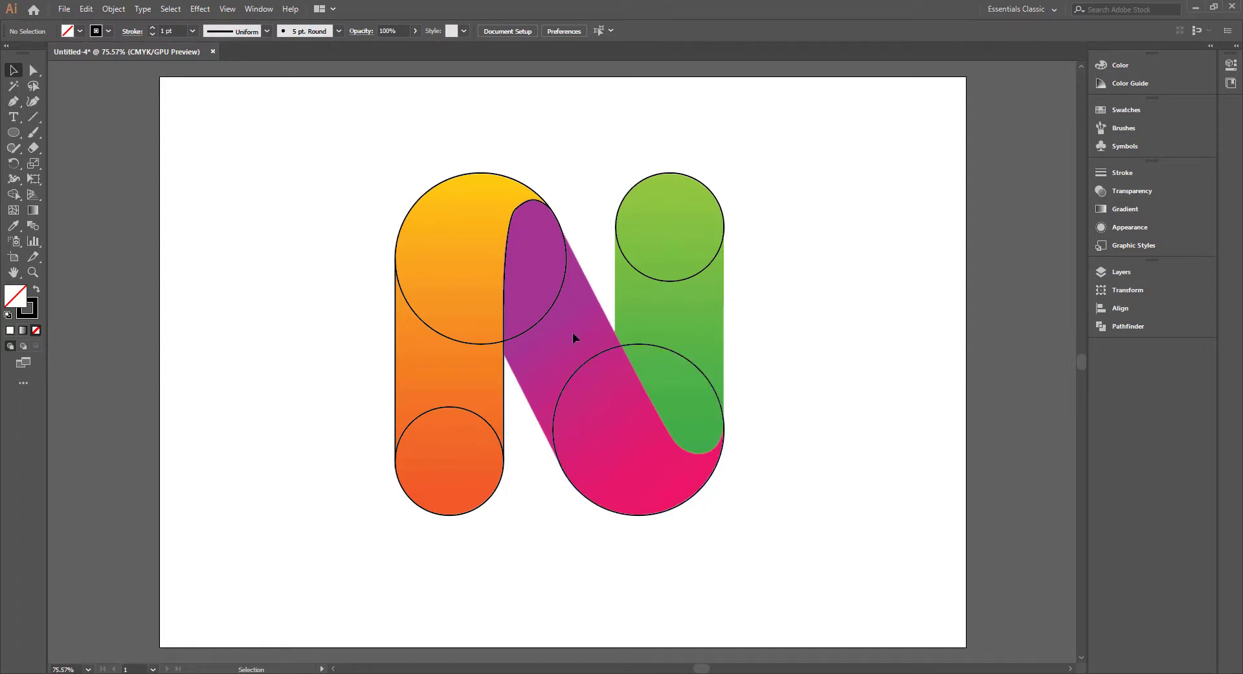
- Draw a short line from the orange stem's right edge to where magenta meets the big circle
left_click(12, 104)
left_click(504, 355)
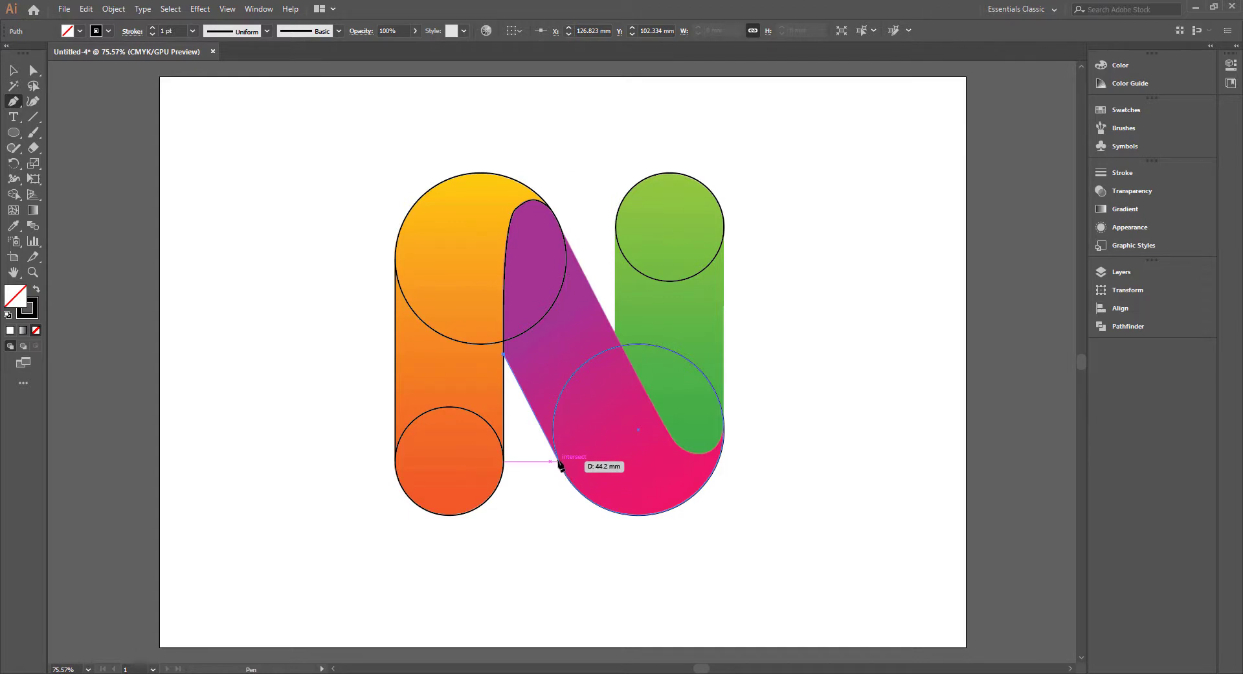
left_click(560, 464)
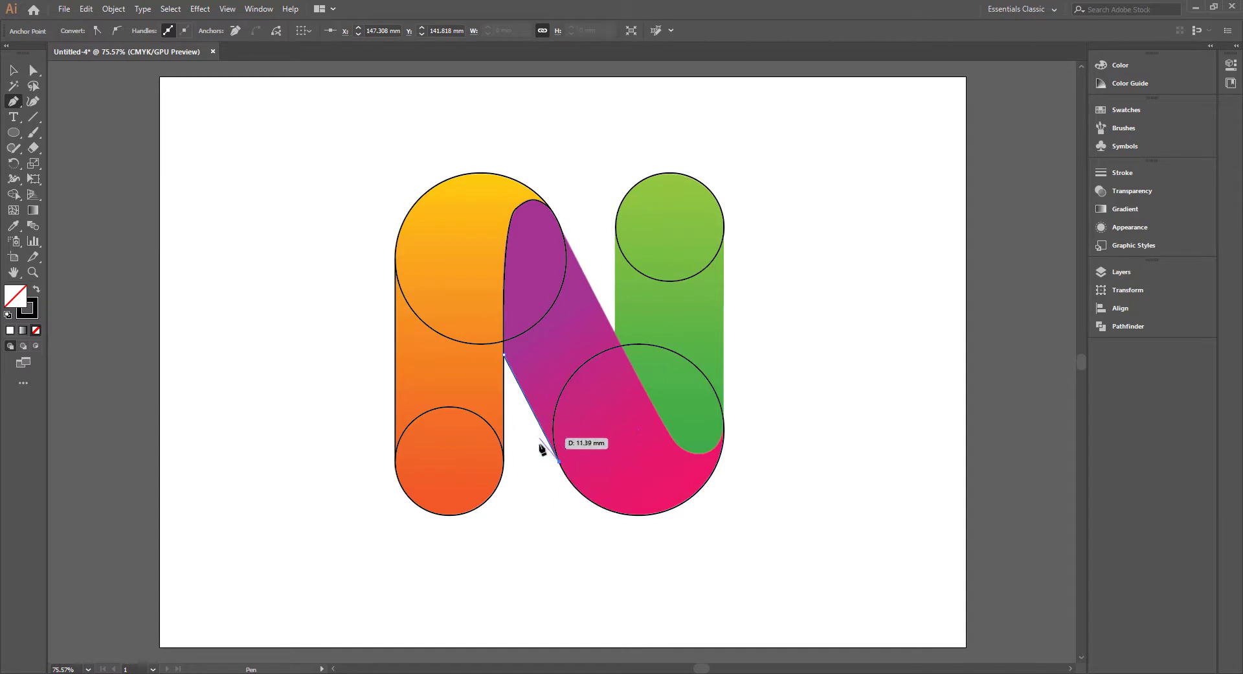
key("v")
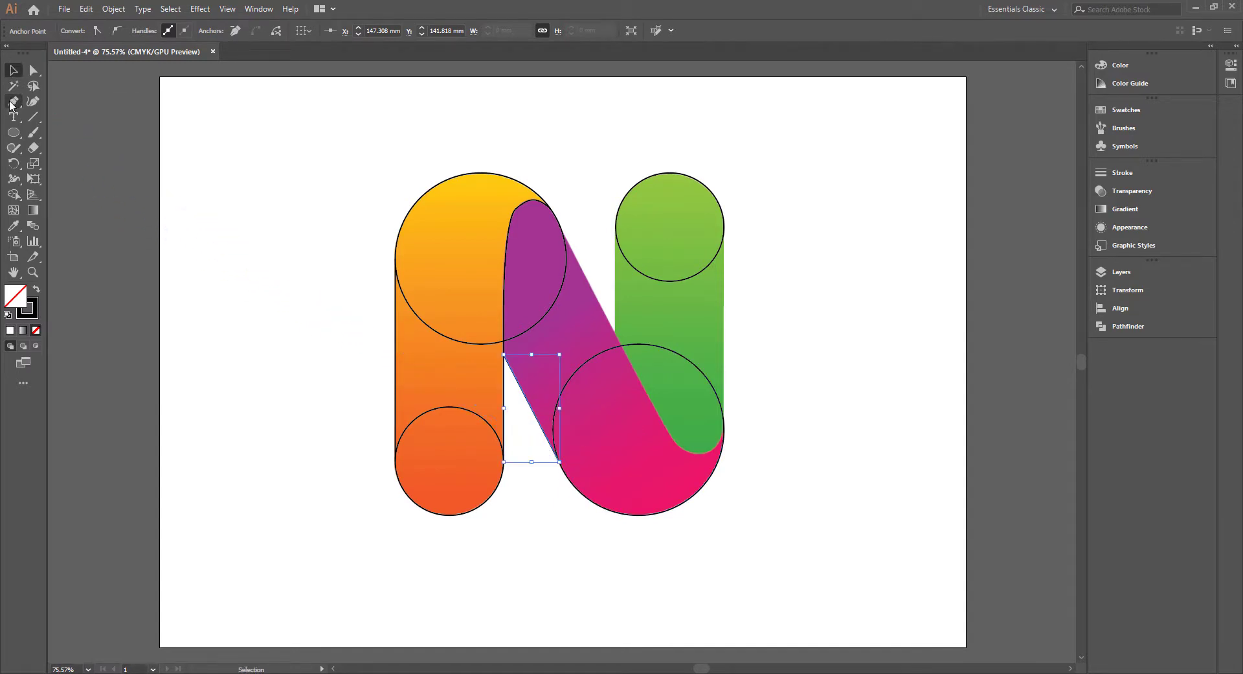
- Trace the magenta–green junction curve from the orange arch up to the top green circle
left_click(12, 102)
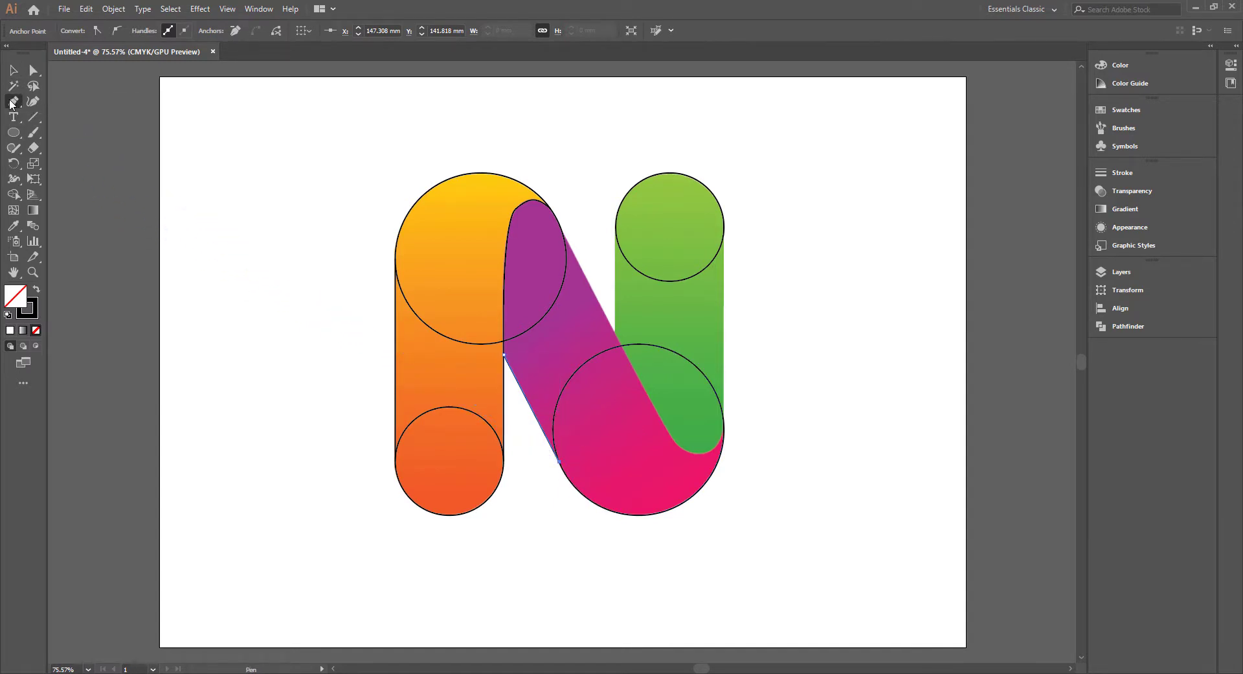
left_click(558, 221)
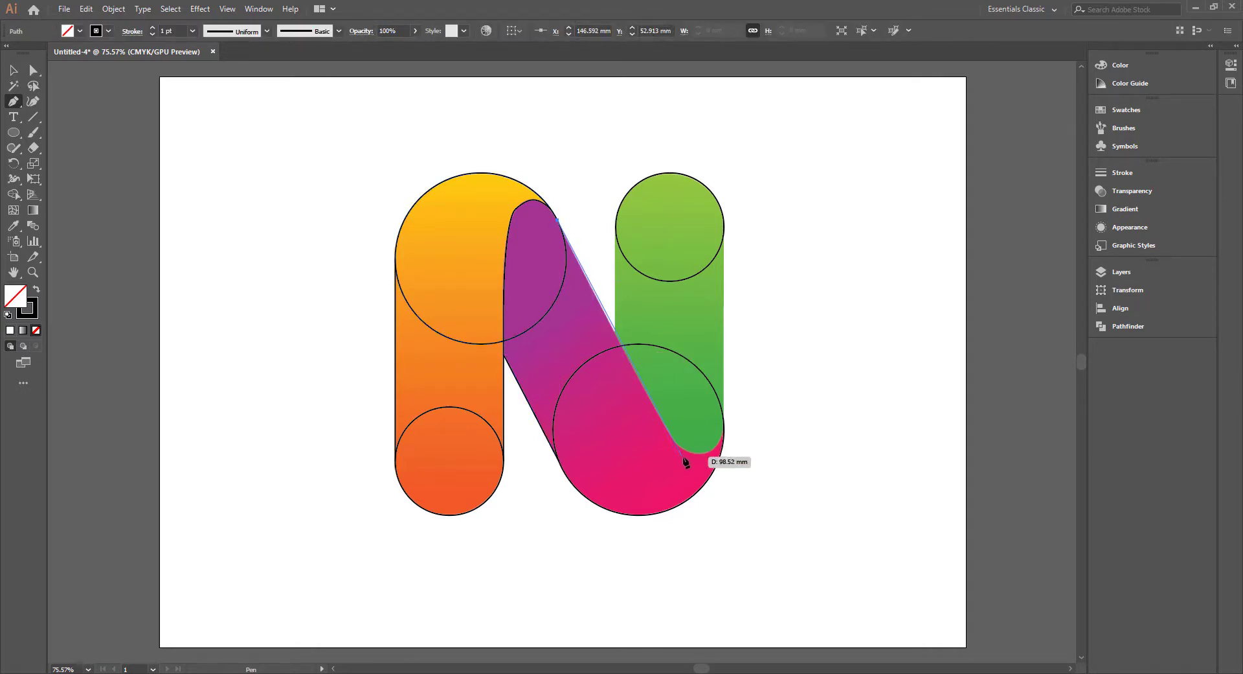
left_click(655, 410)
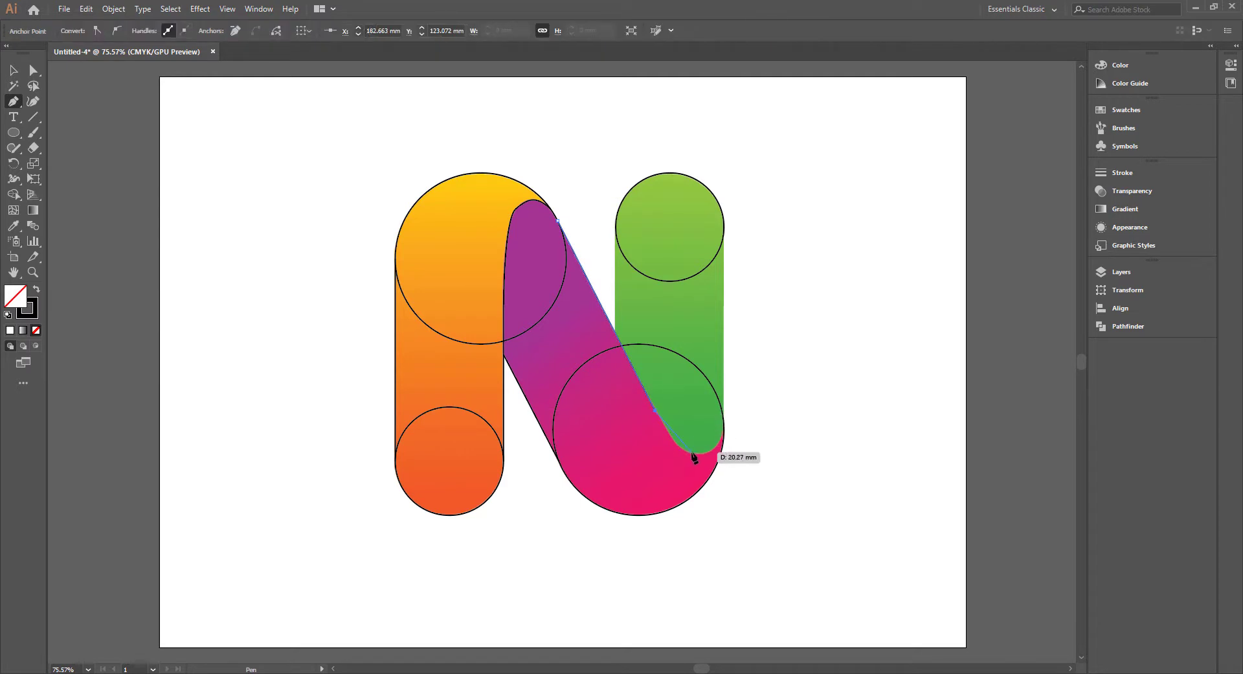
left_click_drag(693, 452, 706, 454)
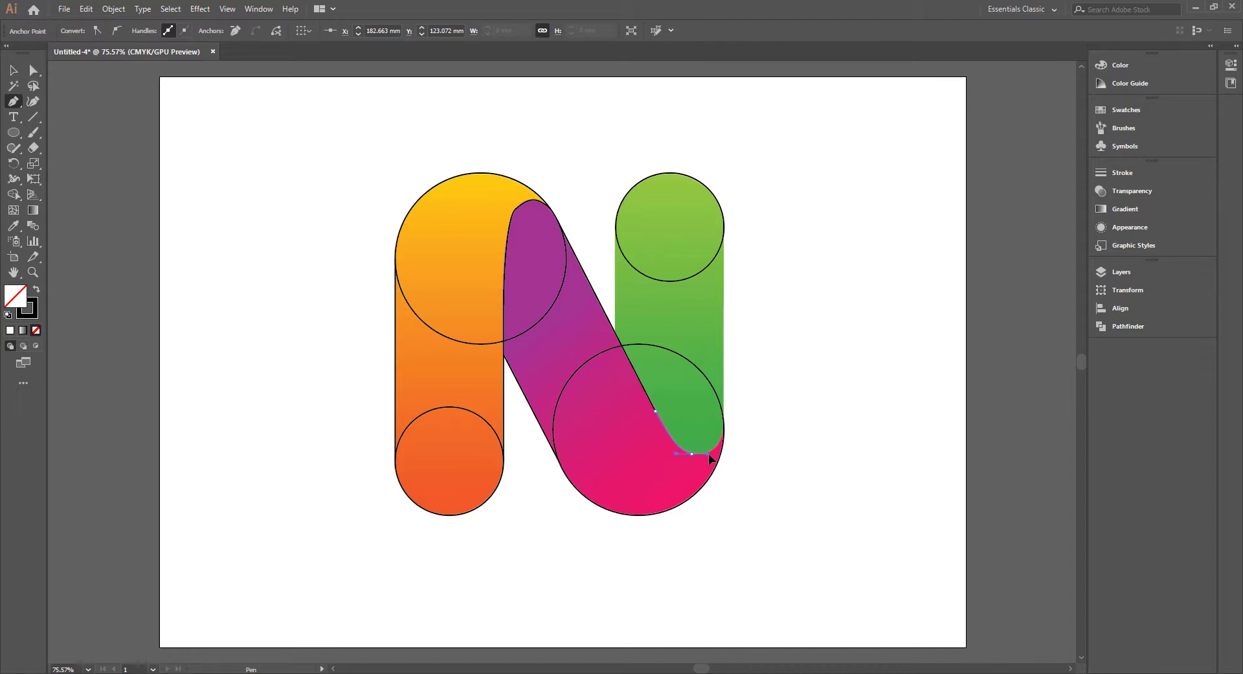
left_click_drag(706, 454, 709, 456)
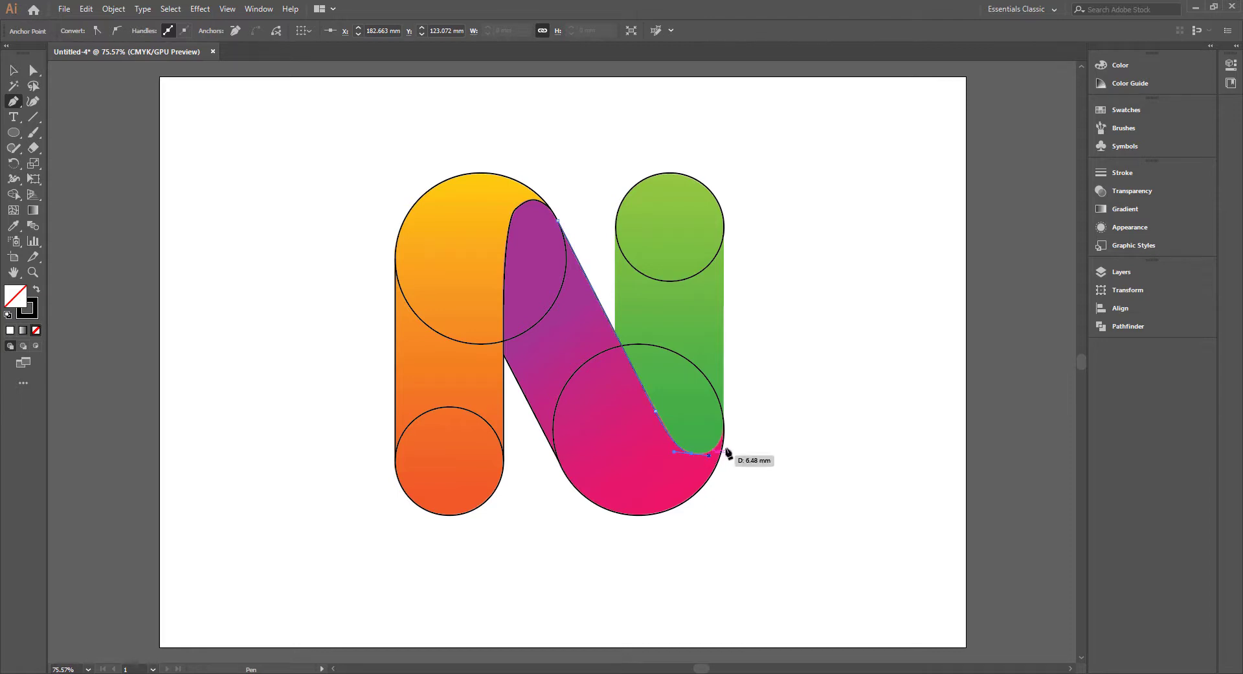
left_click_drag(724, 433, 725, 419)
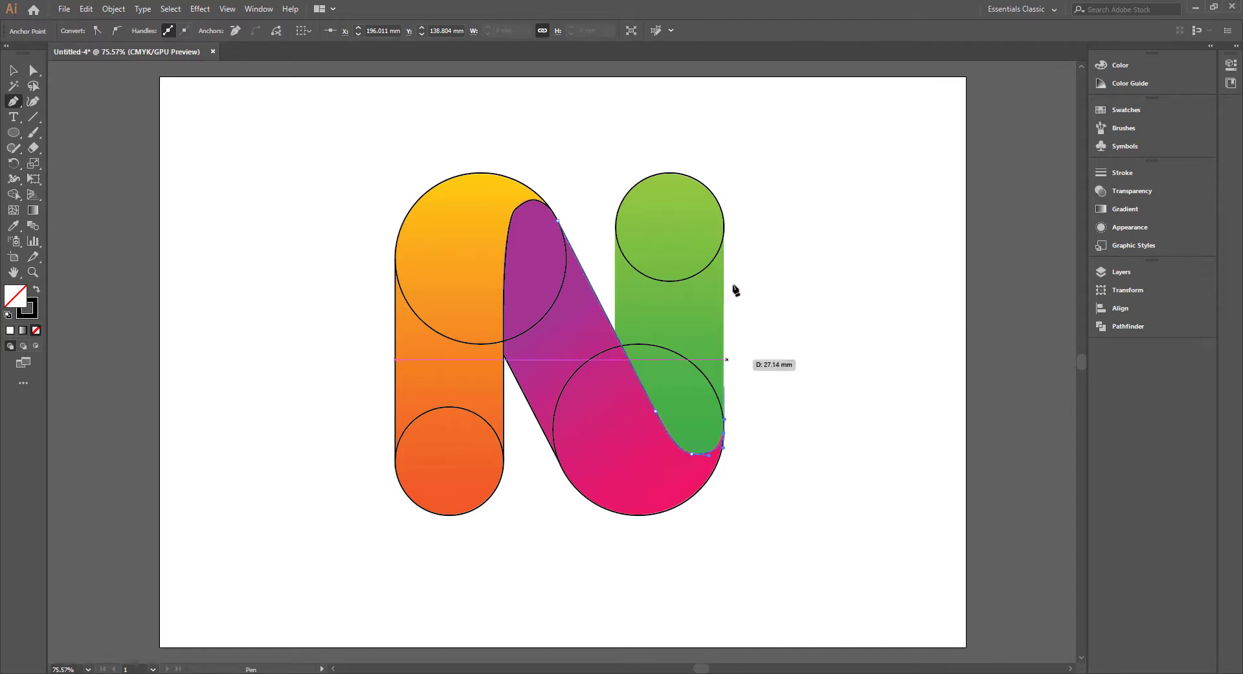
left_click(725, 223)
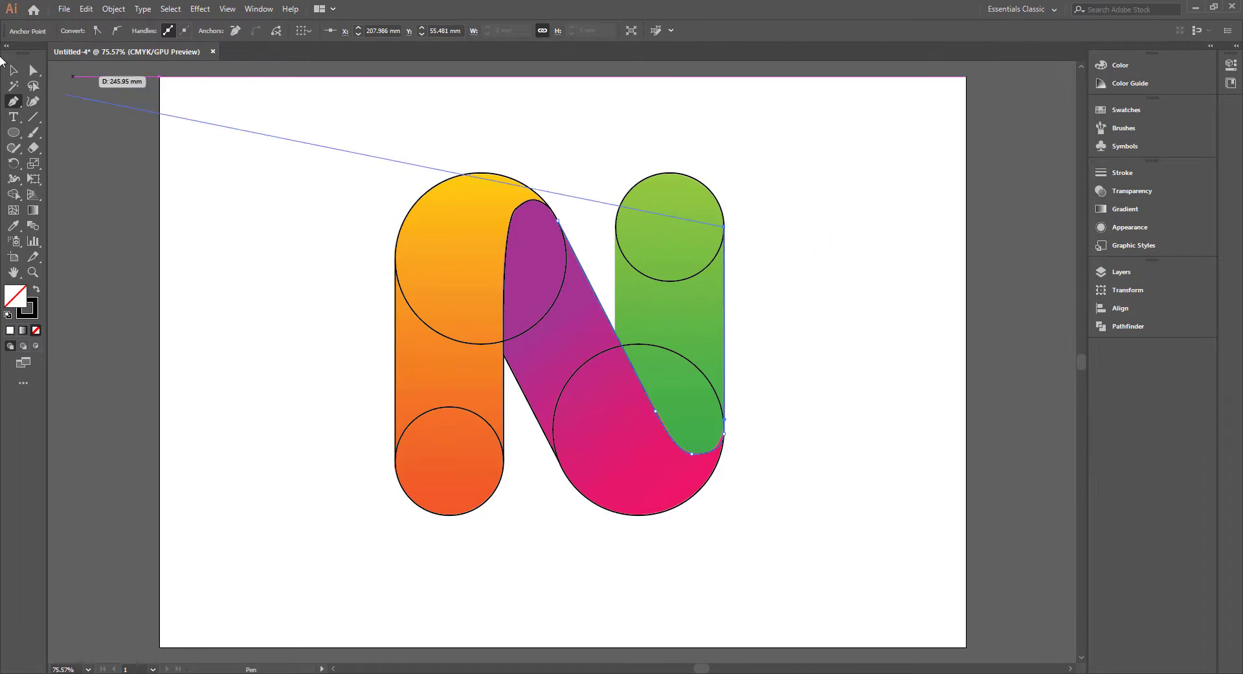
left_click(13, 69)
left_click(352, 130)
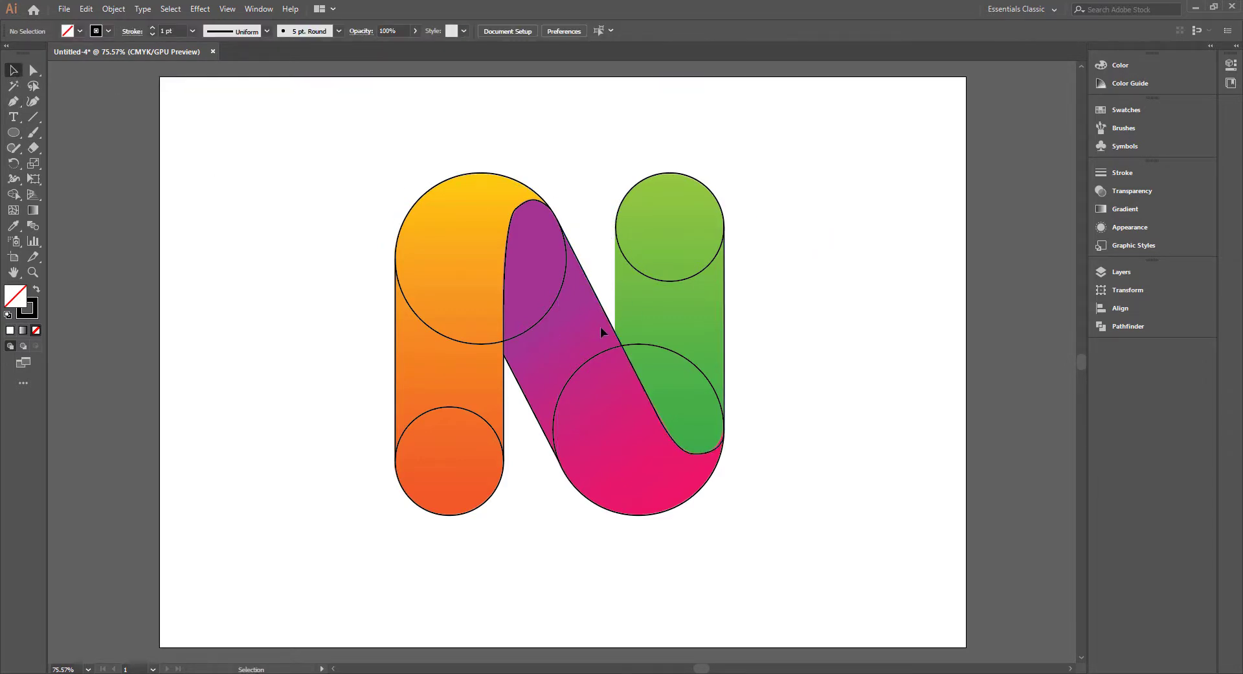
- Draw a line down the green stroke's left edge to the magenta diagonal, then select all traced parts
left_click(13, 101)
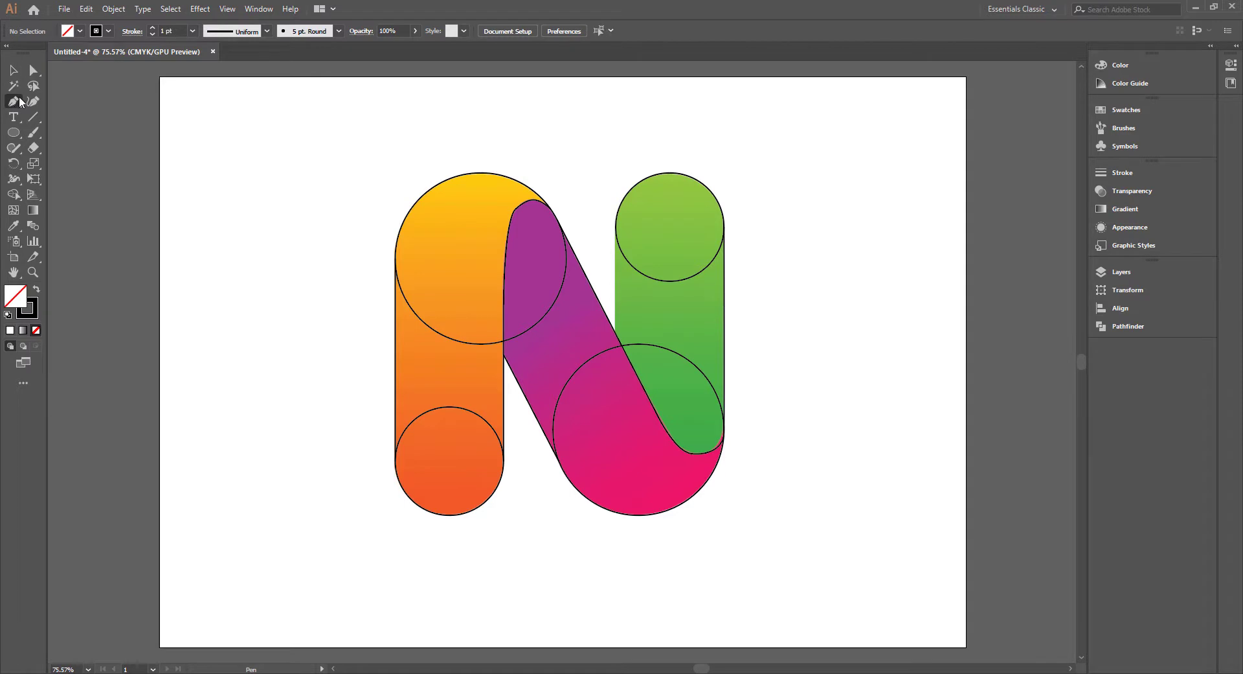
left_click(615, 223)
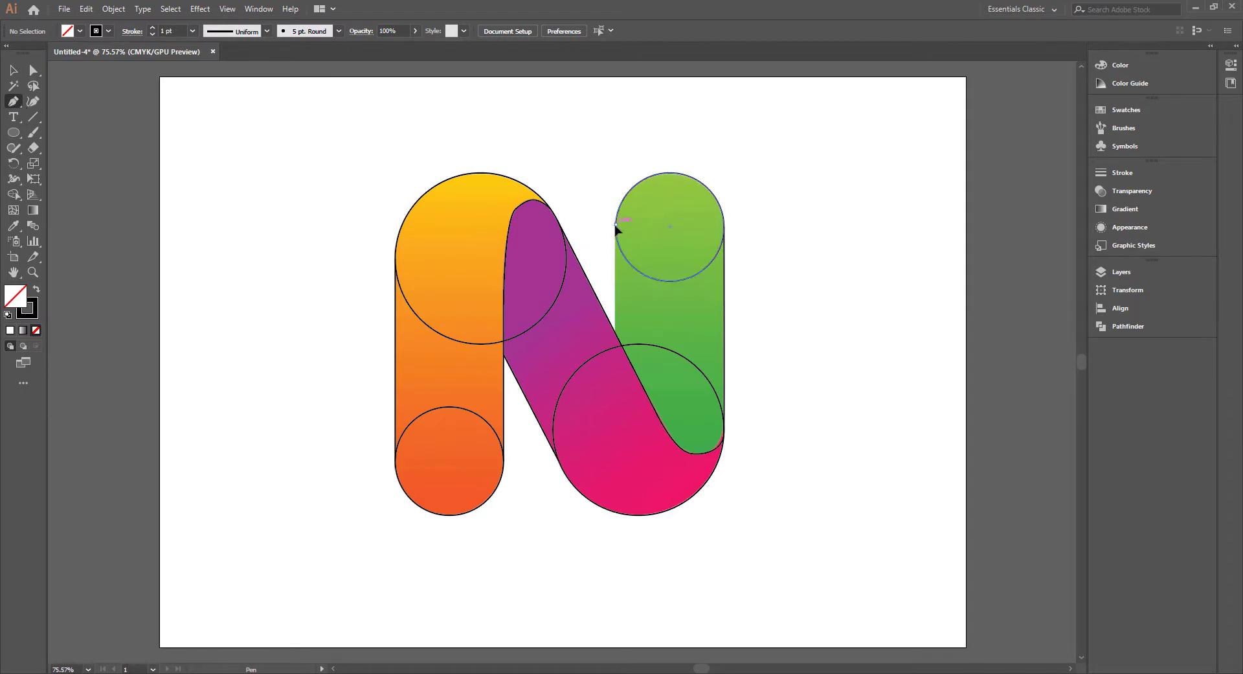
left_click(615, 332)
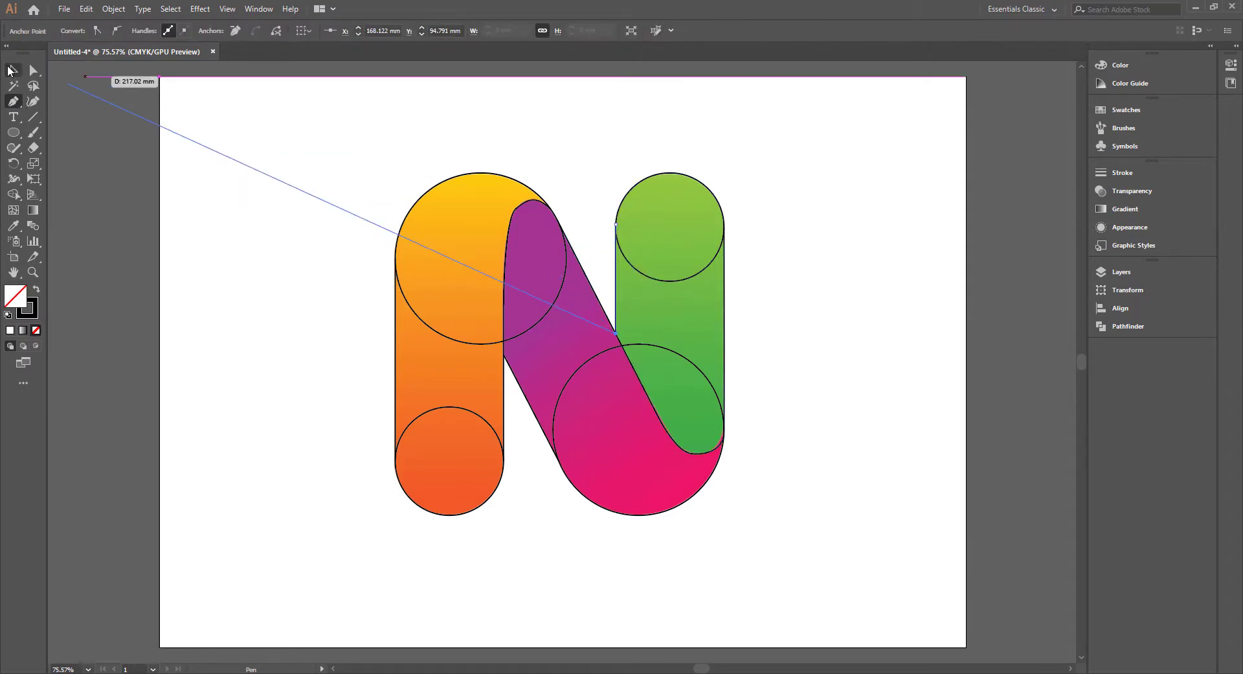
left_click(11, 70)
left_click(335, 342)
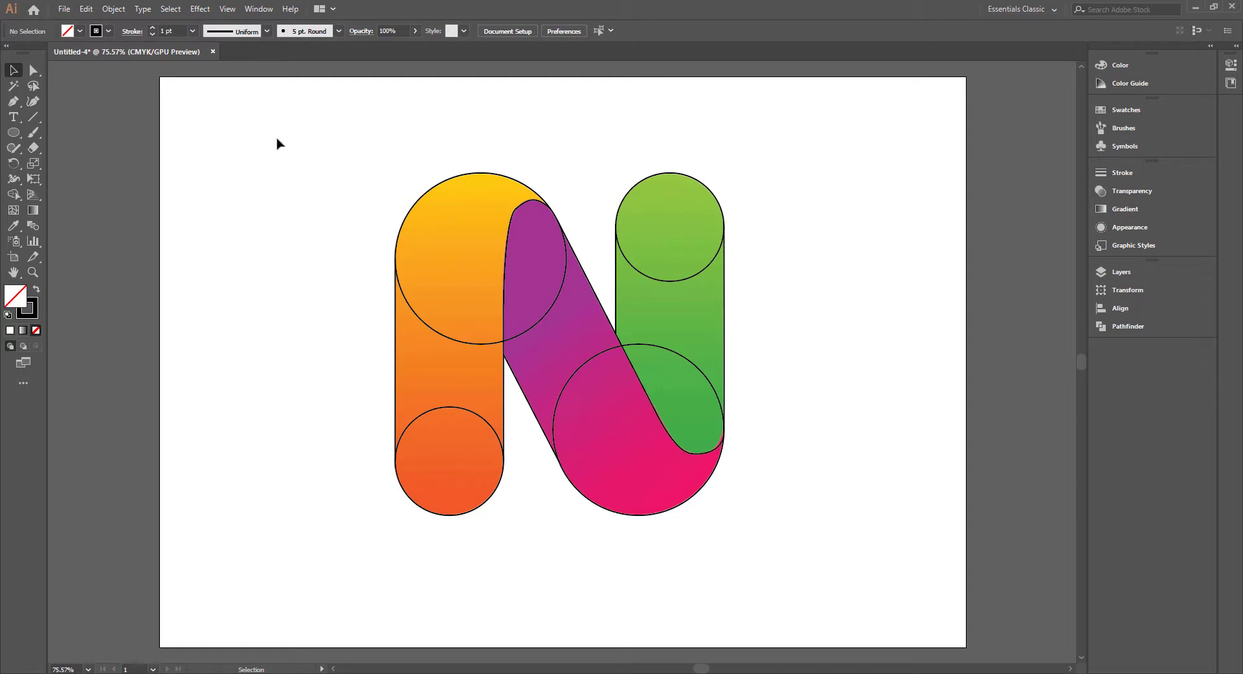
left_click_drag(286, 148, 797, 557)
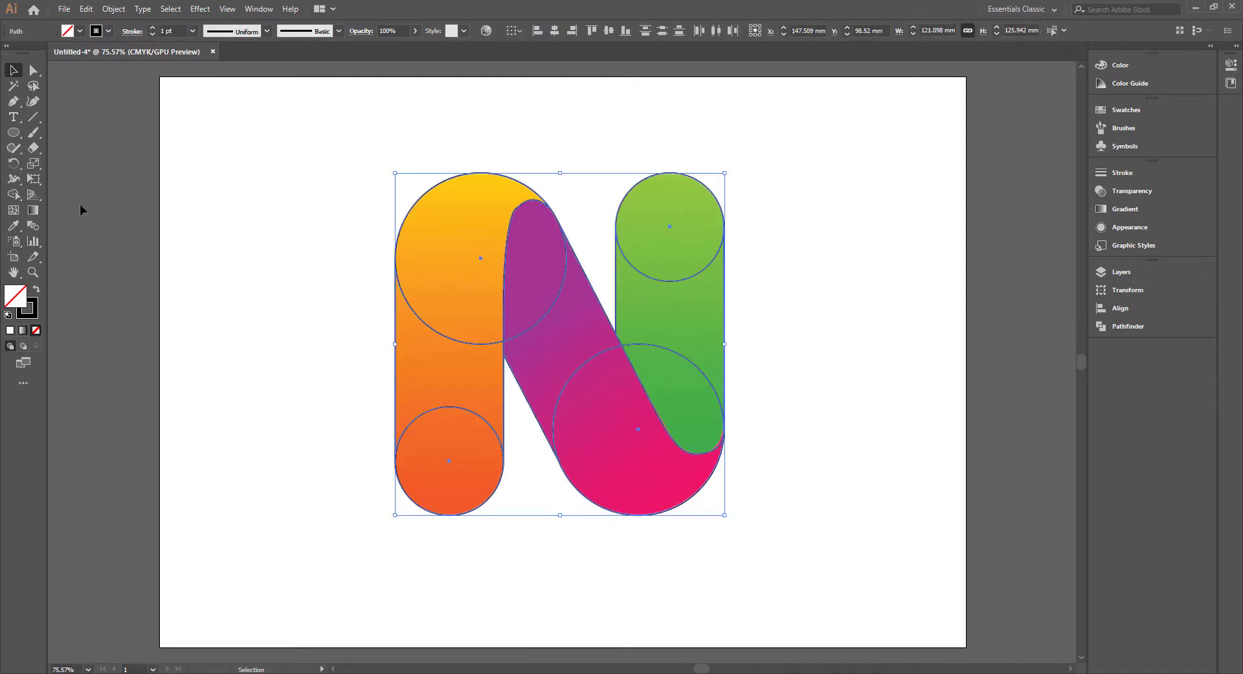
- Merge the pieces into the orange stem, magenta diagonal and green bar using the Shape Builder
left_click(12, 197)
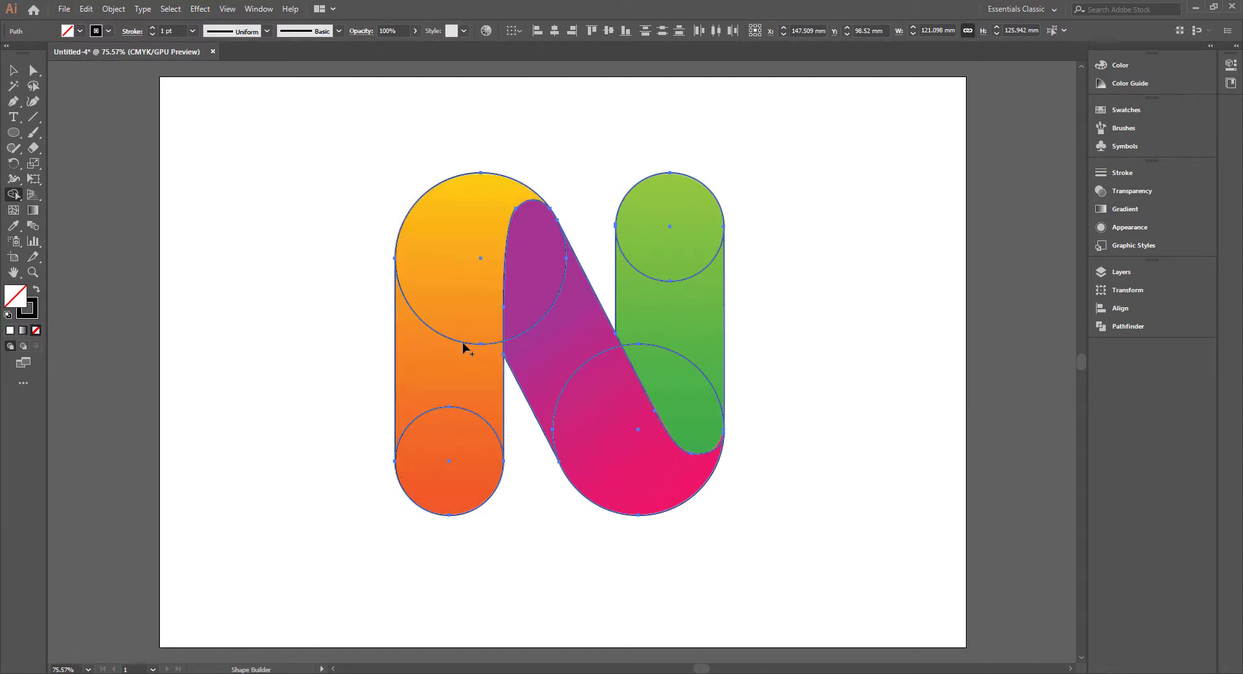
left_click_drag(461, 229, 447, 469)
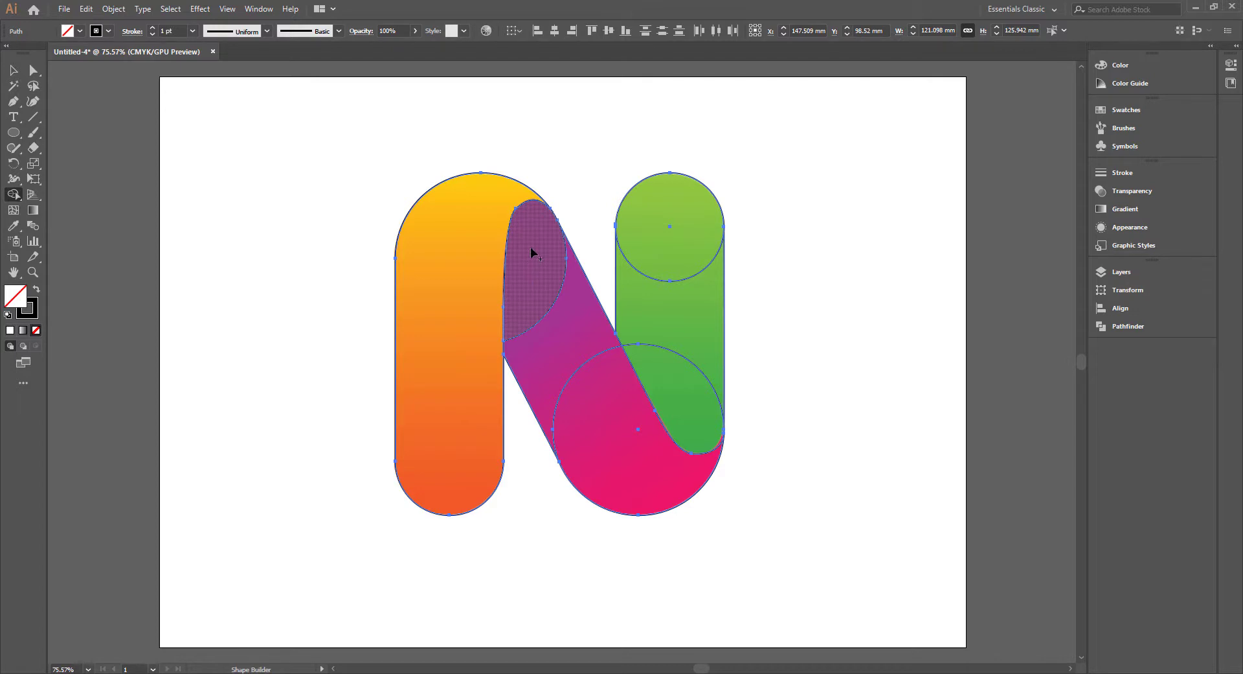
mouse_move(531, 251)
left_mouse_down()
mouse_move(564, 334)
mouse_move(647, 467)
left_mouse_up()
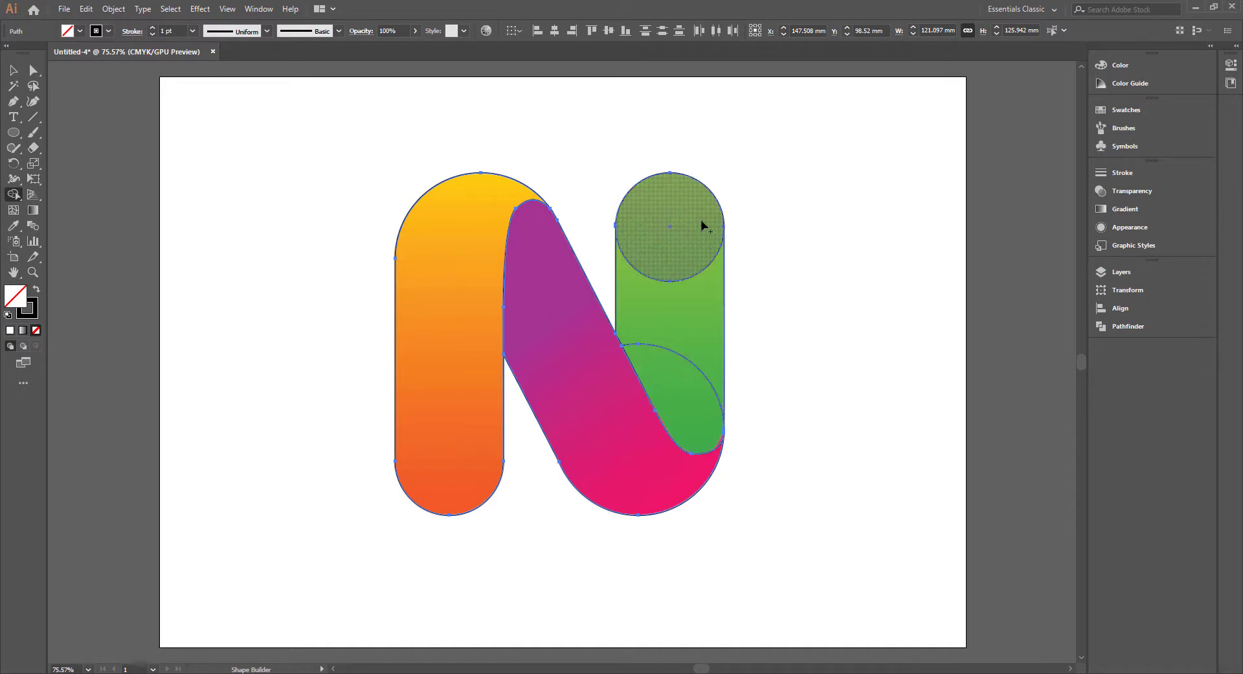
left_click_drag(688, 213, 686, 383)
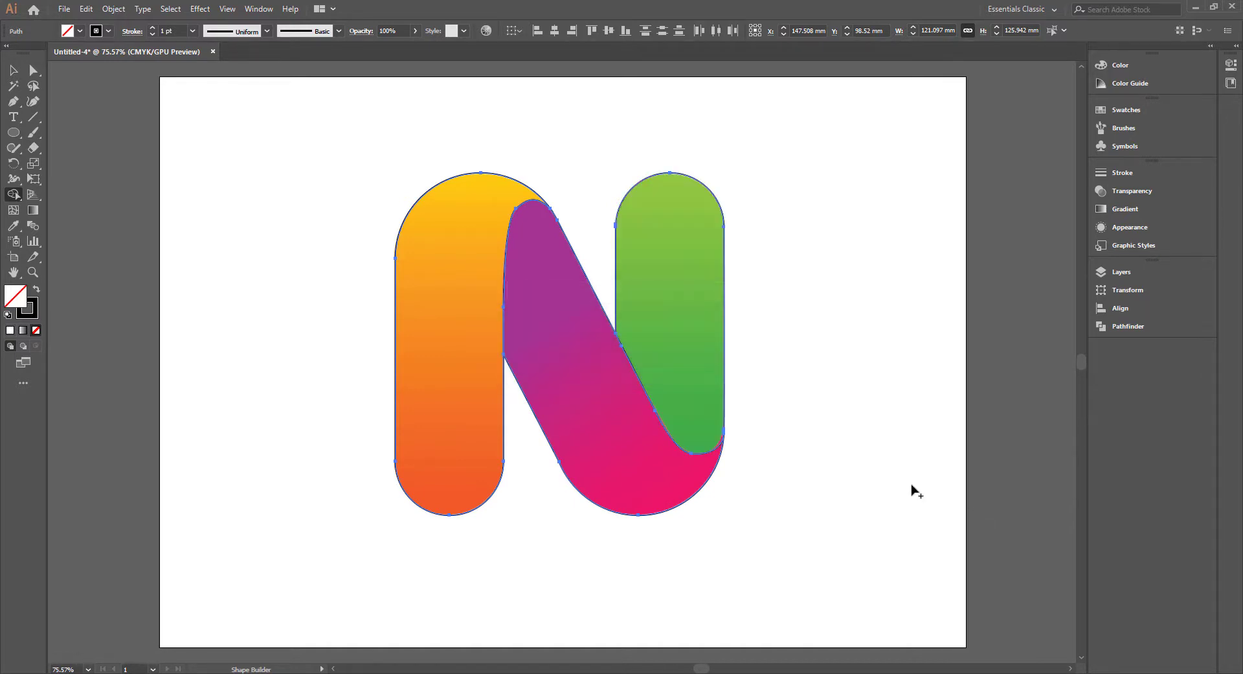
left_click(13, 70)
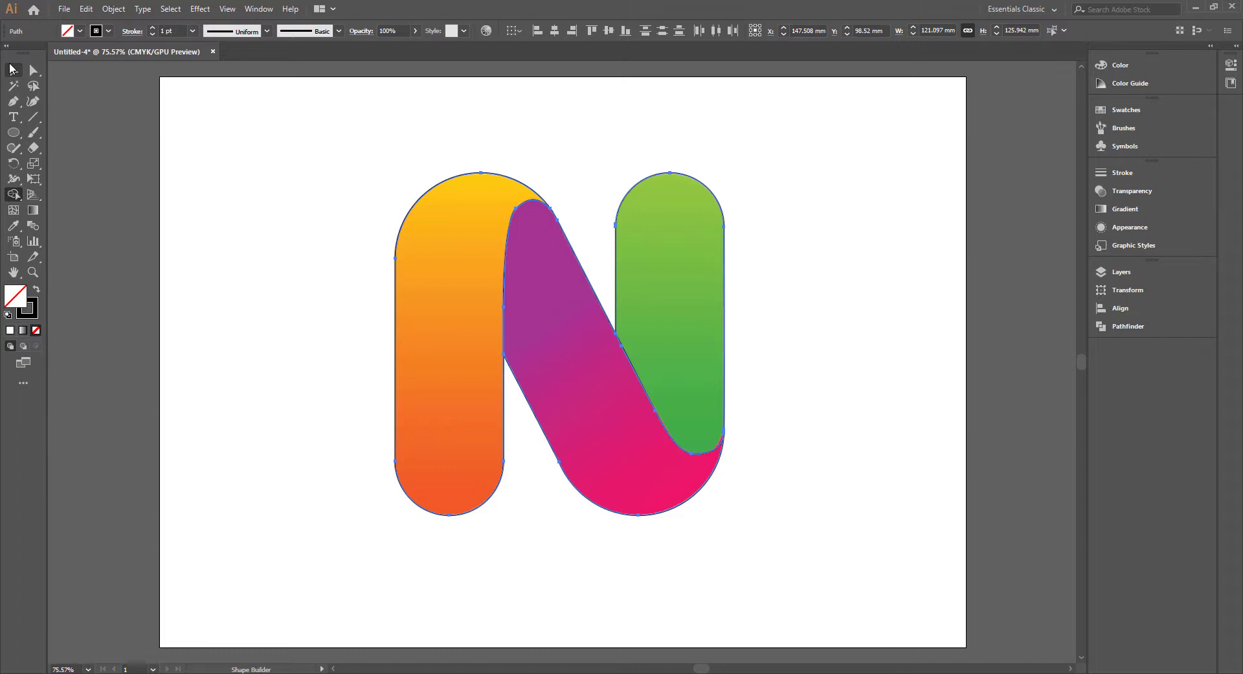
- Select all shapes of the N outline and move them to the left
left_click(271, 172)
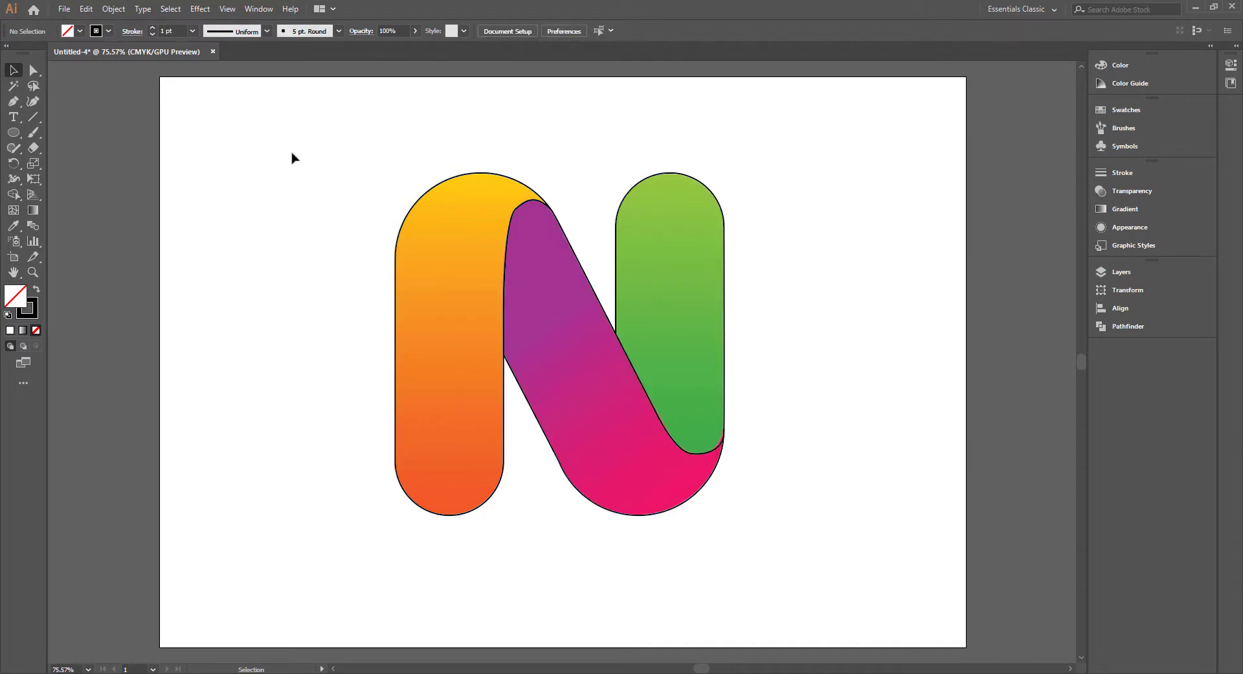
left_click_drag(301, 148, 785, 556)
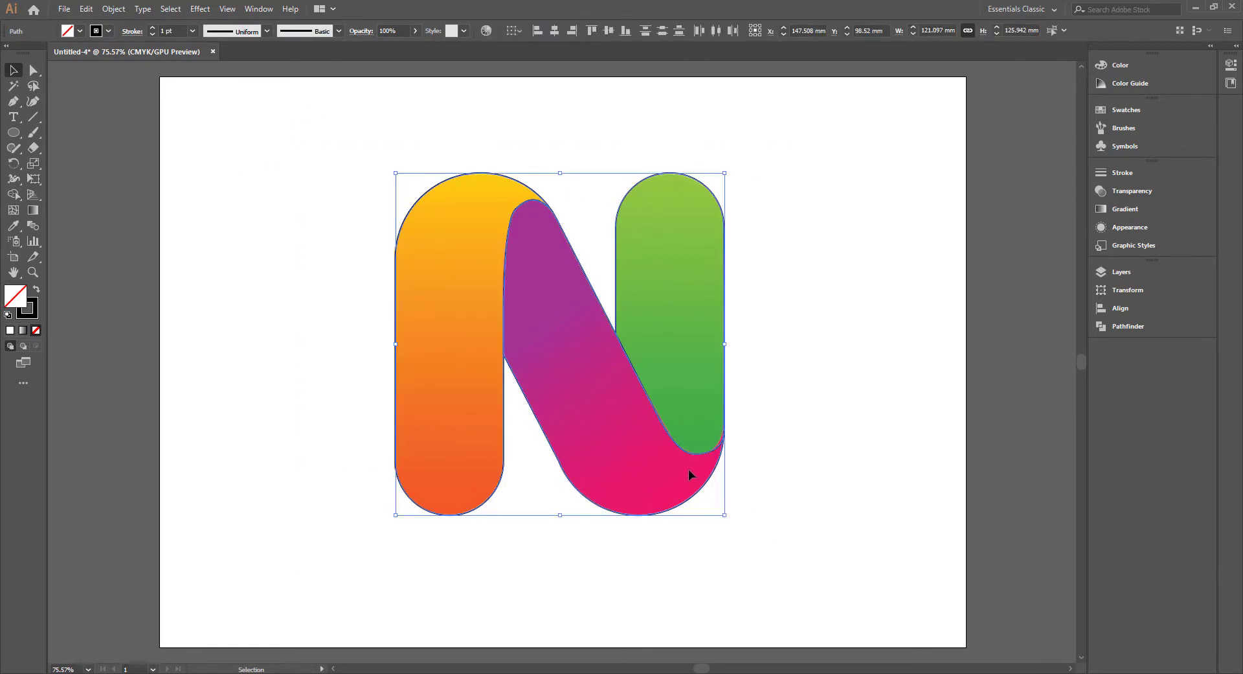
left_click_drag(682, 450, 454, 436)
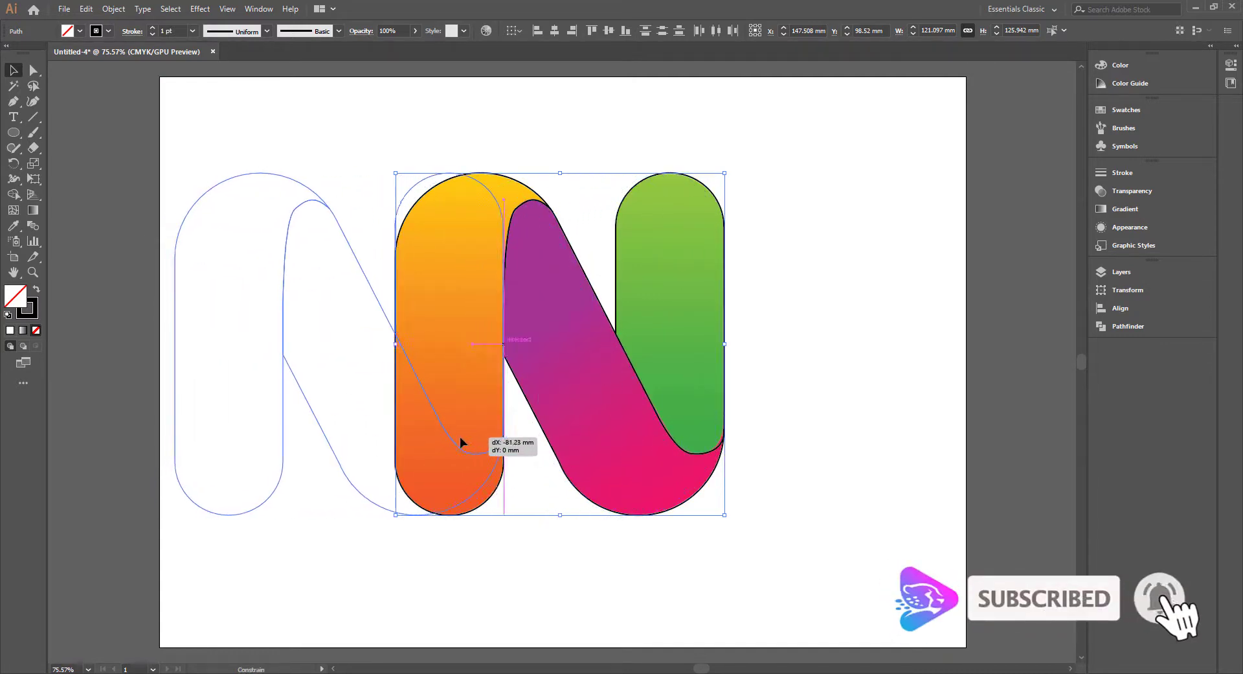
key("ctrl+shift+a")
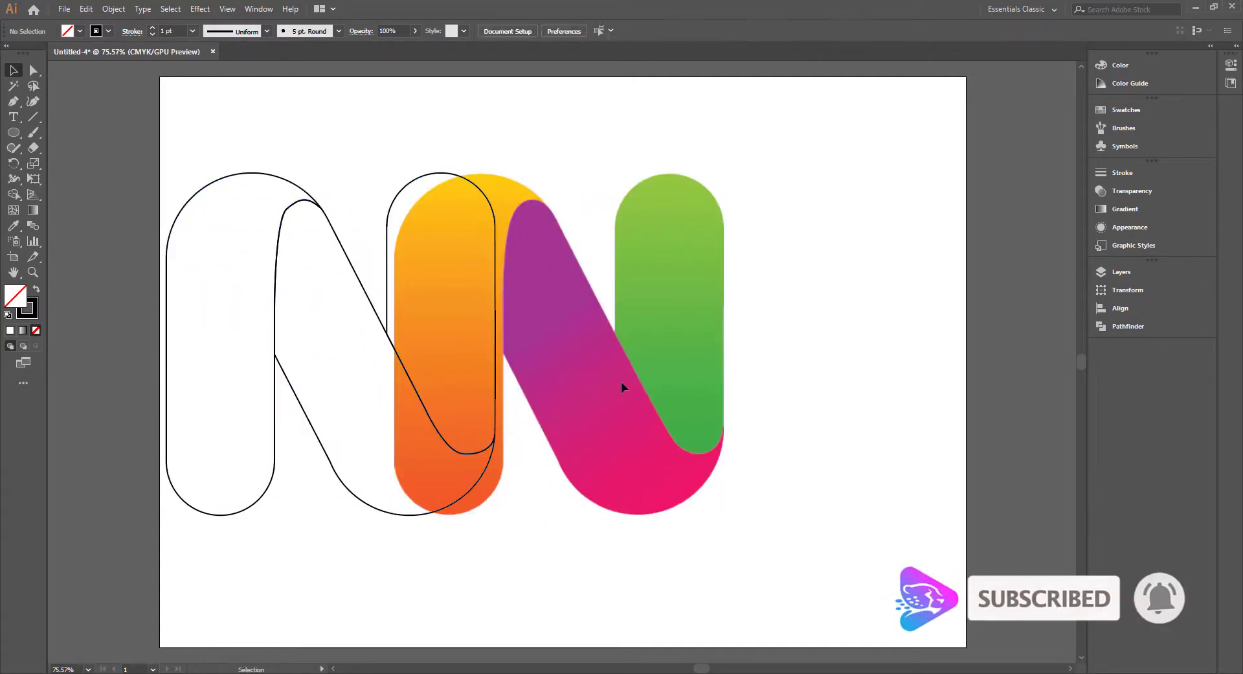
- Unlock the reference N image, move it right, and nudge the outline slightly right
left_click(115, 13)
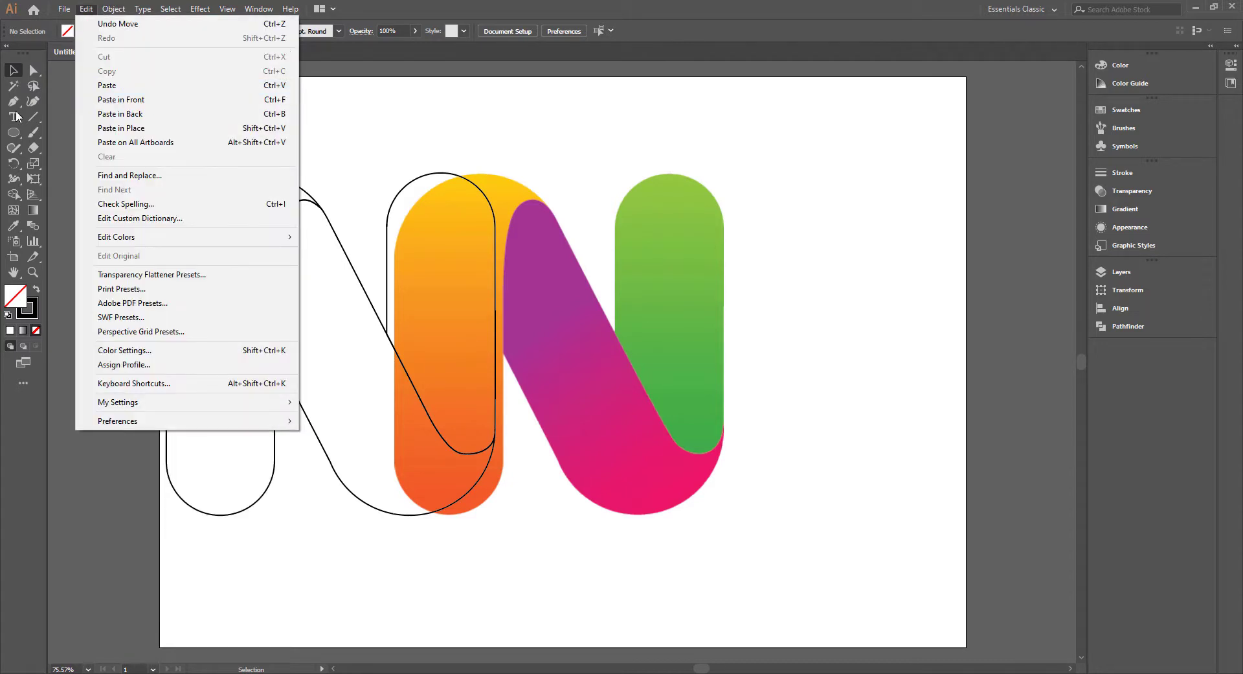
left_click(119, 11)
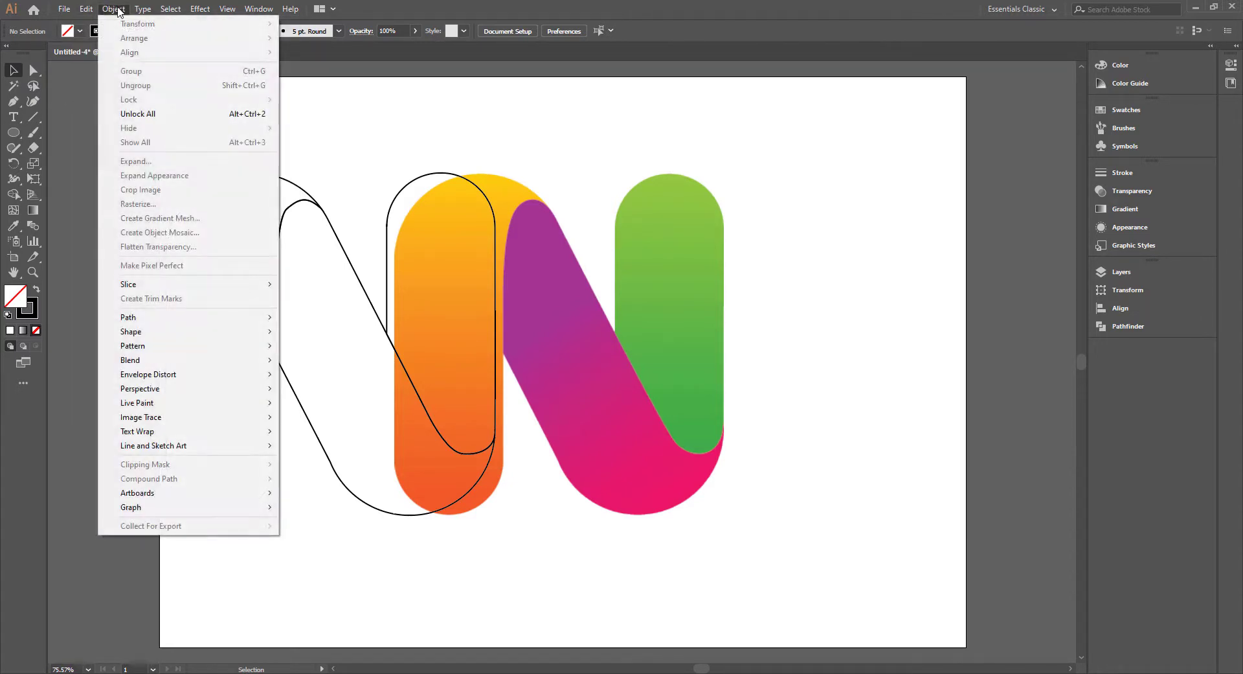
left_click(152, 113)
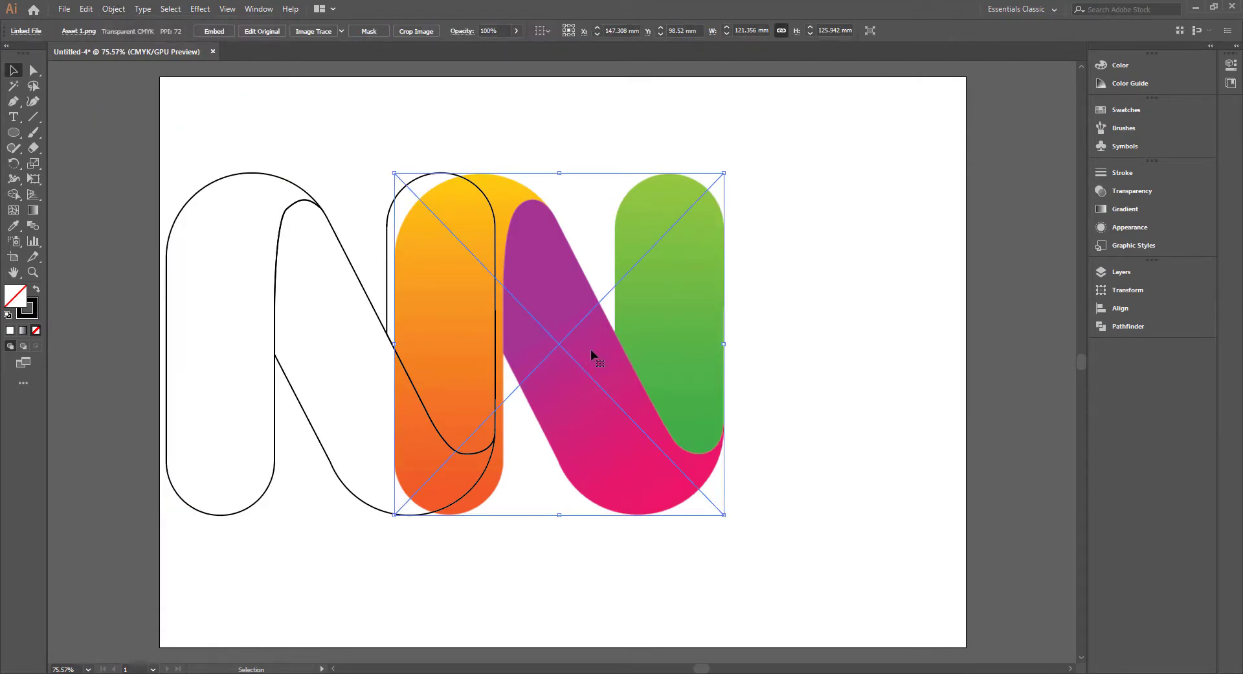
left_click_drag(582, 342, 799, 362)
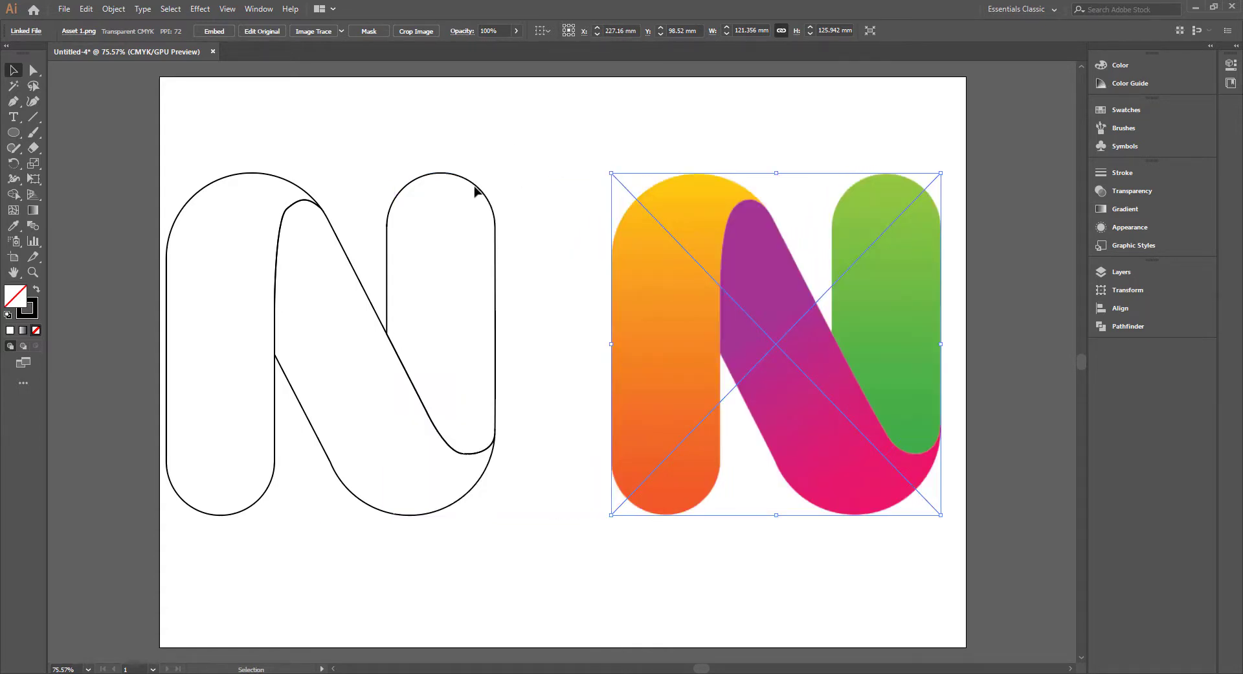
left_click_drag(522, 143, 165, 496)
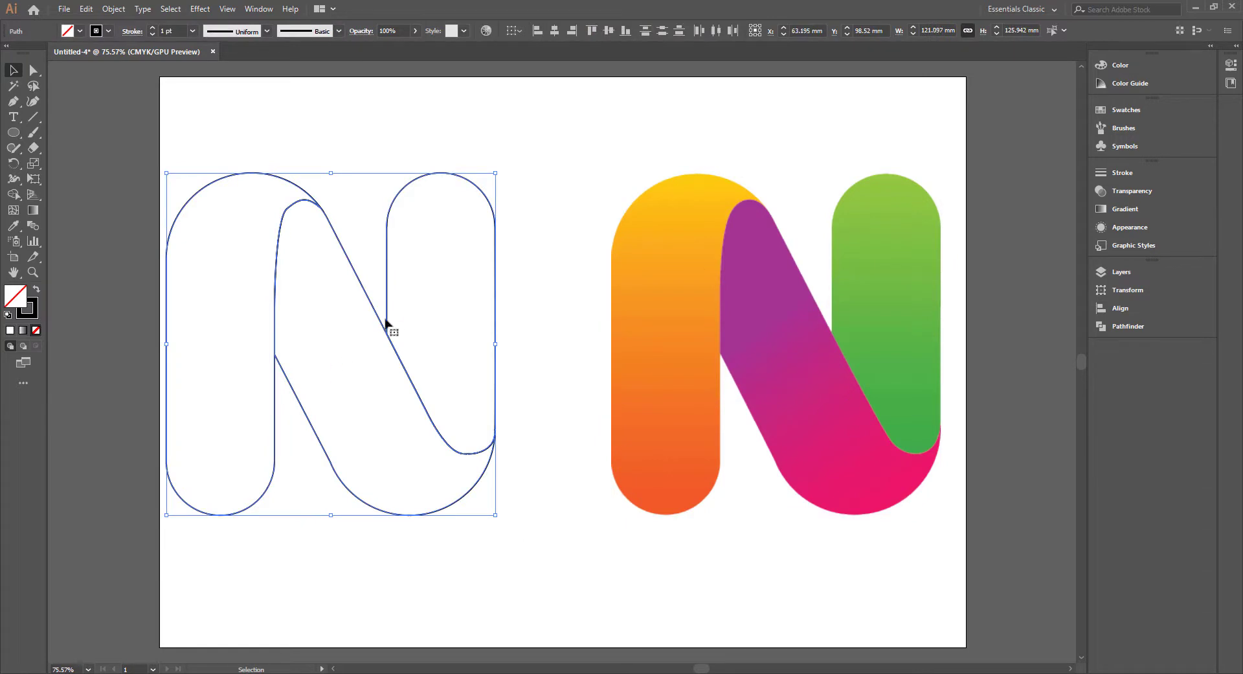
left_click_drag(377, 317, 410, 311)
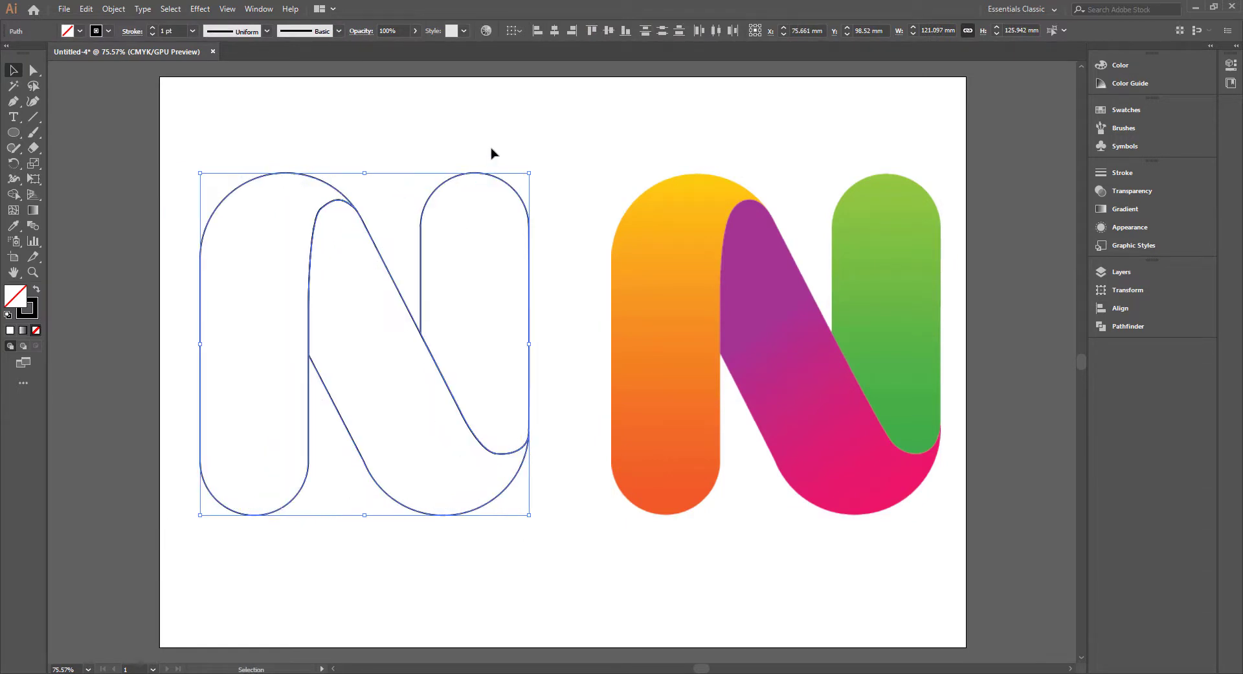
left_click(491, 152)
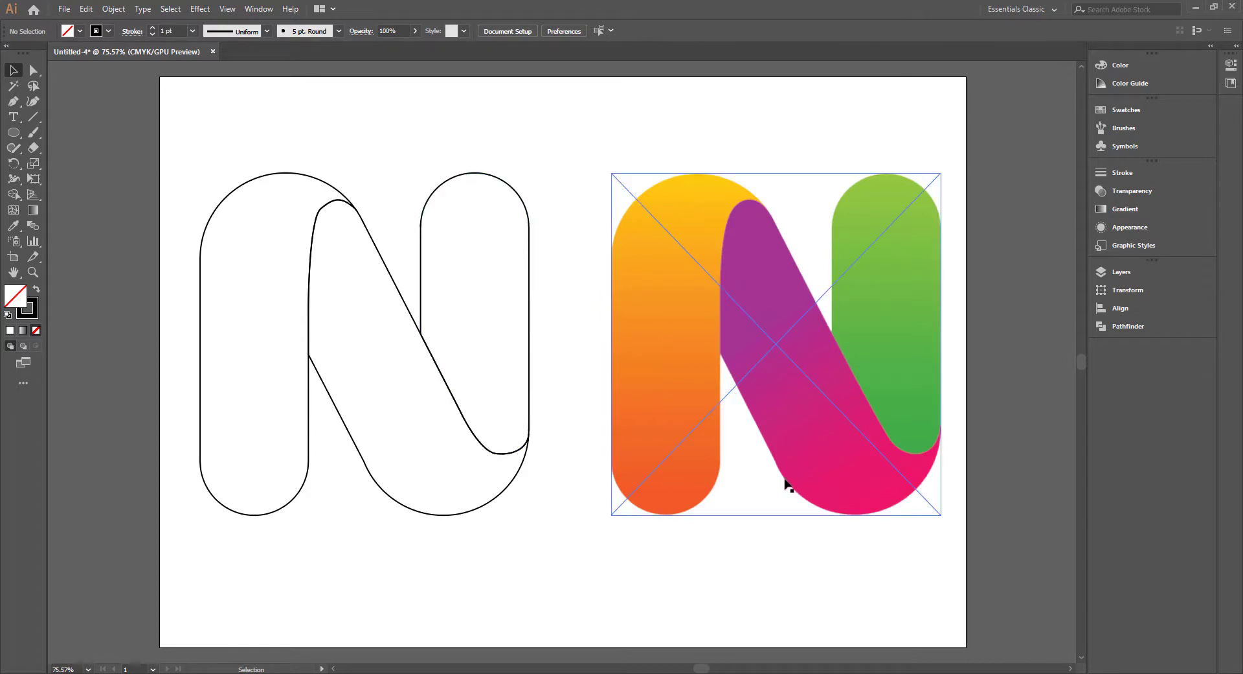
- Fill the outline's left stem with a white-to-black linear gradient
left_click(272, 174)
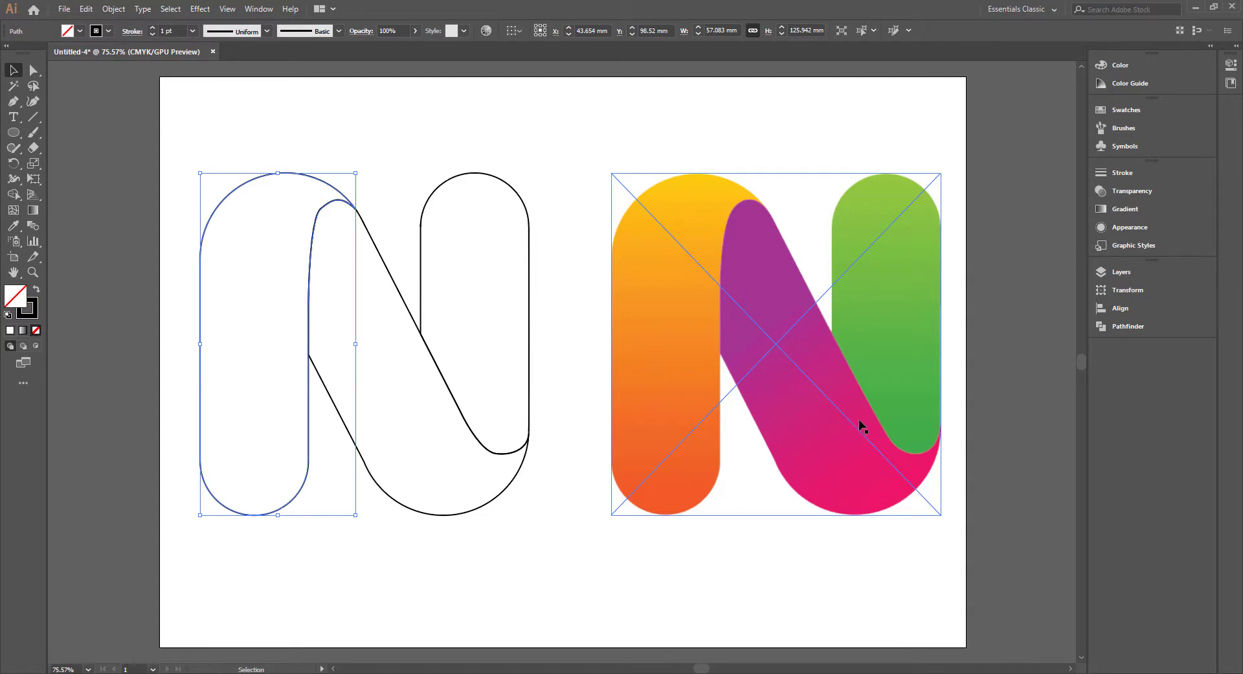
left_click(1127, 209)
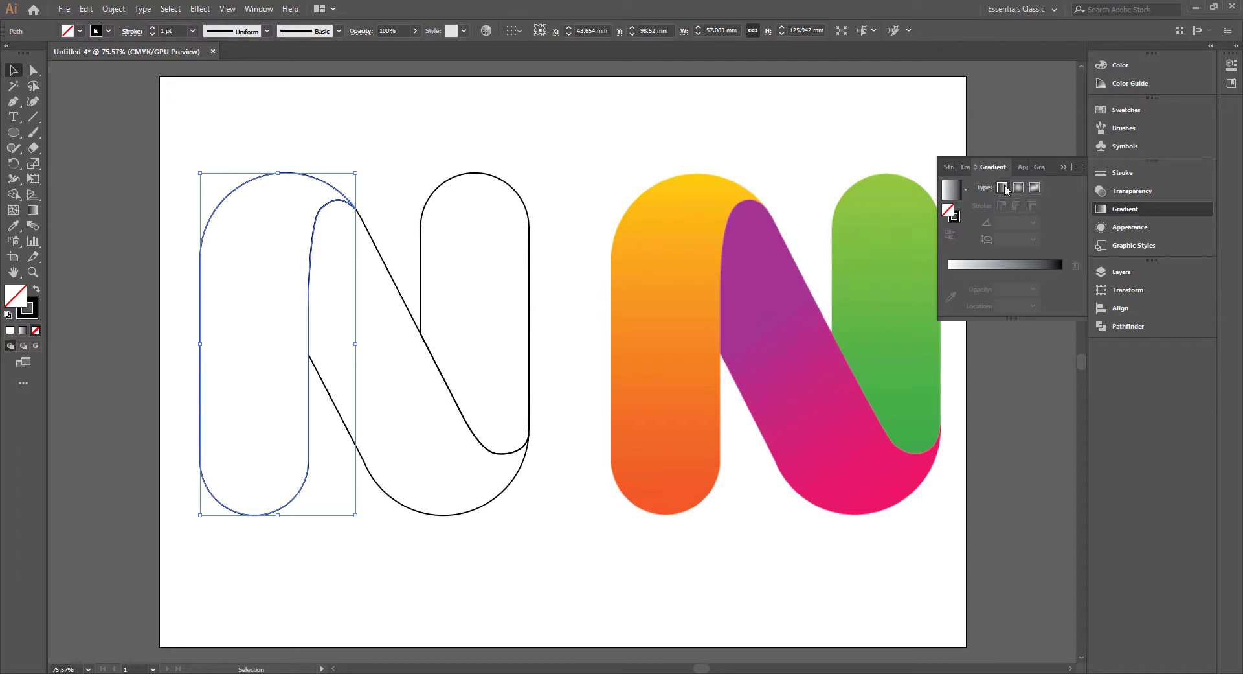
left_click(1003, 187)
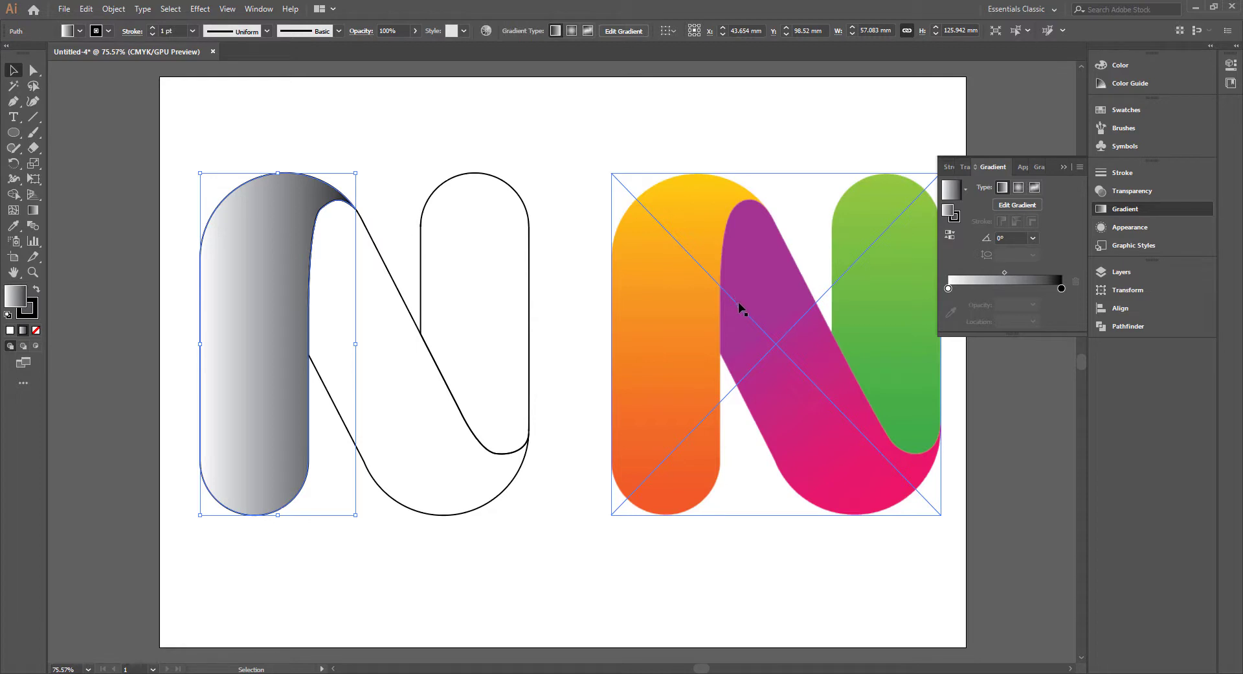
- Sample yellow from the reference N's top into the first gradient stop
double_click(950, 289)
key("Escape")
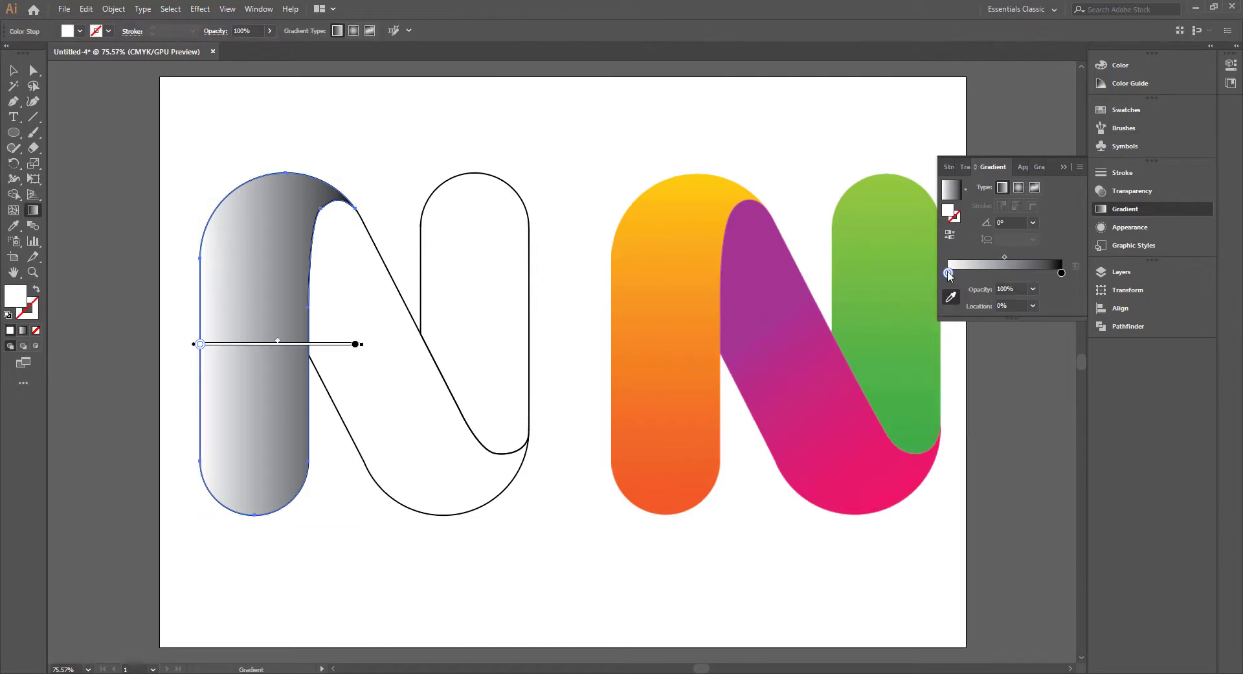
double_click(949, 273)
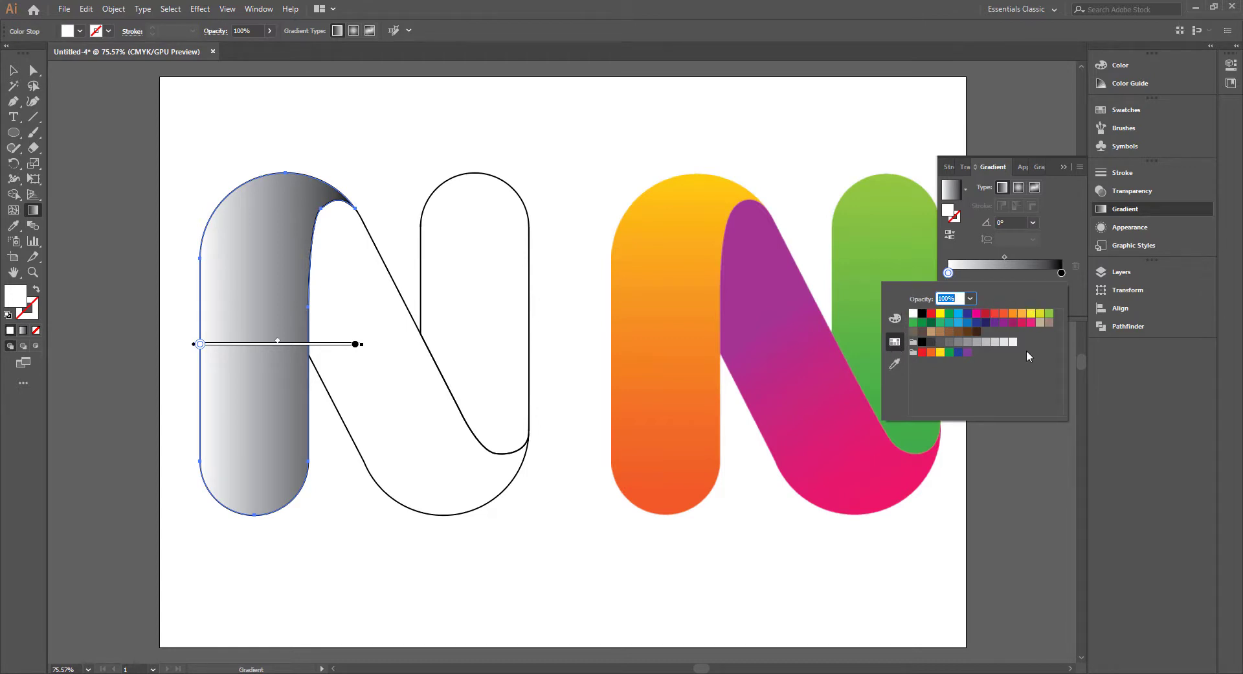
left_click(895, 365)
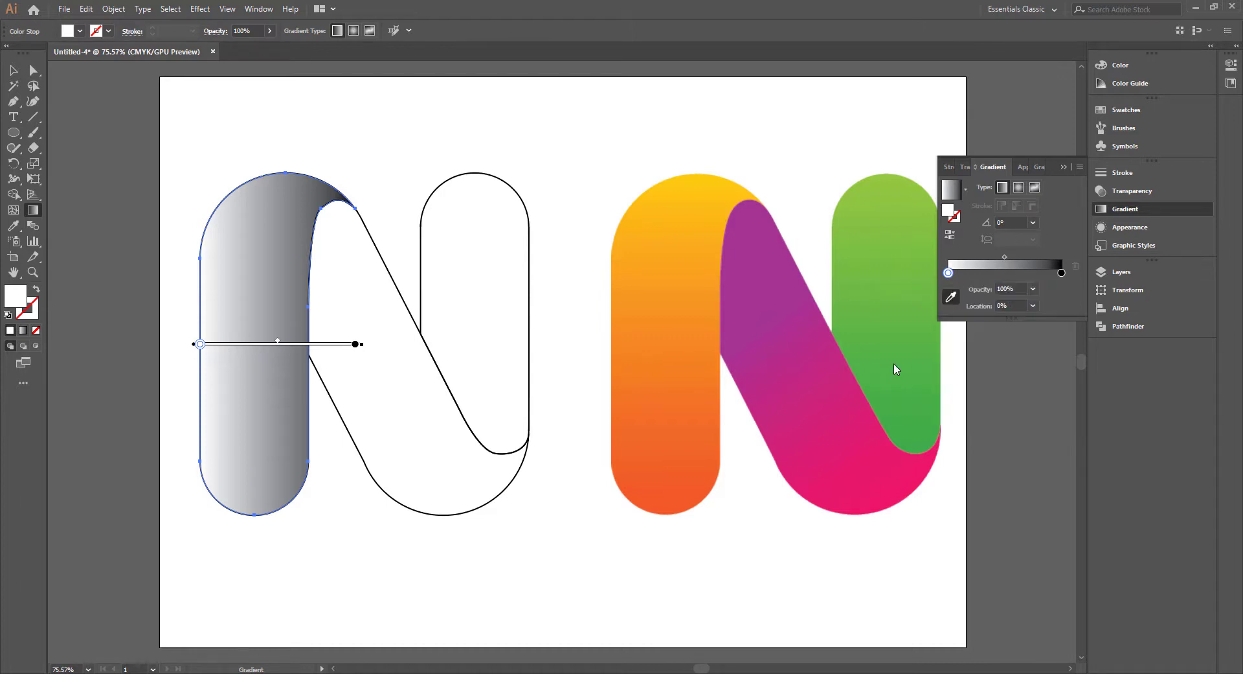
left_click(696, 178)
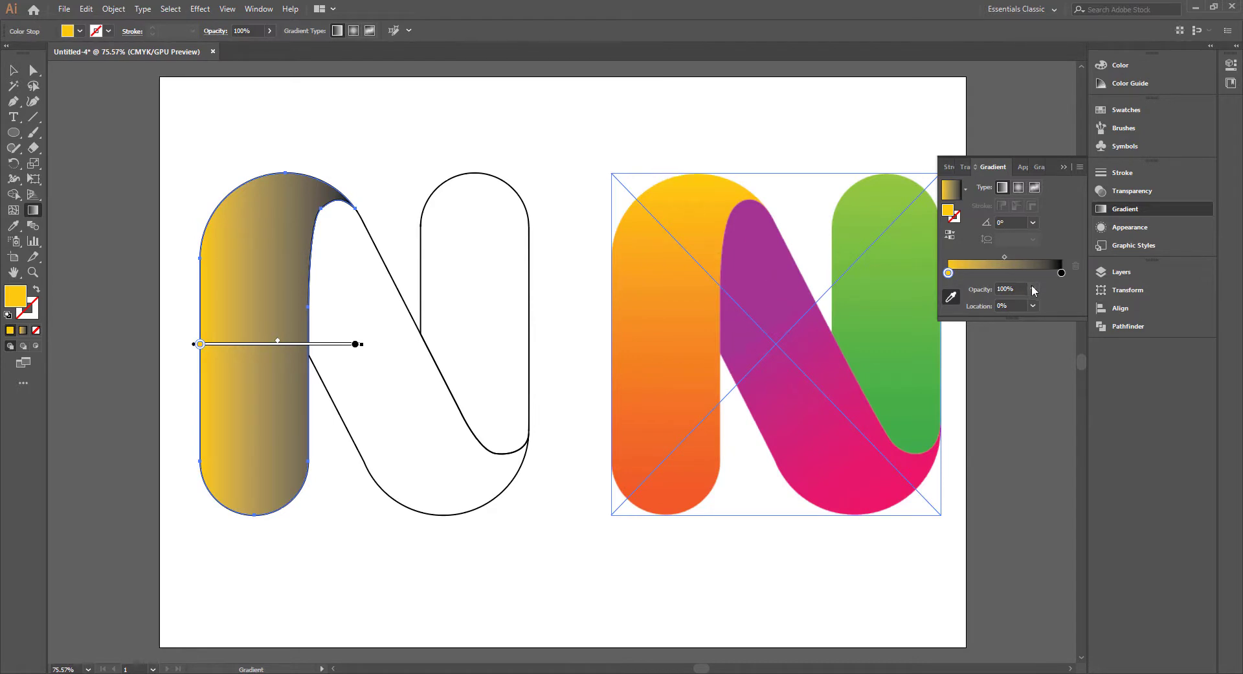
- Sample orange-red from the reference N's bottom into the end gradient stop
double_click(1061, 273)
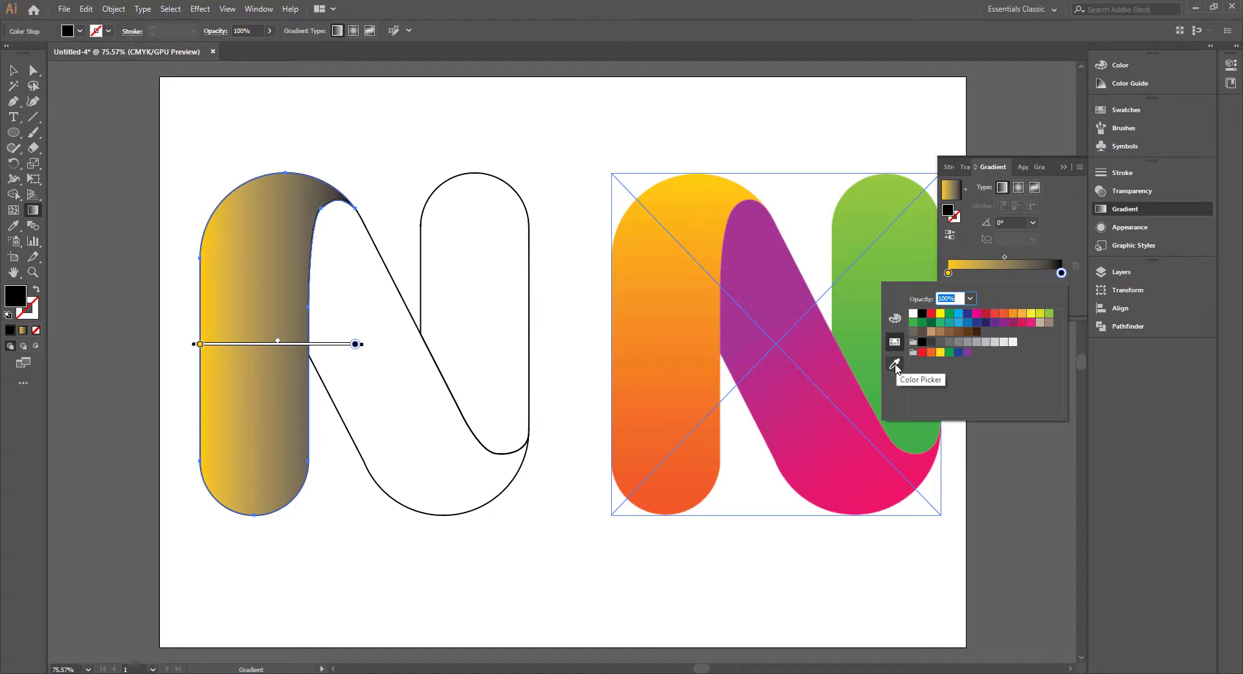
left_click(895, 365)
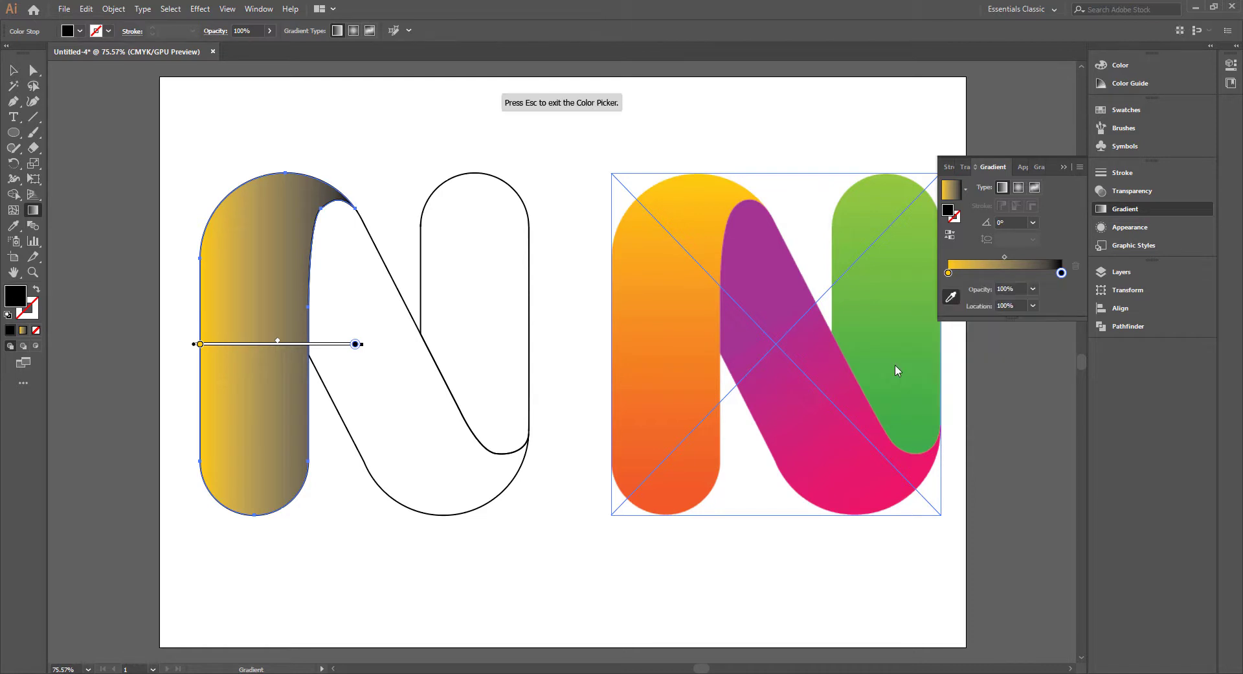
left_click(669, 498)
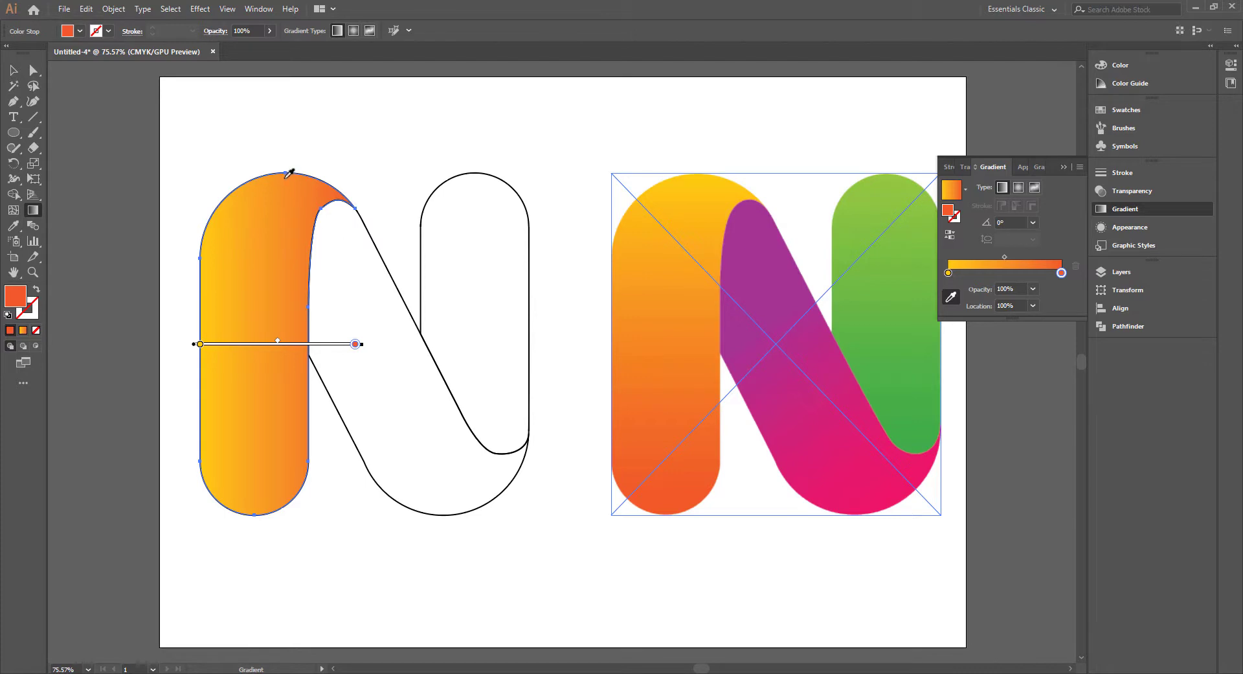
left_click(1033, 223)
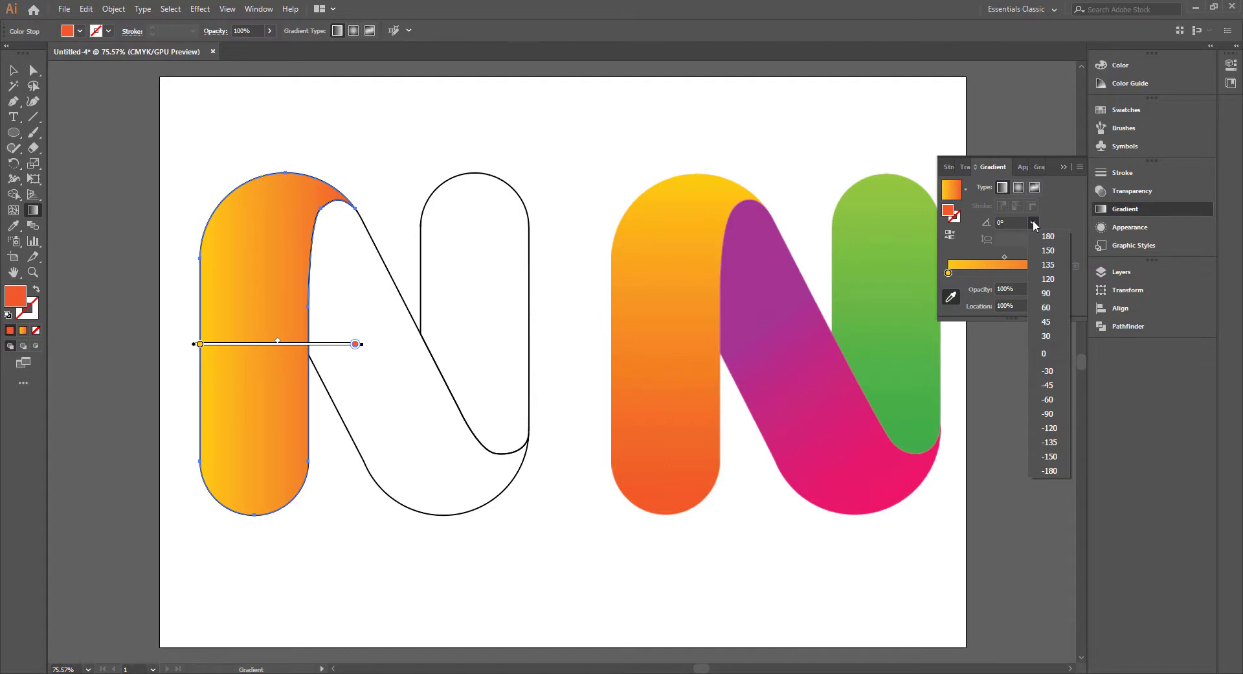
- Set the stem's gradient angle to 90° and reverse it so yellow sits on top
left_click(1047, 294)
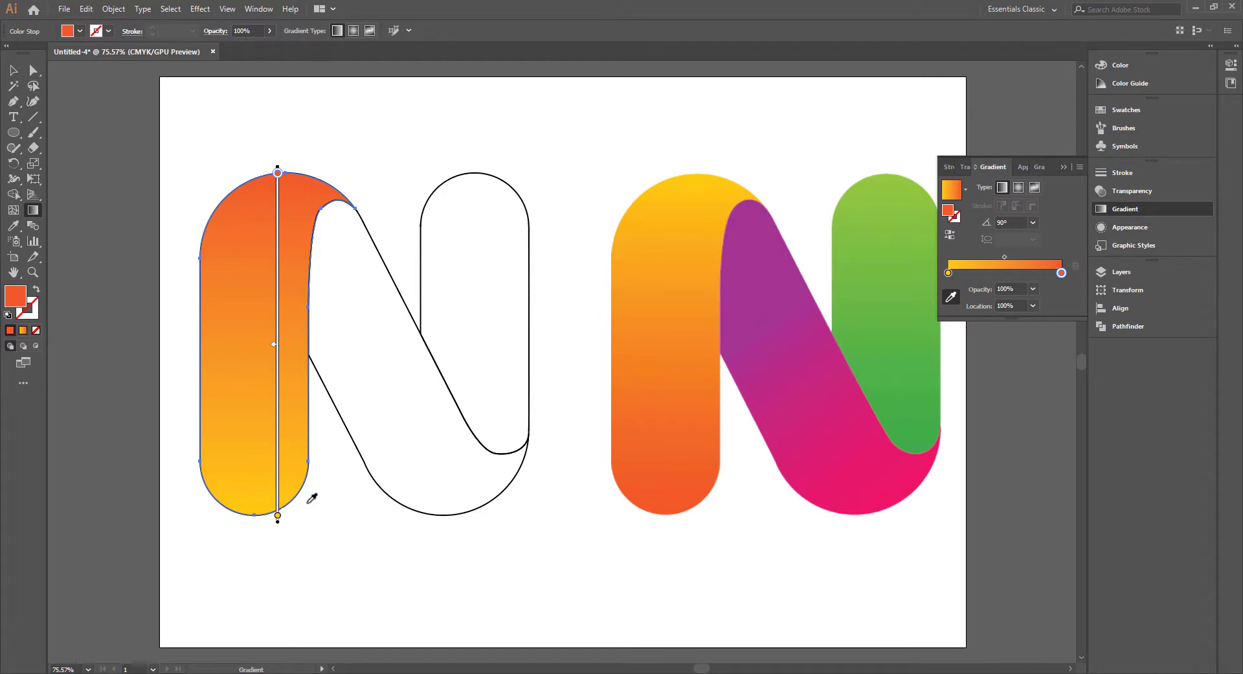
left_click(1033, 223)
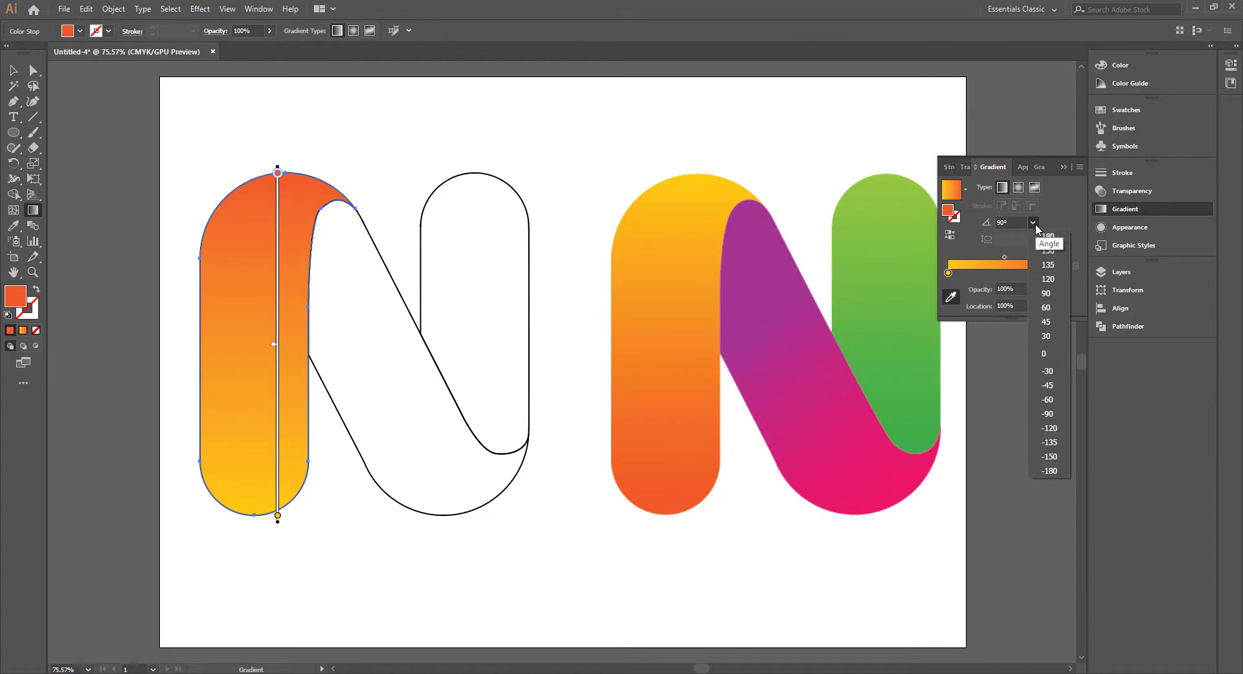
left_click(1049, 414)
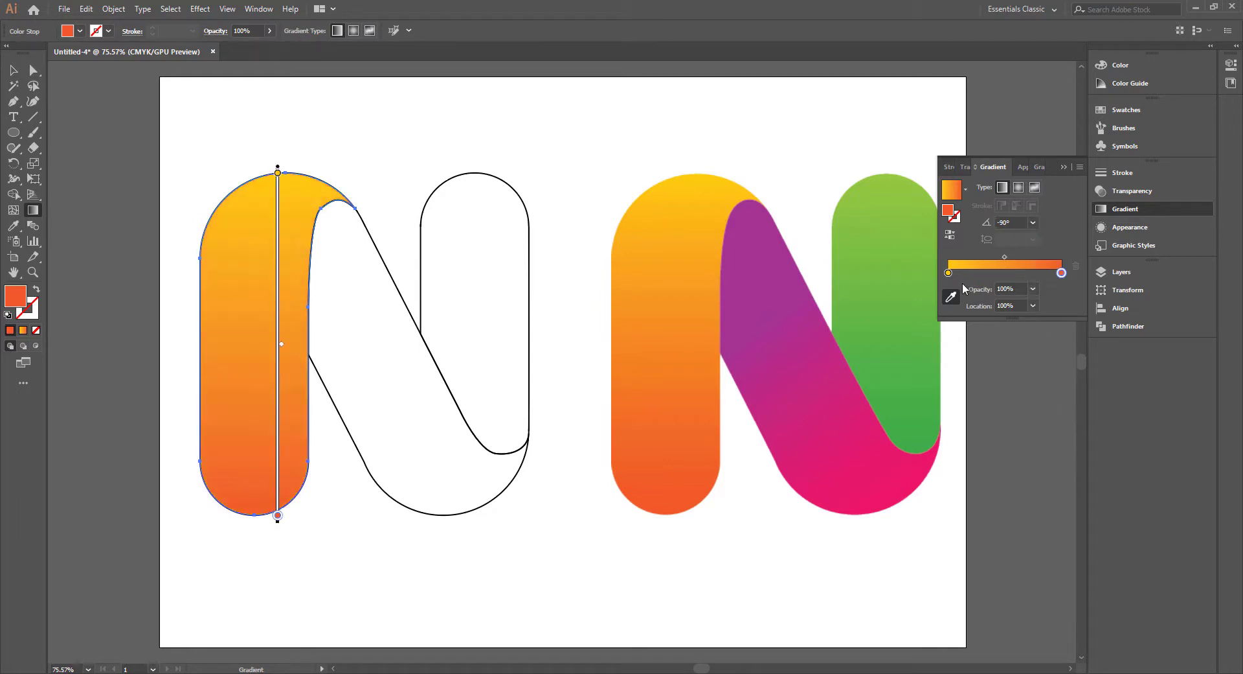
left_click(1033, 222)
left_click(1055, 299)
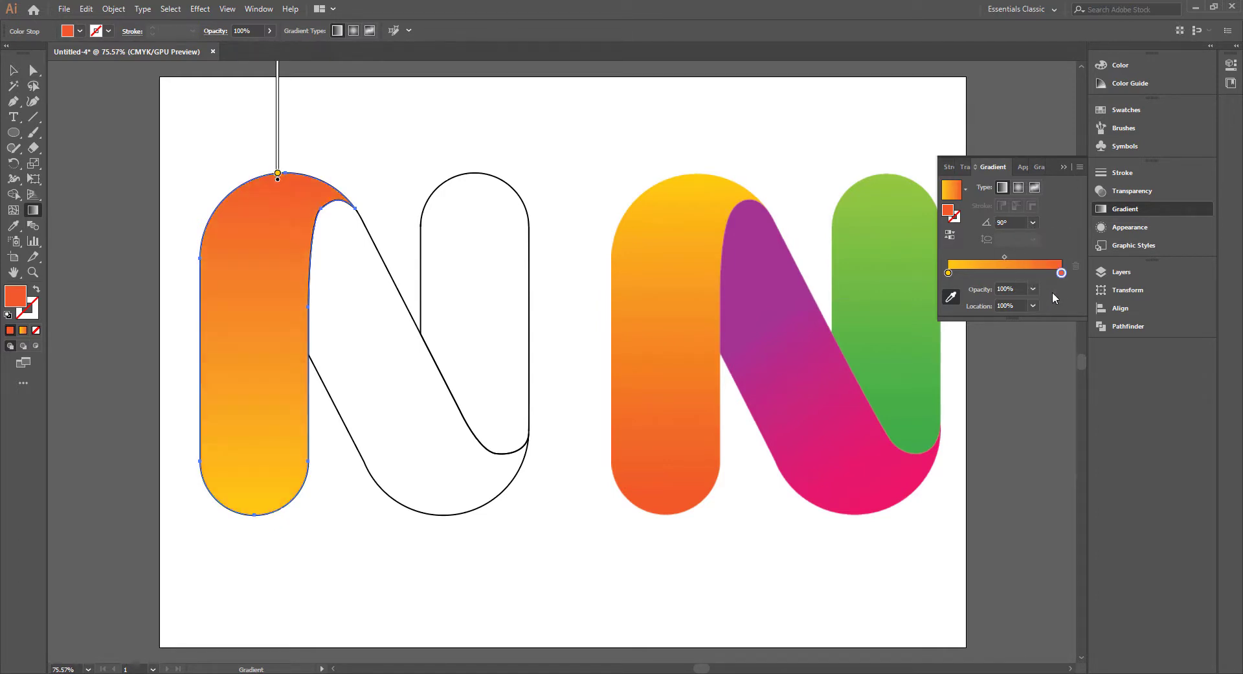
left_click(950, 236)
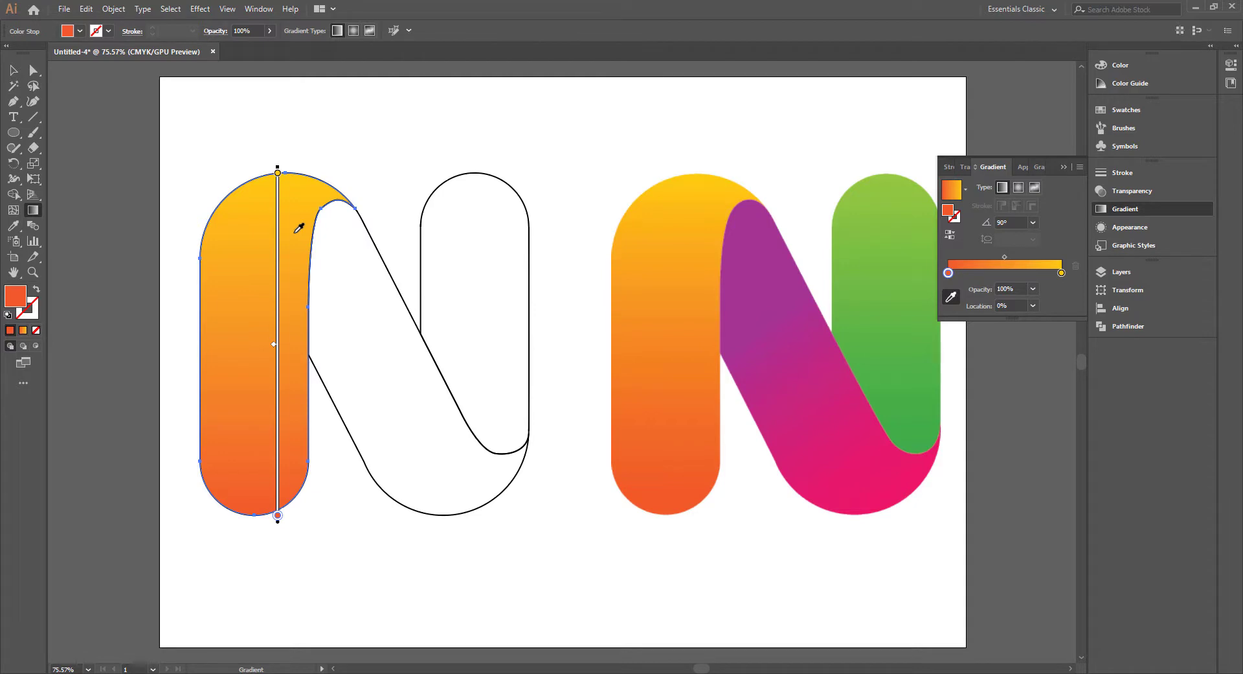
- Re-sample orange from the reference N into the bottom gradient stop
left_click(1036, 222)
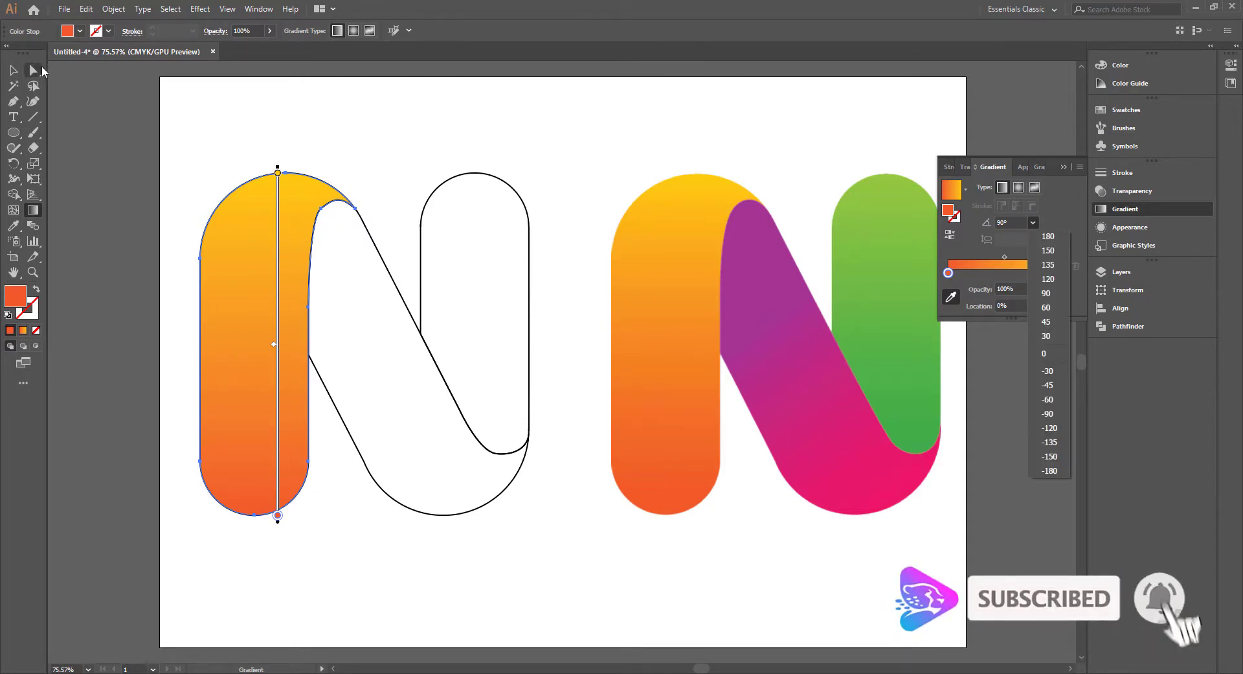
key("i")
left_click(203, 125, "shift")
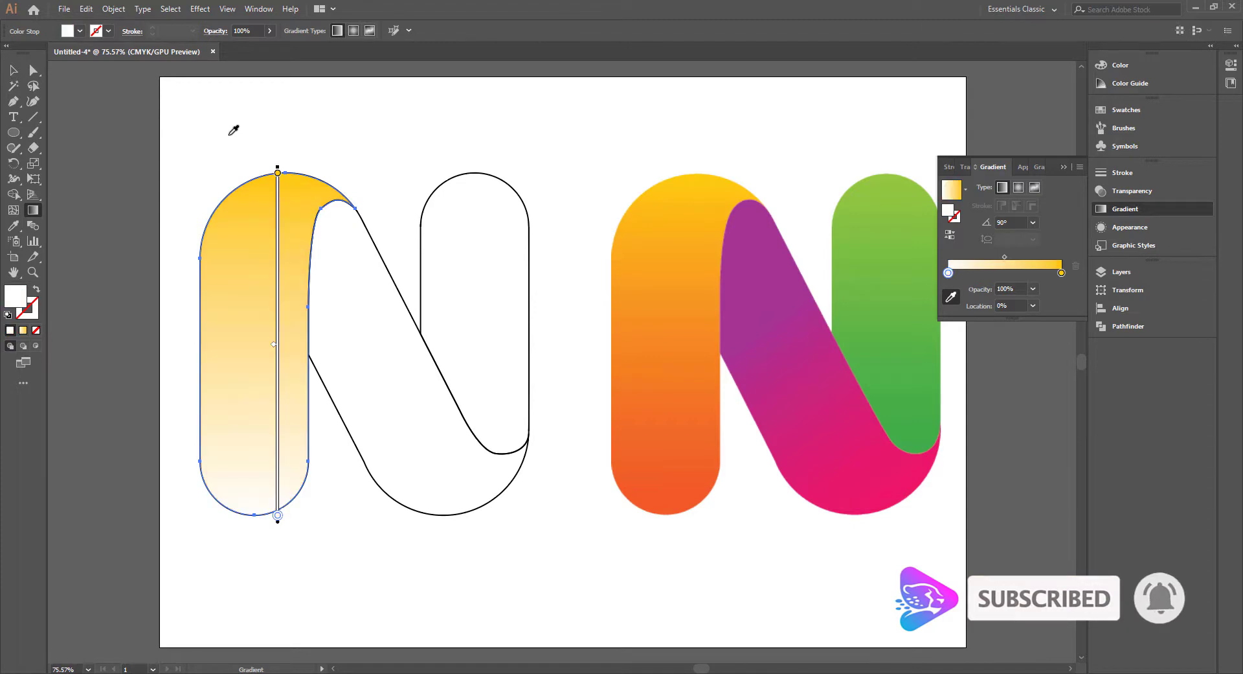
left_click(661, 480, "shift")
- Select the diagonal middle stroke and give it a linear gradient fill
key("v")
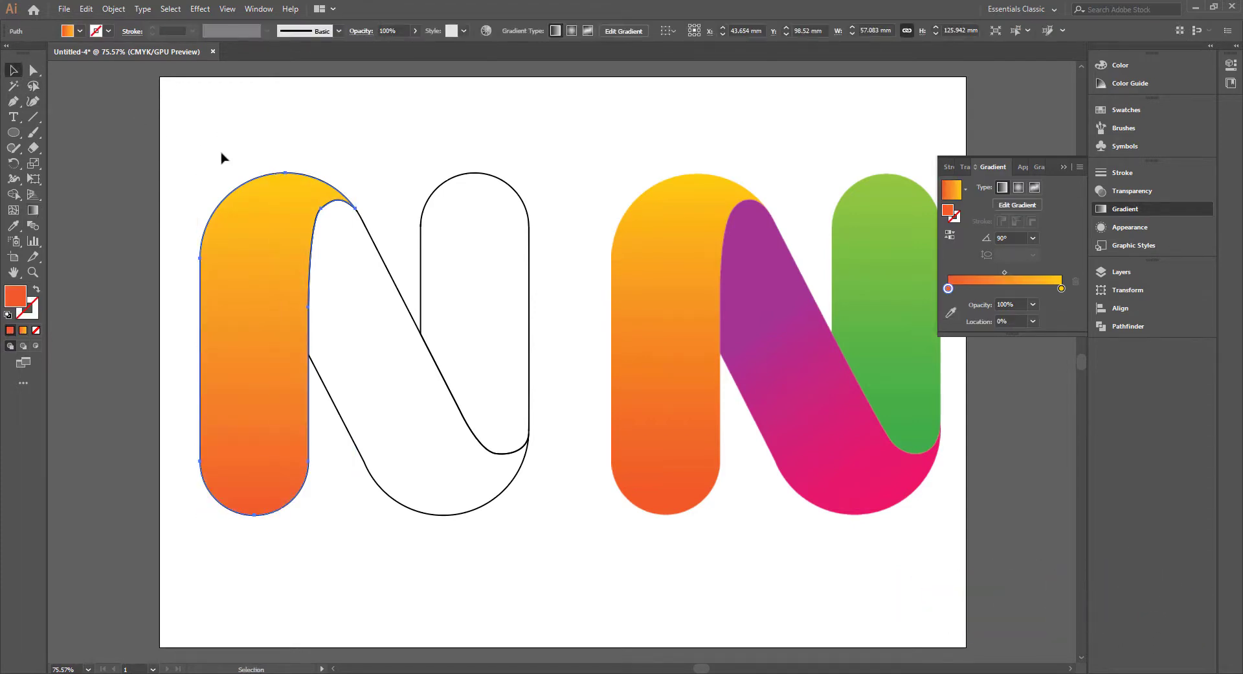
left_click(266, 133)
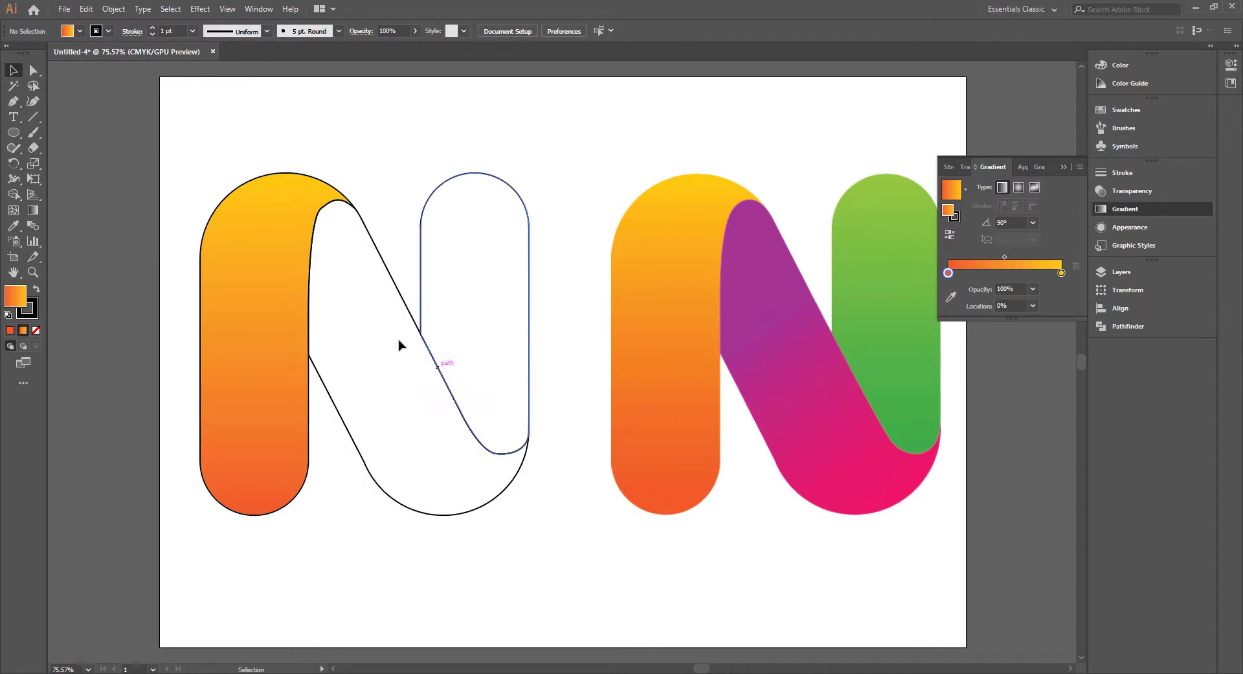
left_click(398, 294)
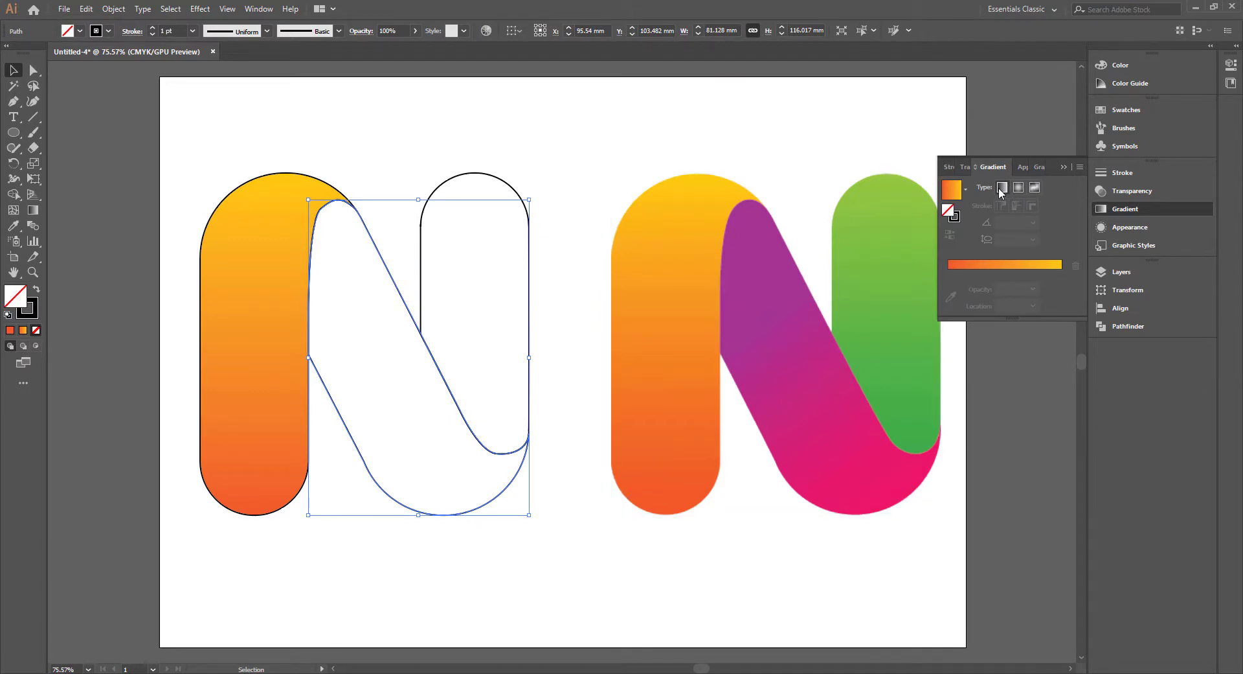
left_click(1117, 208)
left_click(1003, 188)
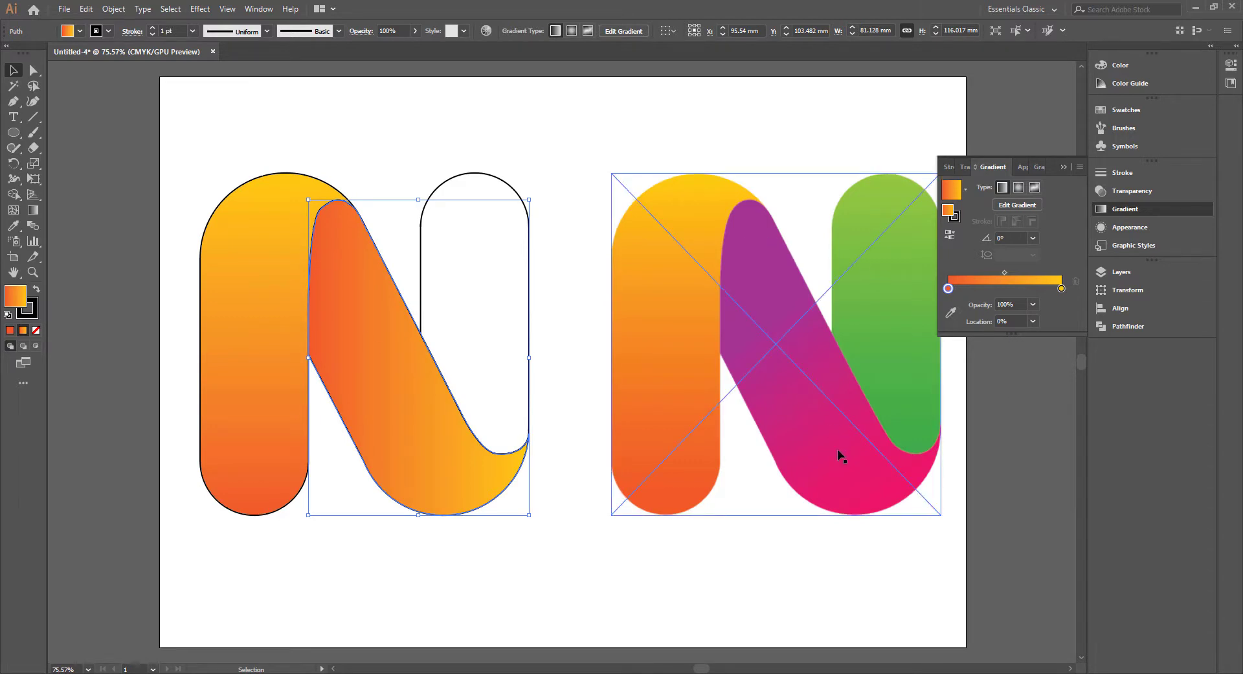
- Sample purple and pink from the reference N into the diagonal's two gradient stops
double_click(948, 289)
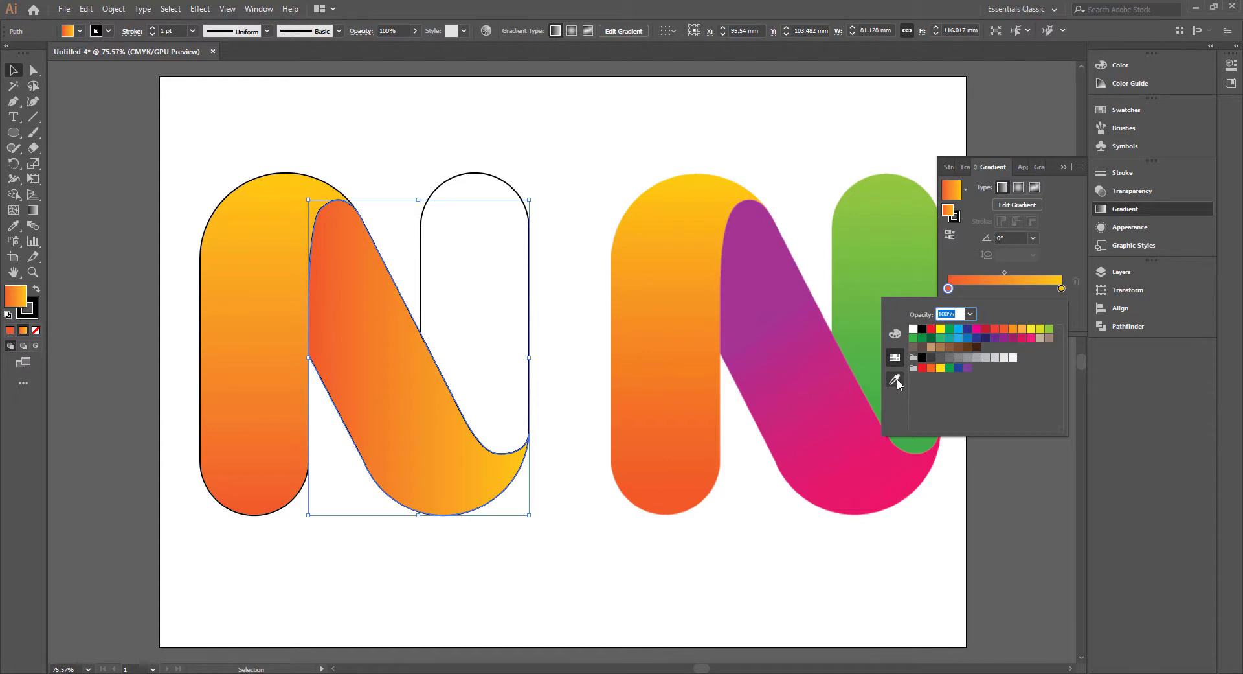
left_click(897, 380)
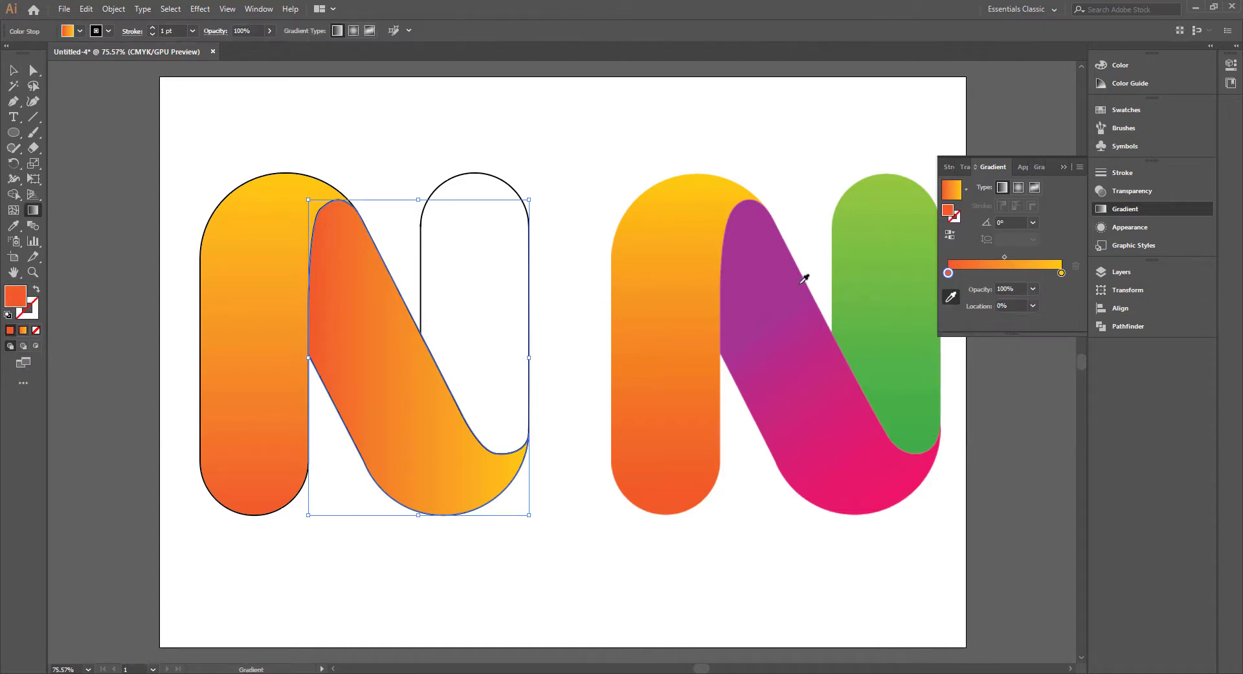
left_click(747, 206)
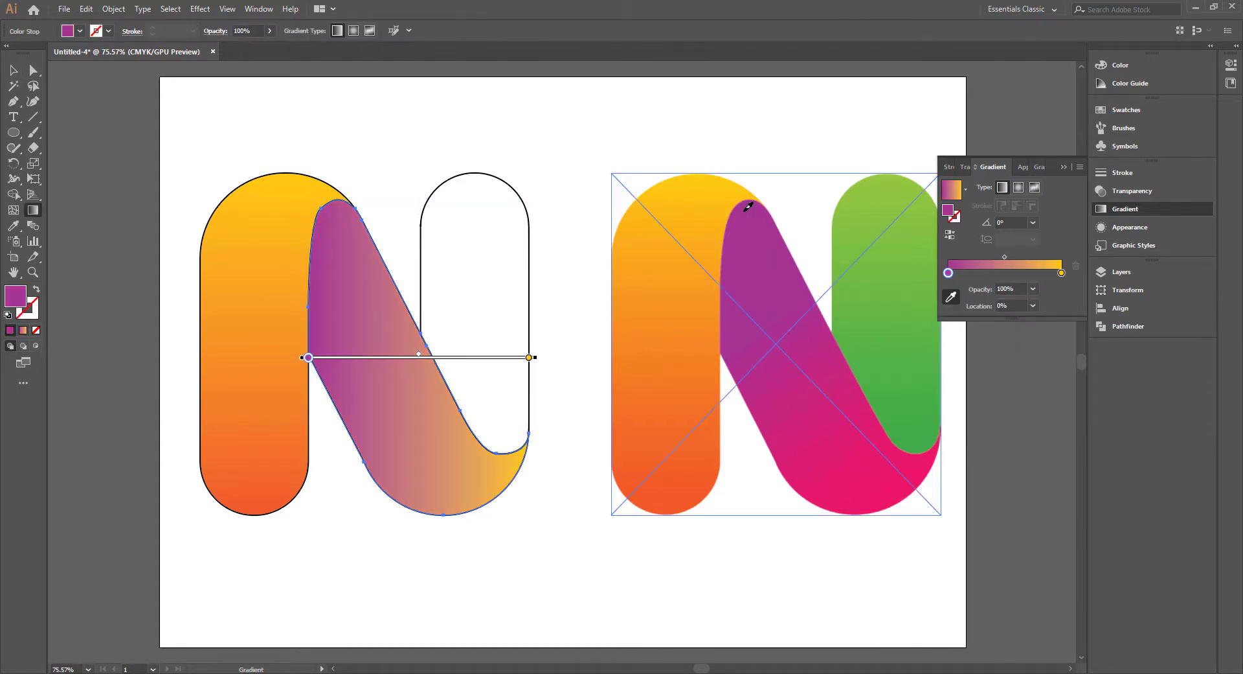
double_click(1061, 272)
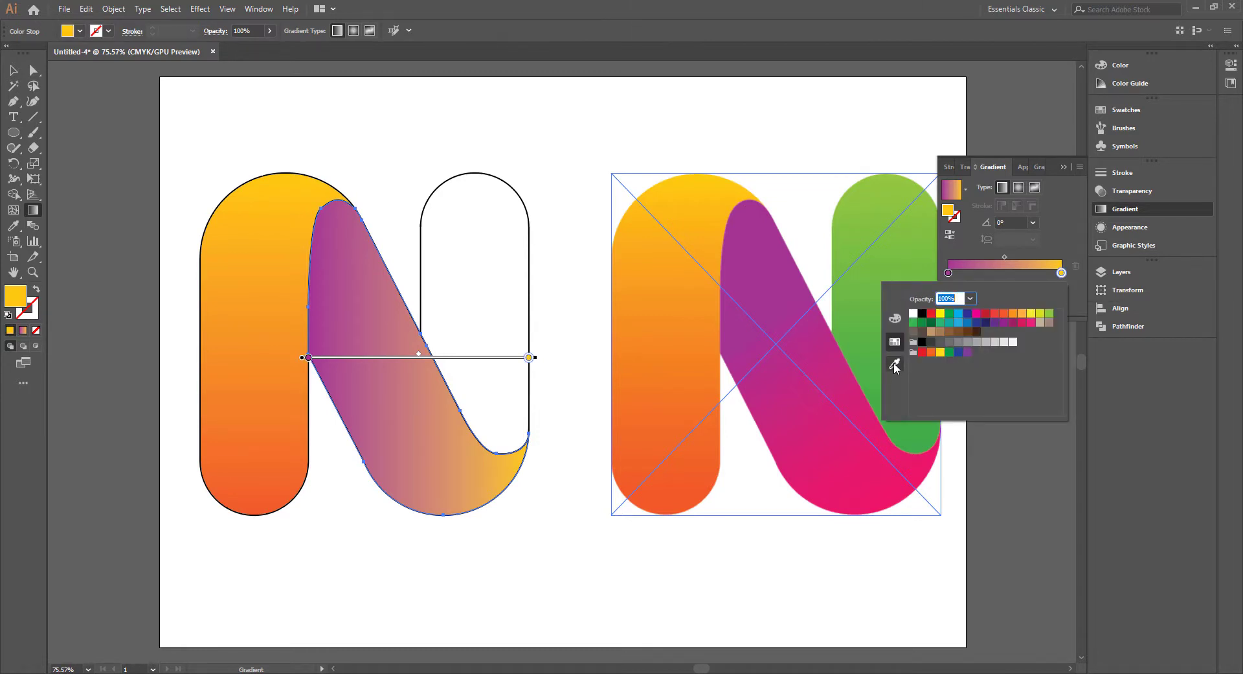
left_click(895, 363)
left_click(885, 495)
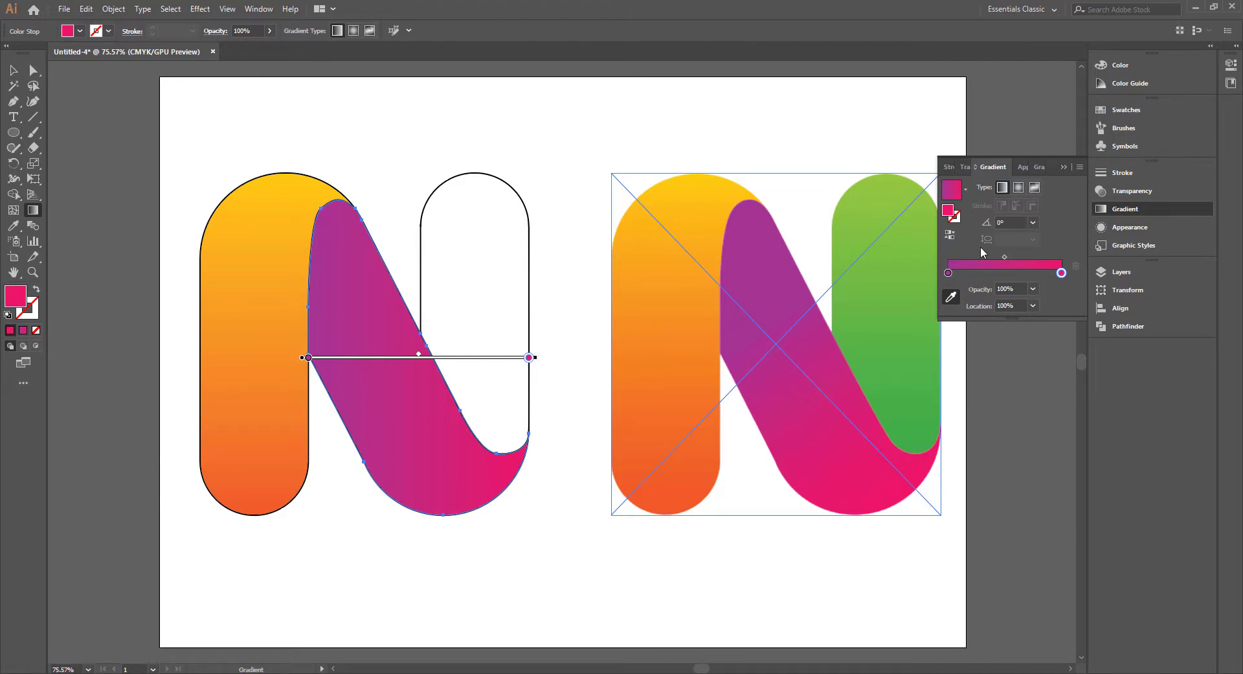
left_click(1034, 222)
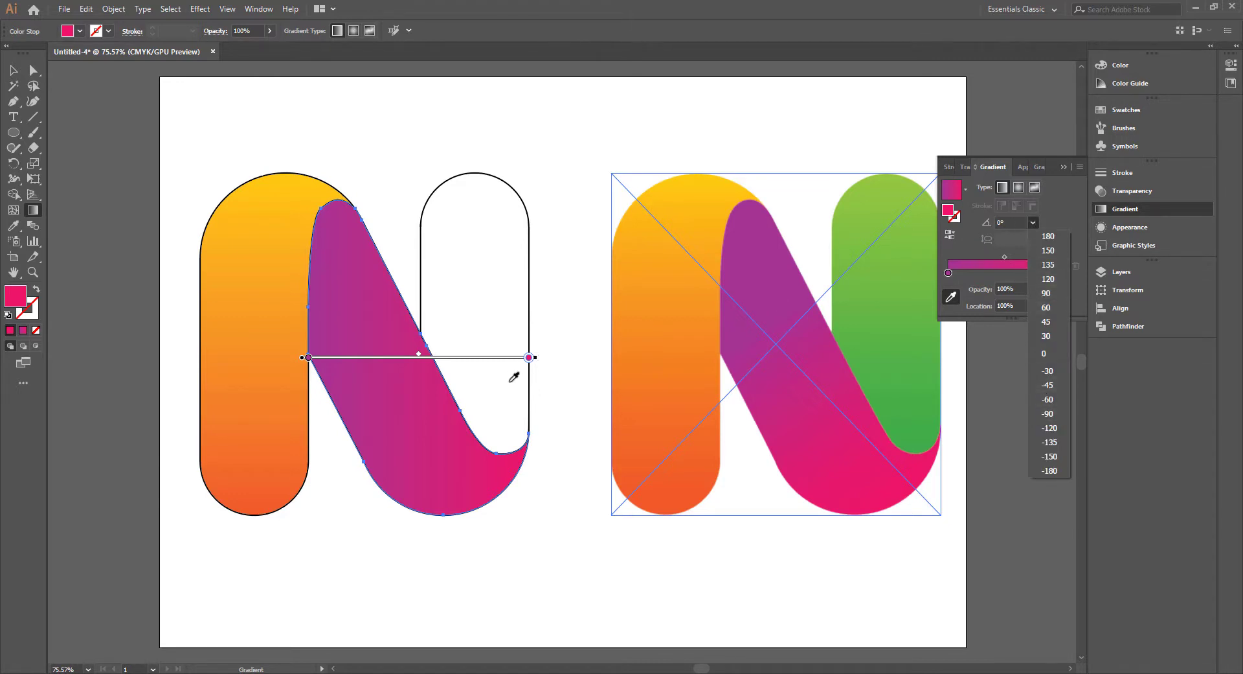
left_click(418, 292)
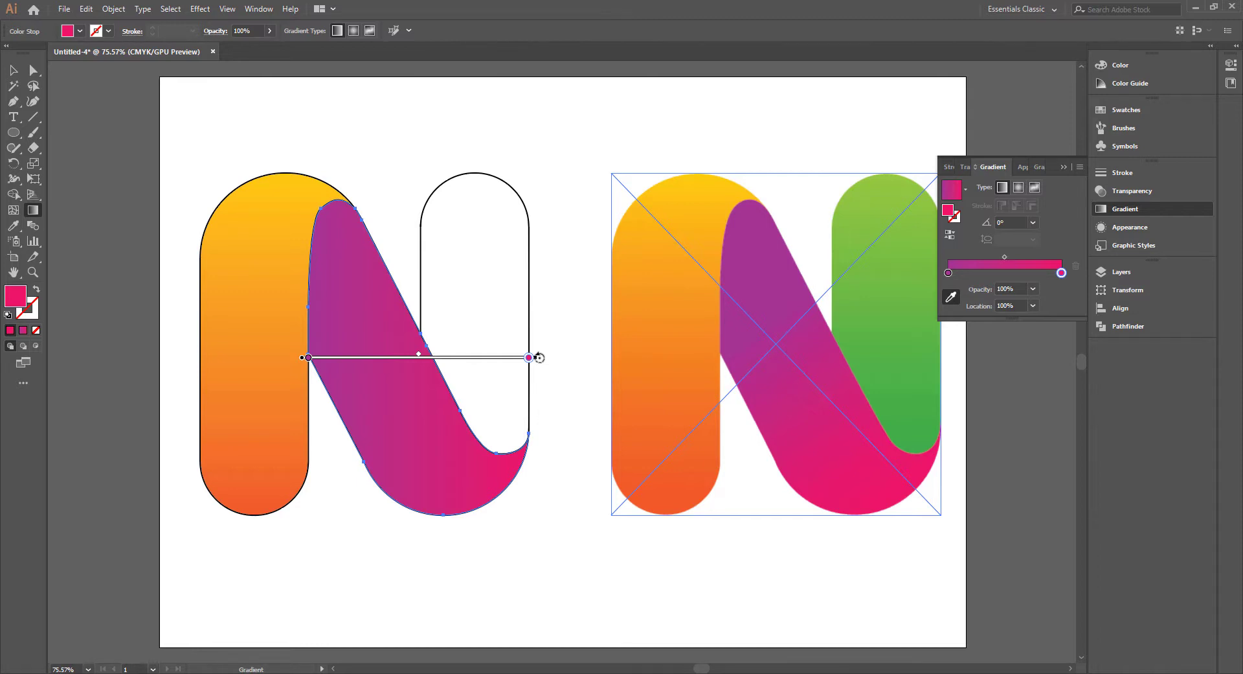
- Drag the gradient along the diagonal stroke so it runs at about -55.1°
mouse_move(540, 357)
left_mouse_down()
mouse_move(508, 507)
mouse_move(434, 544)
mouse_move(437, 532)
left_mouse_up()
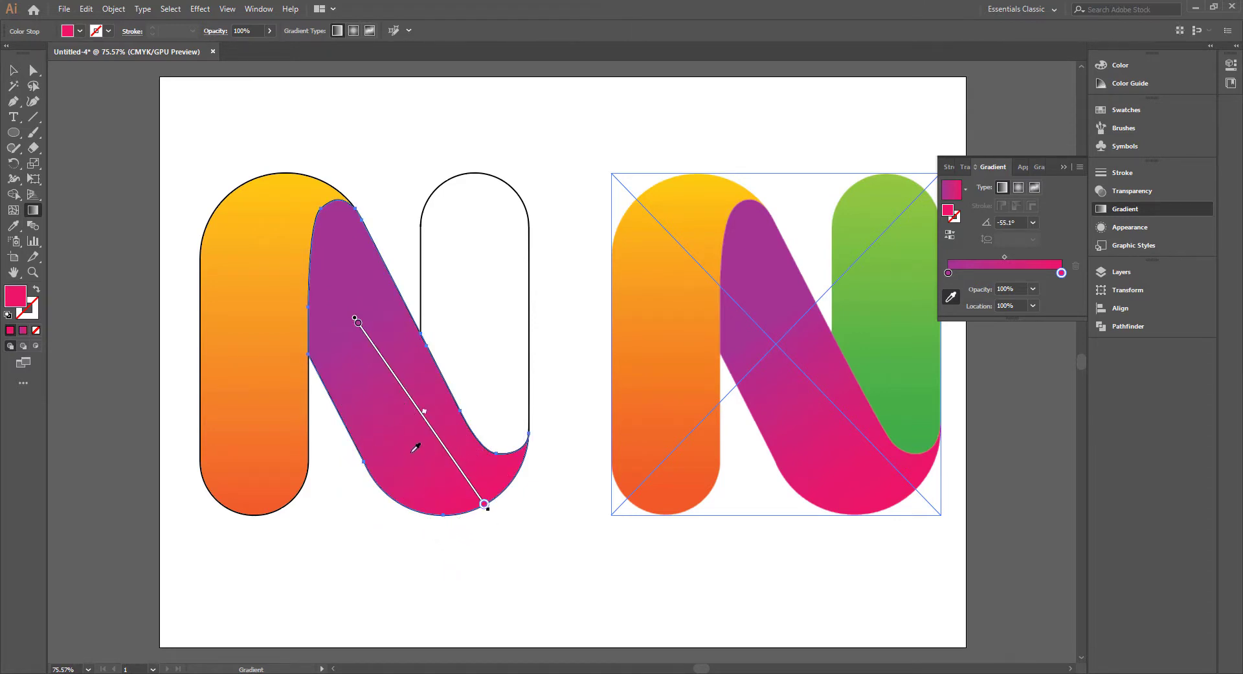
left_click_drag(417, 409, 415, 391)
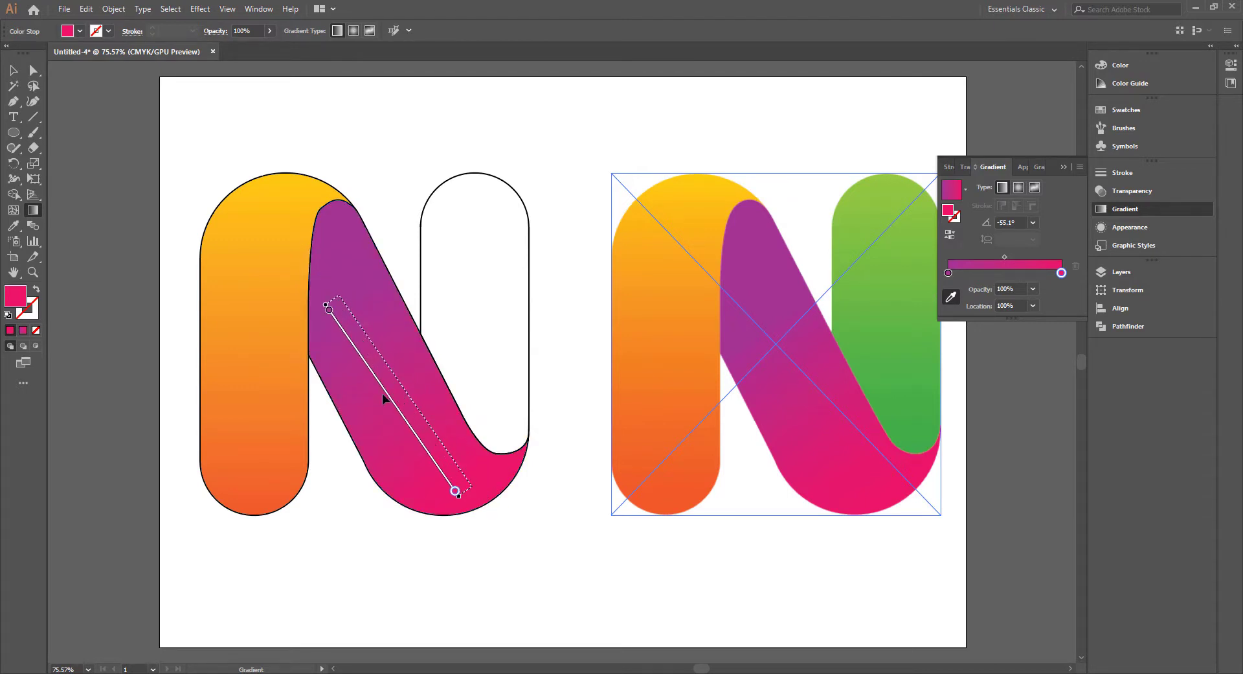
mouse_move(416, 391)
left_mouse_down()
mouse_move(357, 346)
mouse_move(394, 378)
left_mouse_up()
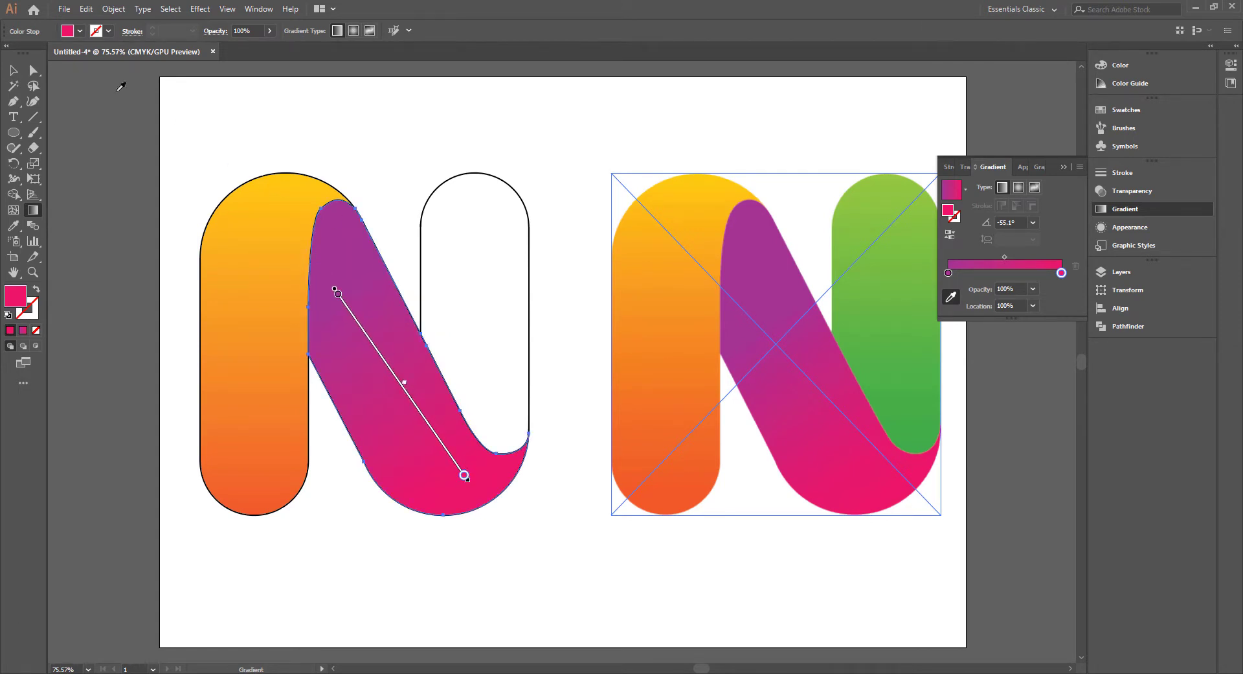
left_click(13, 69)
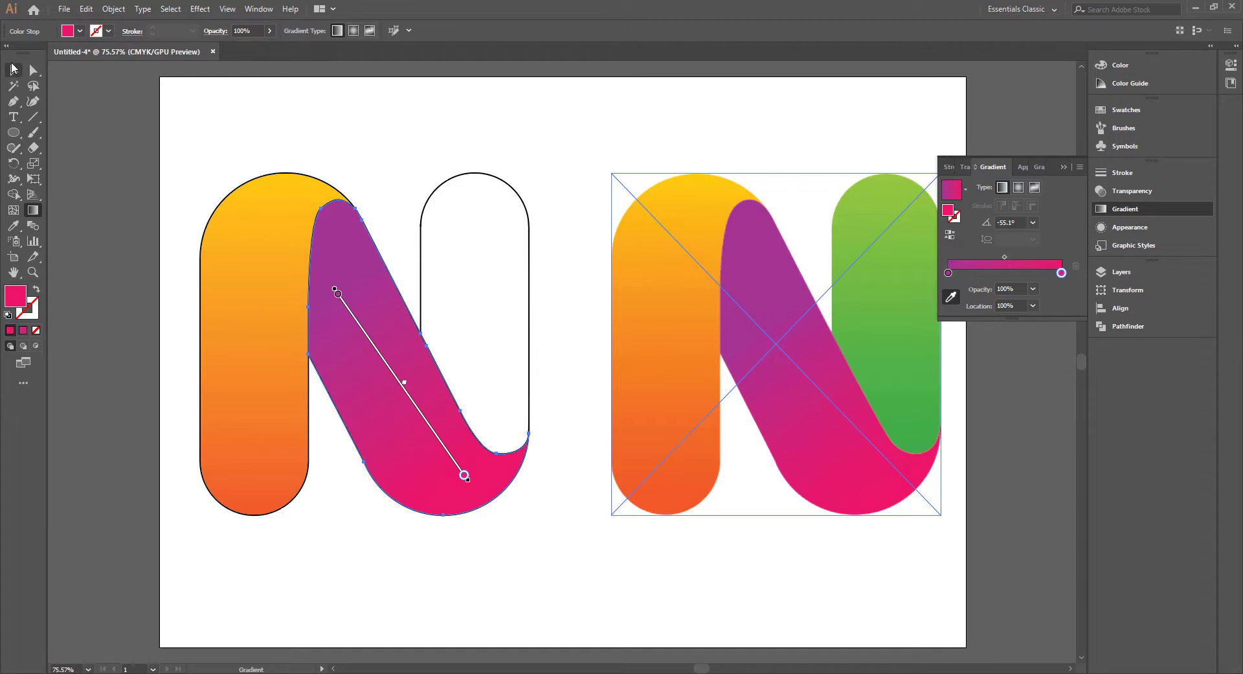
- Select the right rounded stroke and give it a linear gradient fill
left_click(502, 183)
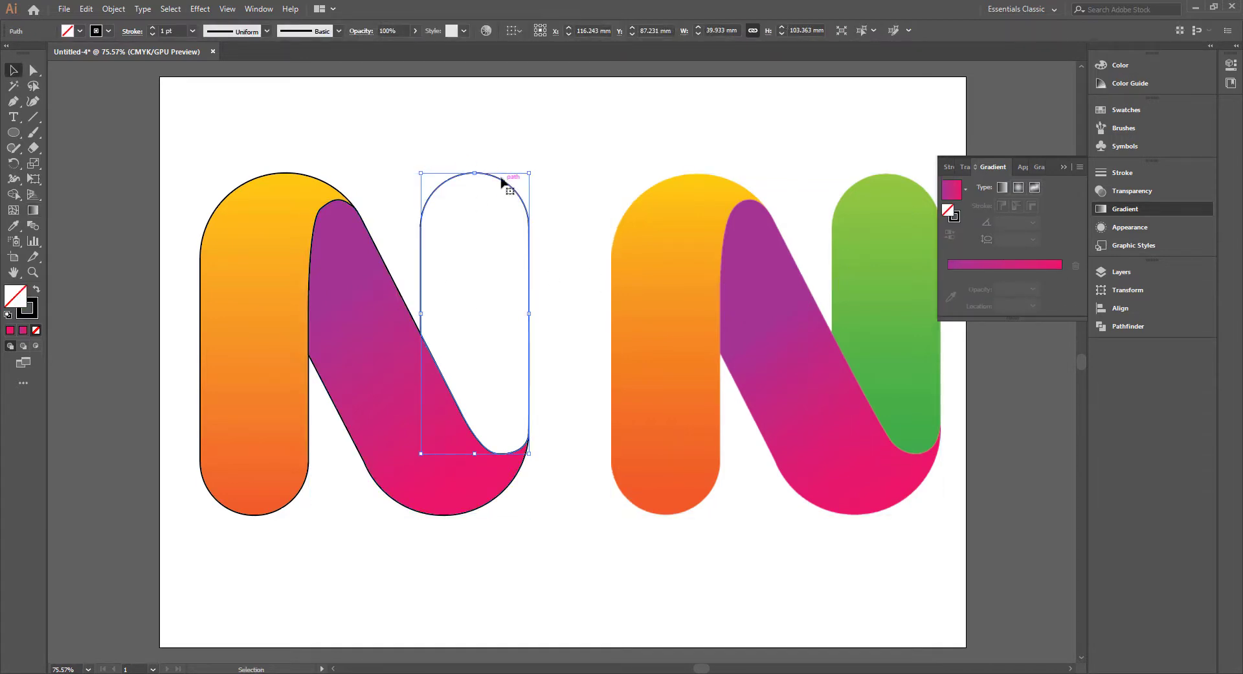
left_click(536, 180)
left_click(505, 181)
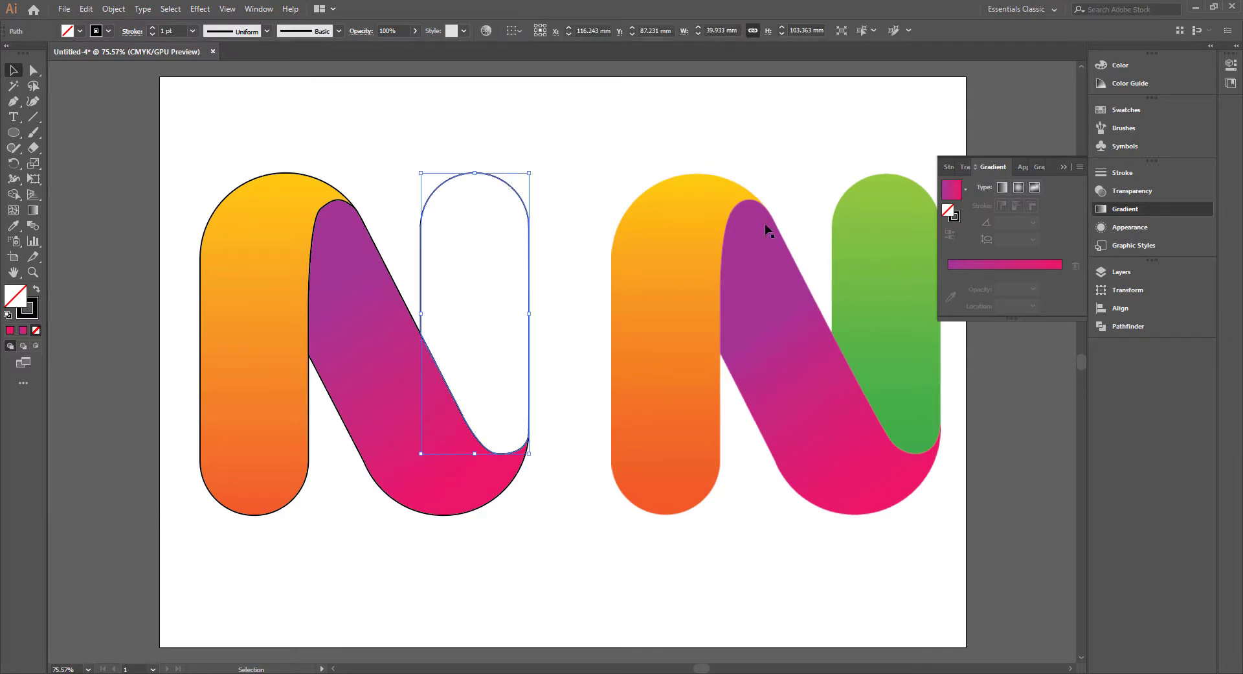
left_click(1114, 210)
left_click(1003, 188)
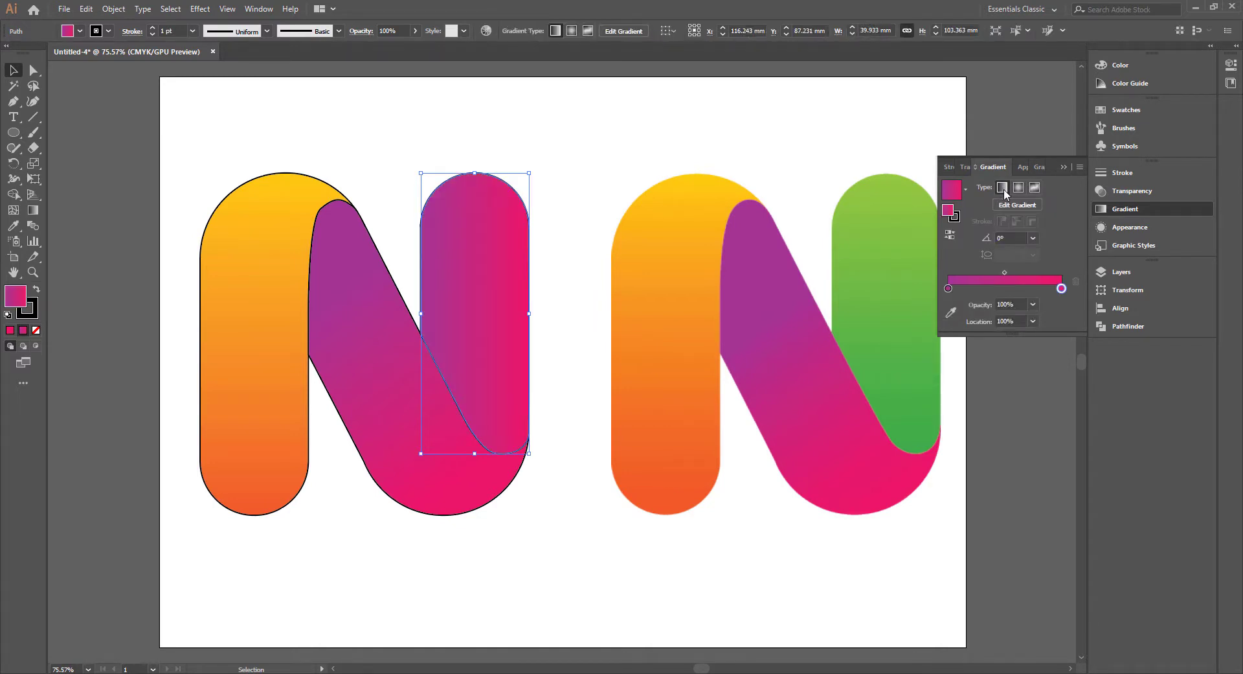
- Sample light green and dark green from the reference N into the two stops
double_click(949, 288)
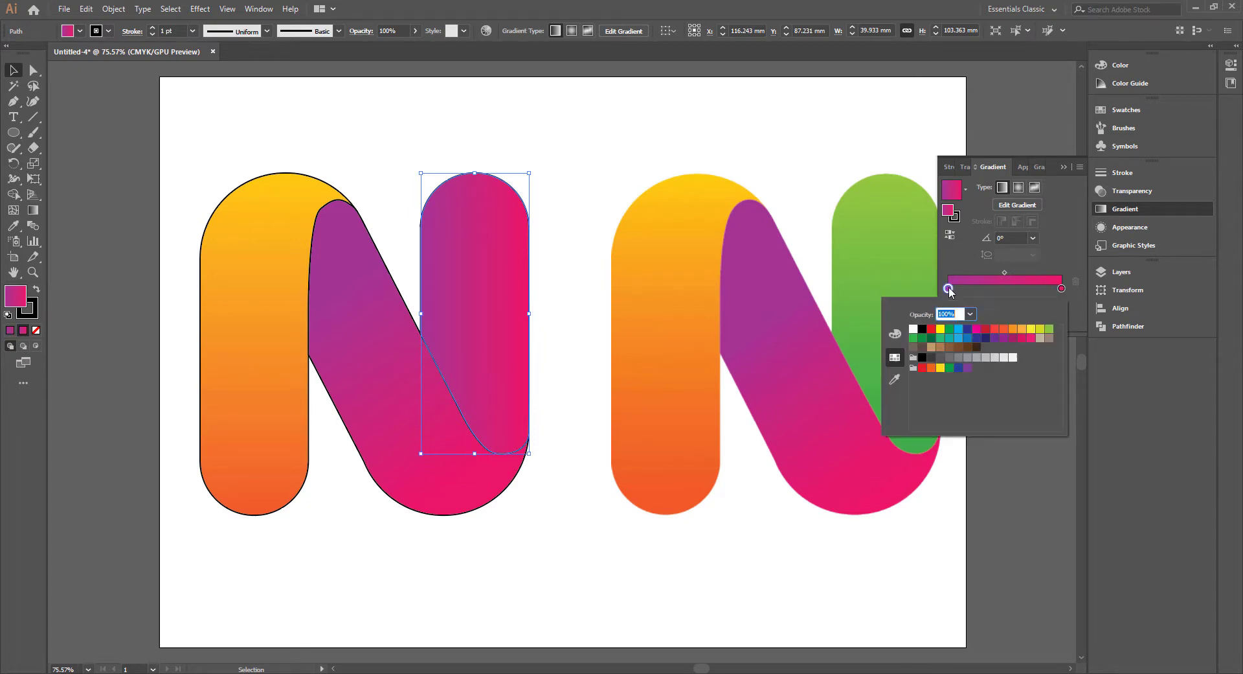
left_click(895, 379)
left_click(892, 173)
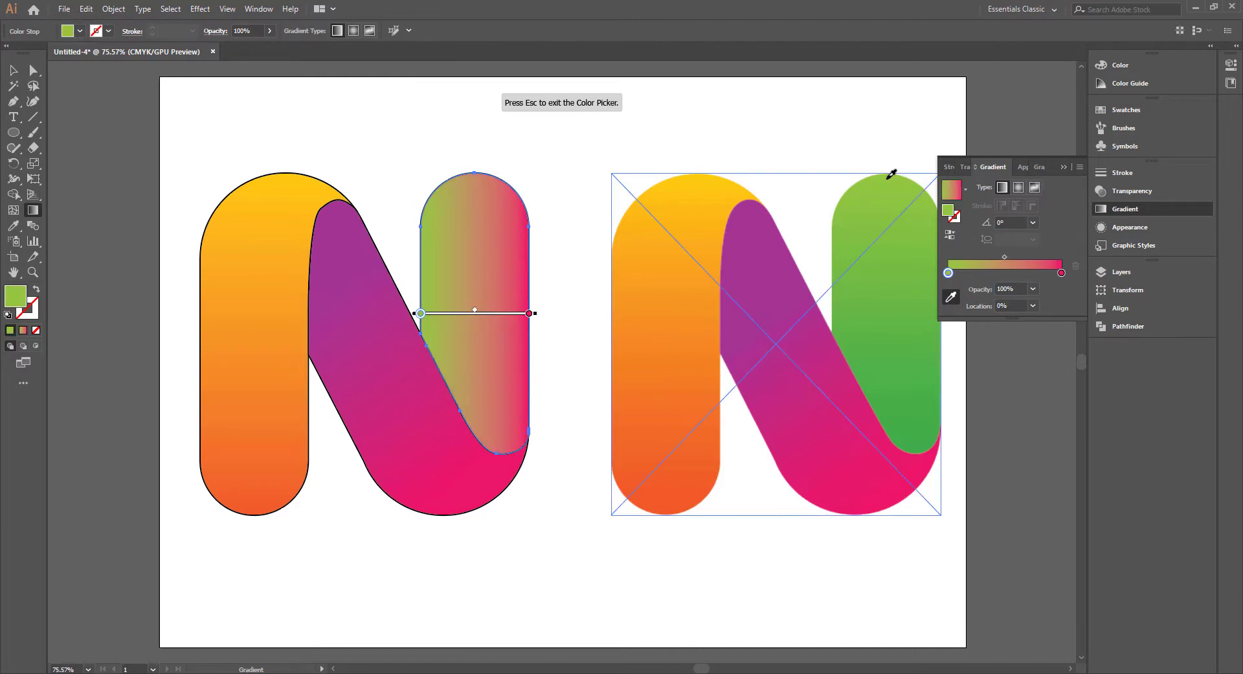
left_click(1062, 273)
double_click(1062, 273)
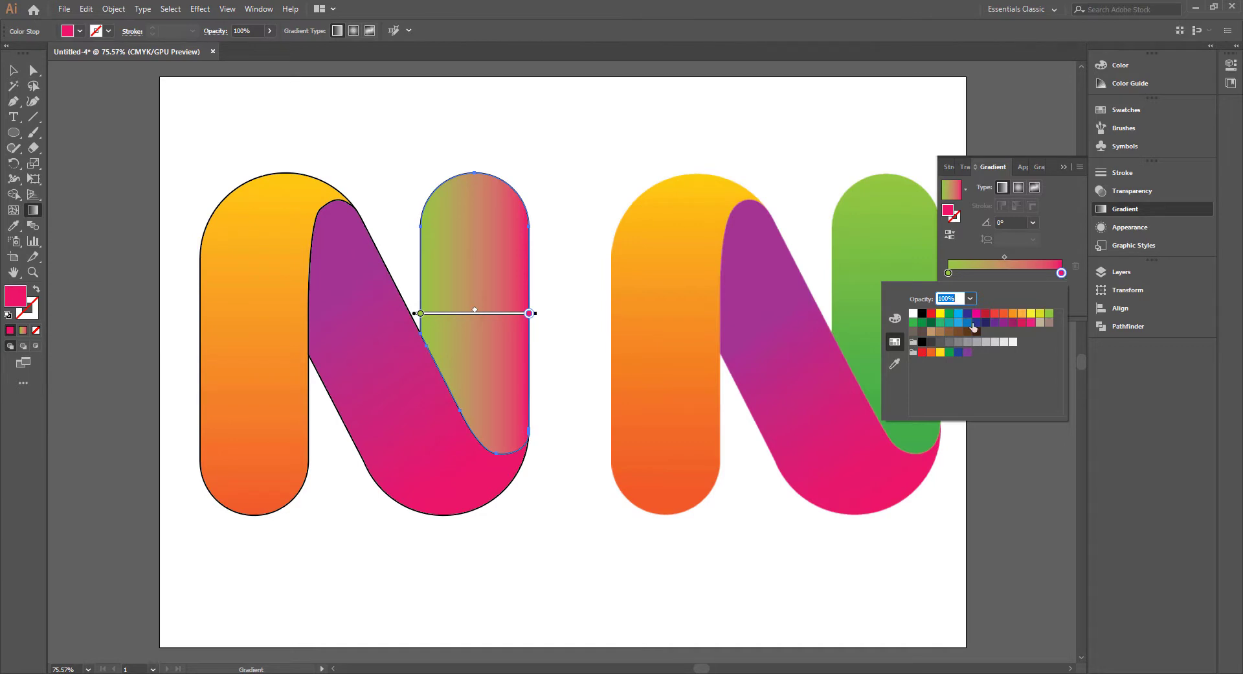
left_click(895, 364)
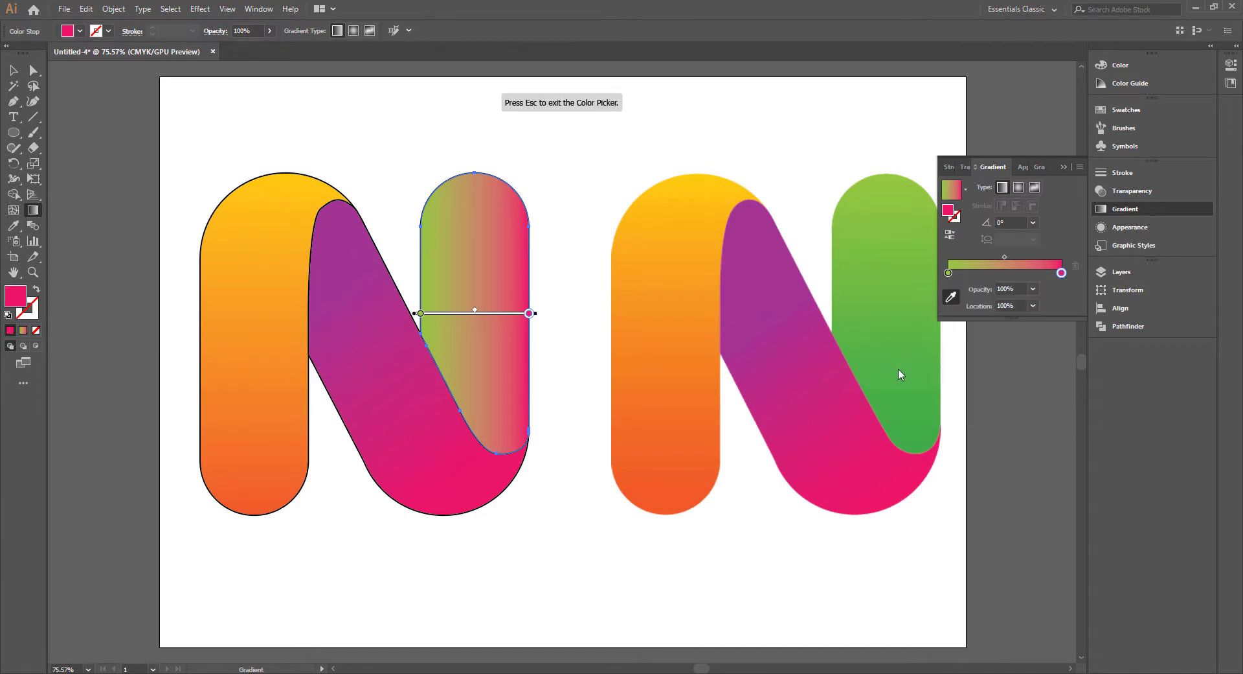
left_click(912, 430)
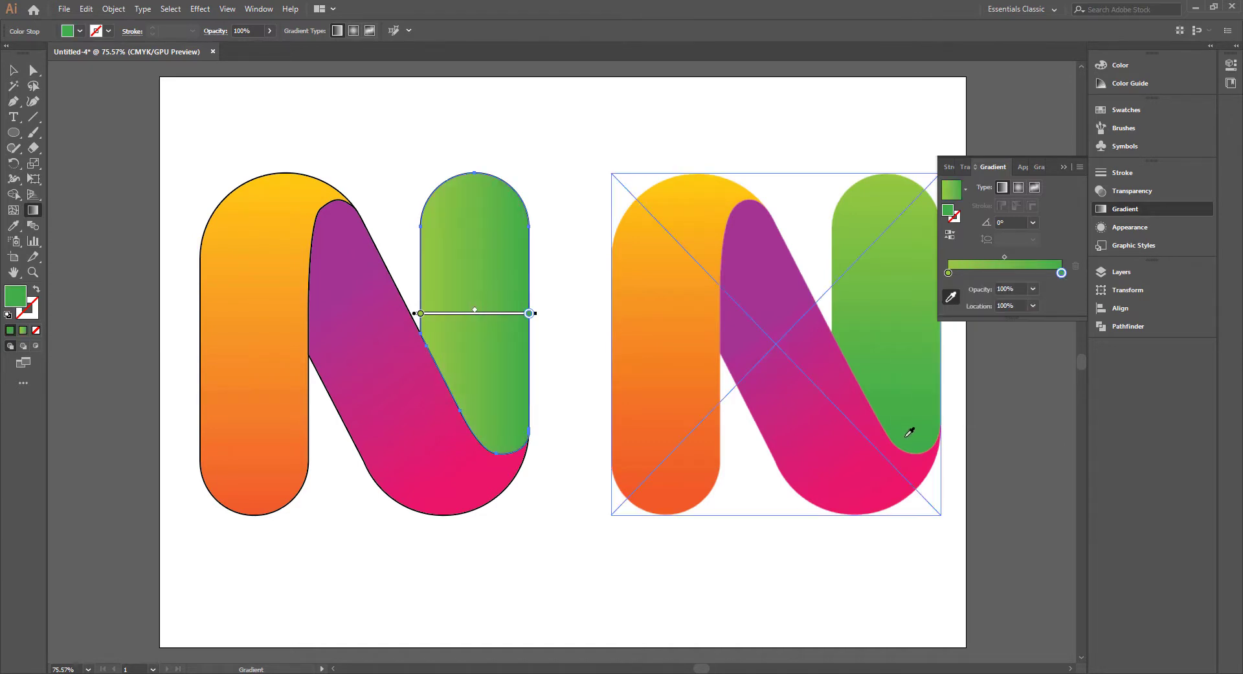
- Set the green gradient to 90°, reverse it, and undo the stray white stop
left_click(1033, 223)
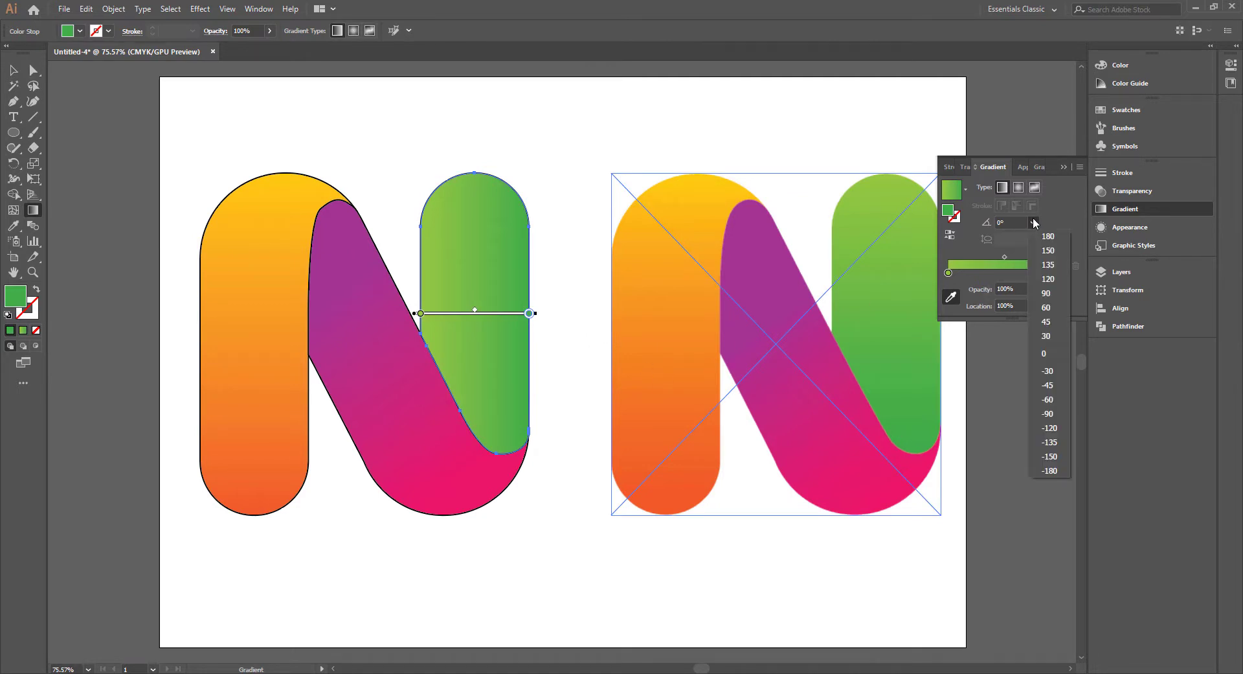
left_click(1051, 293)
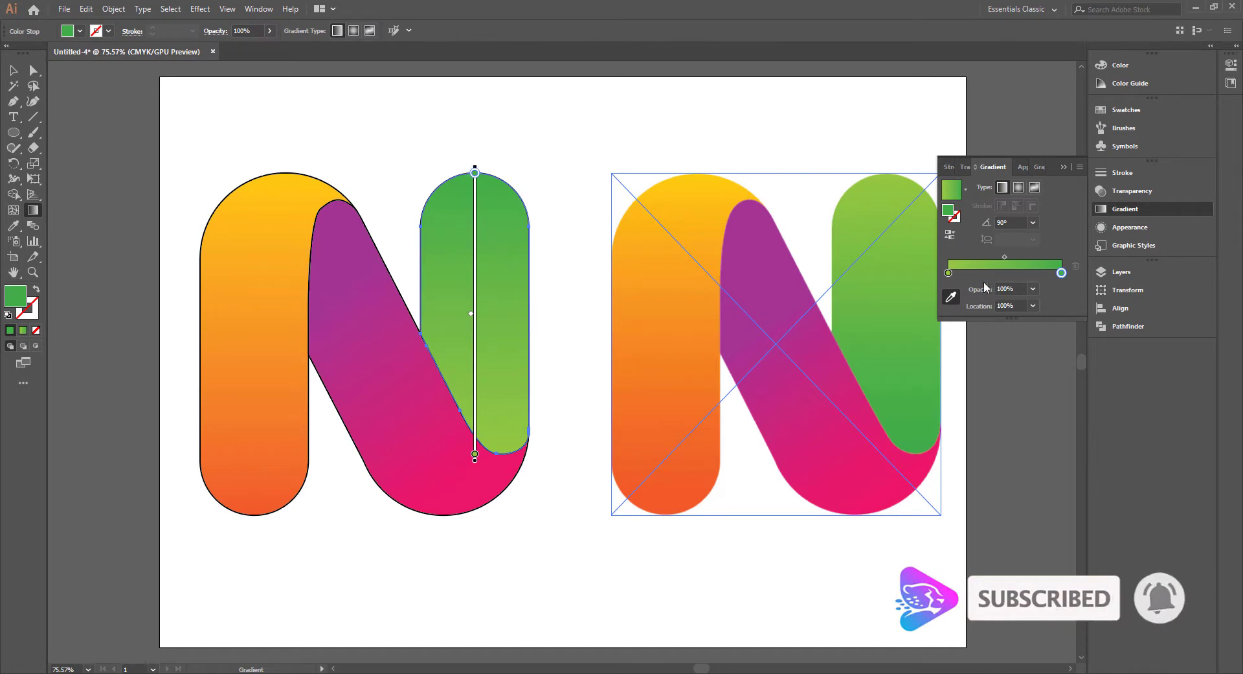
left_click(950, 234)
left_click(1033, 222)
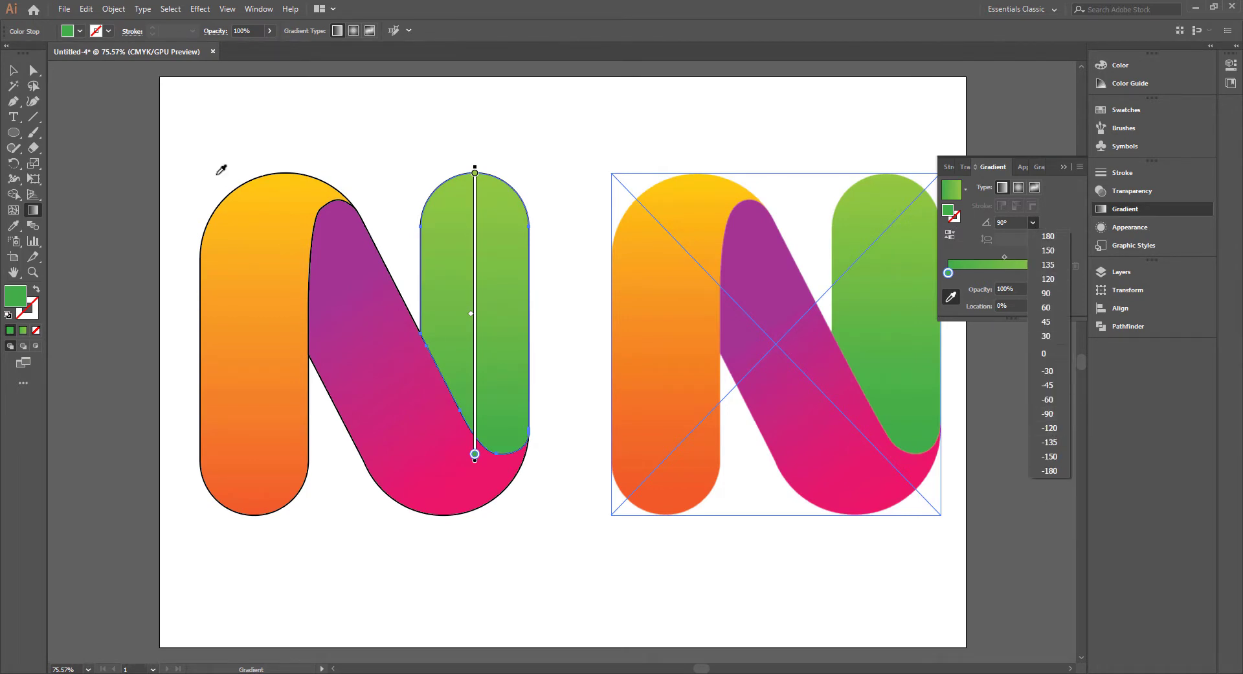
left_click(351, 128, "shift")
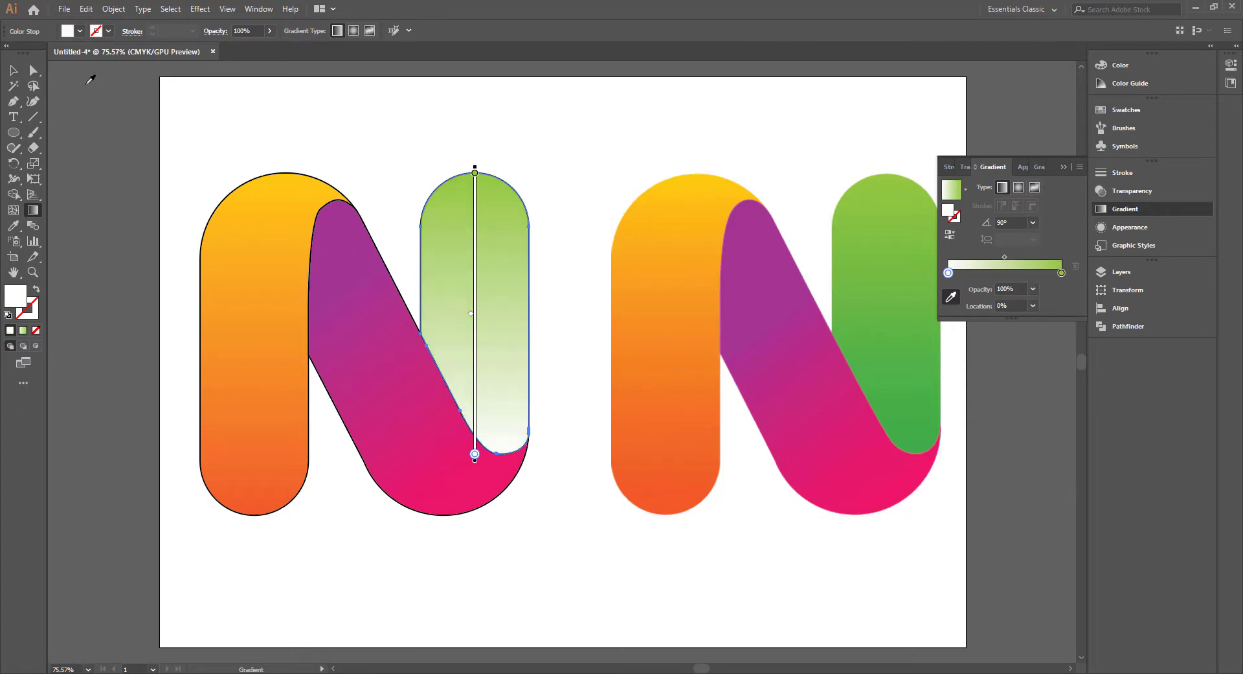
key("ctrl+z")
left_click(13, 70)
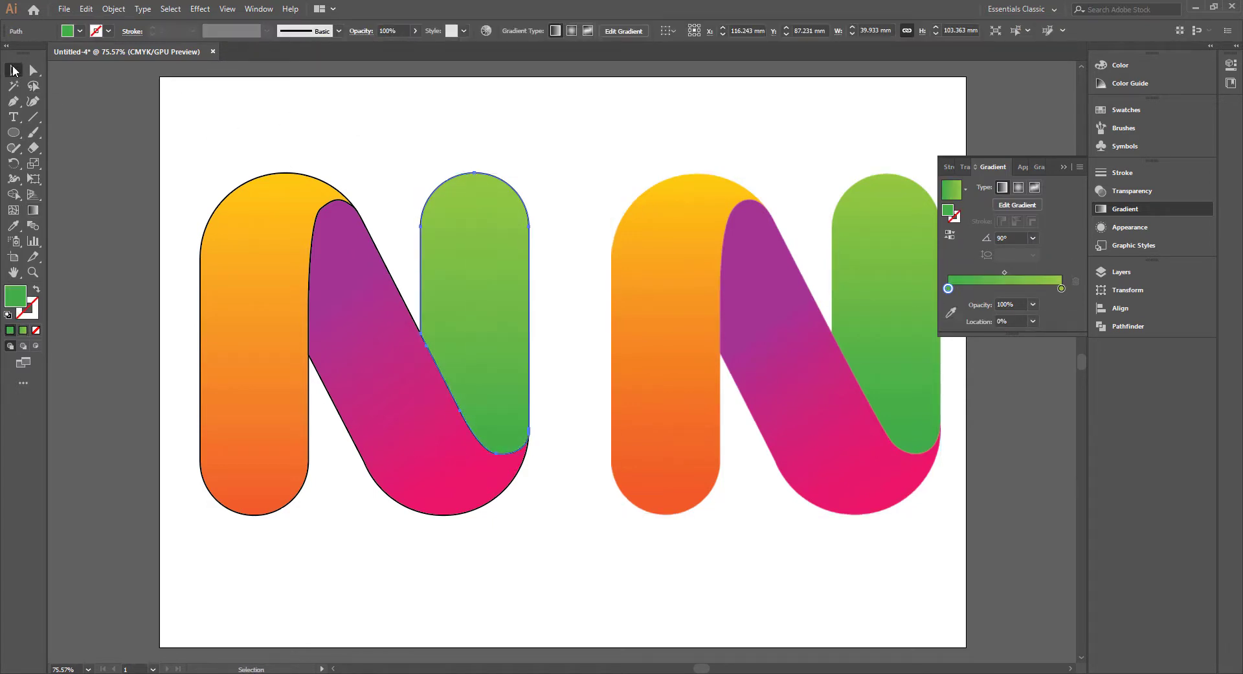
- Select all three strokes of the left N and move them up and right
left_click(227, 134)
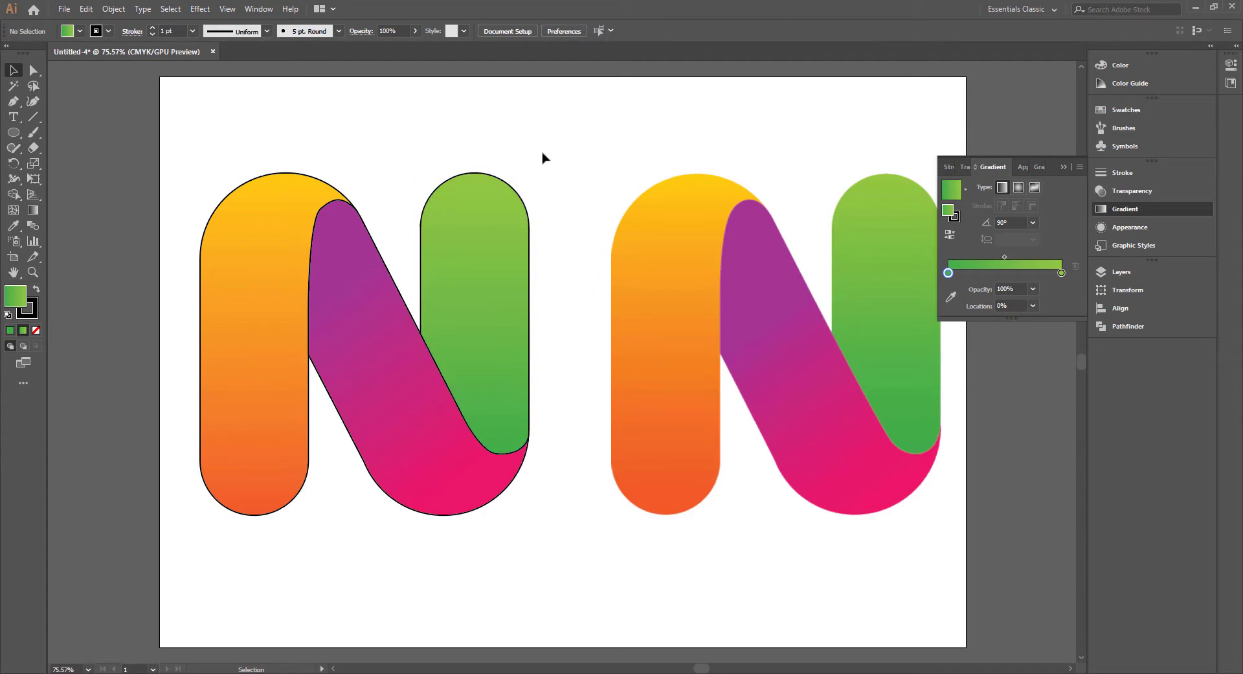
left_click_drag(555, 150, 175, 547)
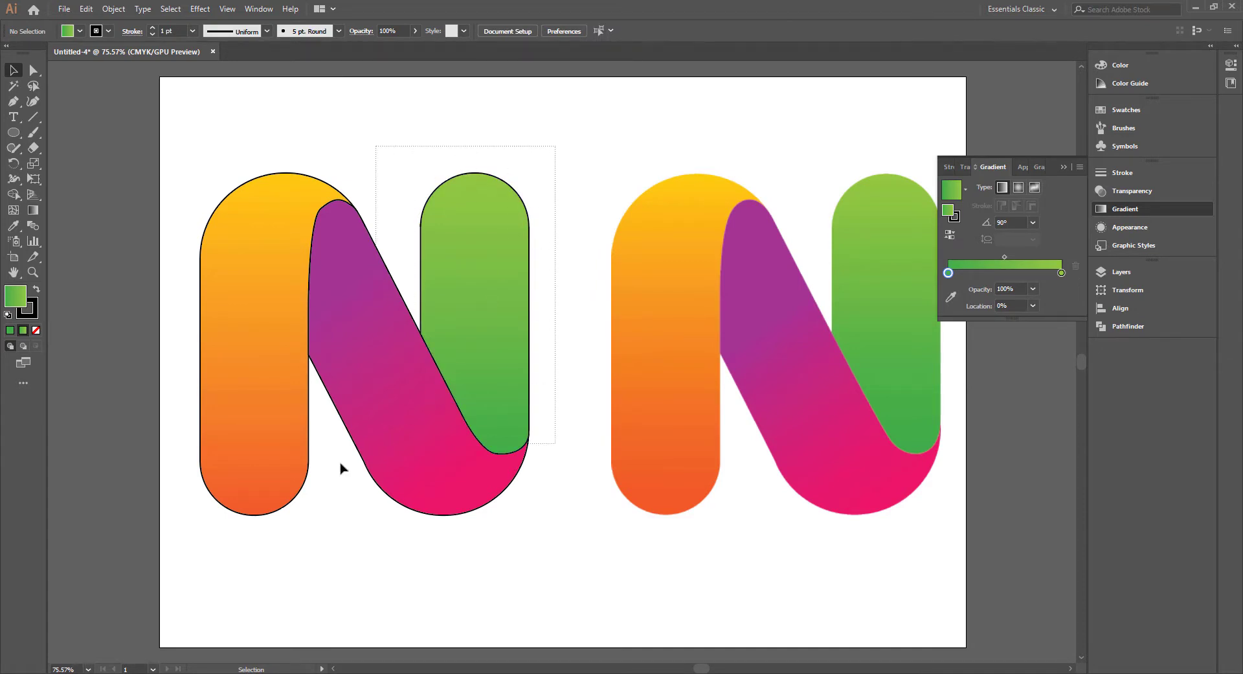
left_click_drag(248, 399, 285, 373)
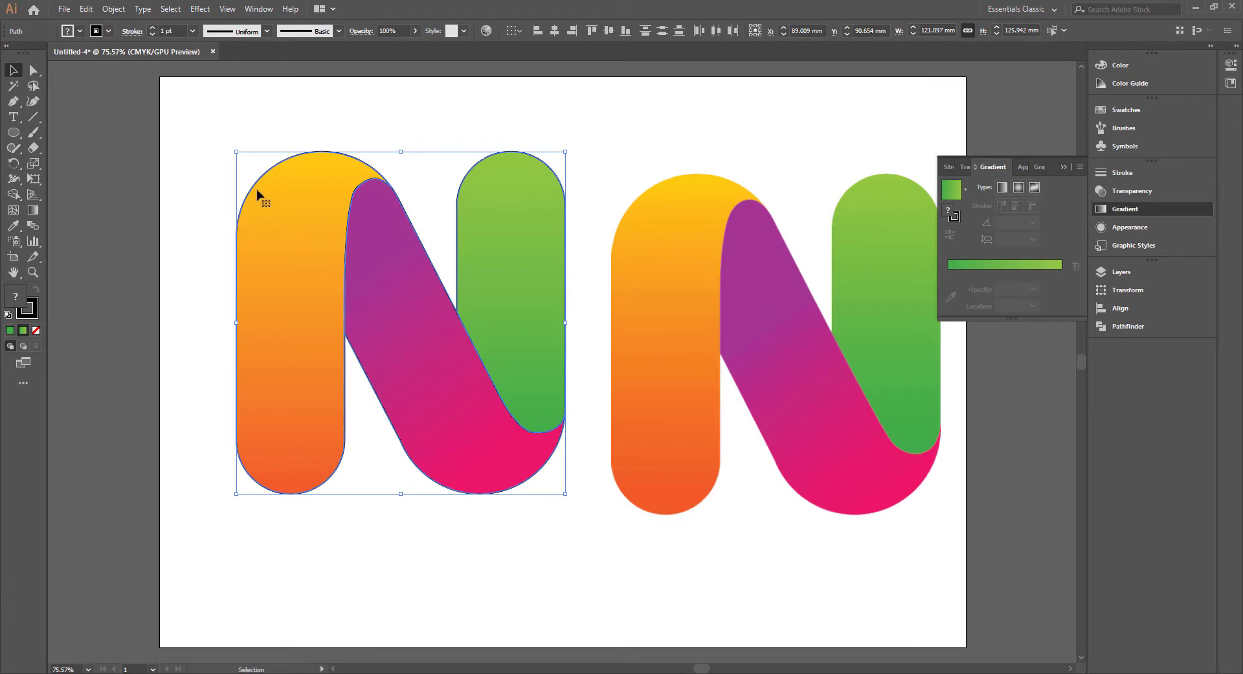
- Set the N's stroke to None, removing the black outline
left_click(109, 31)
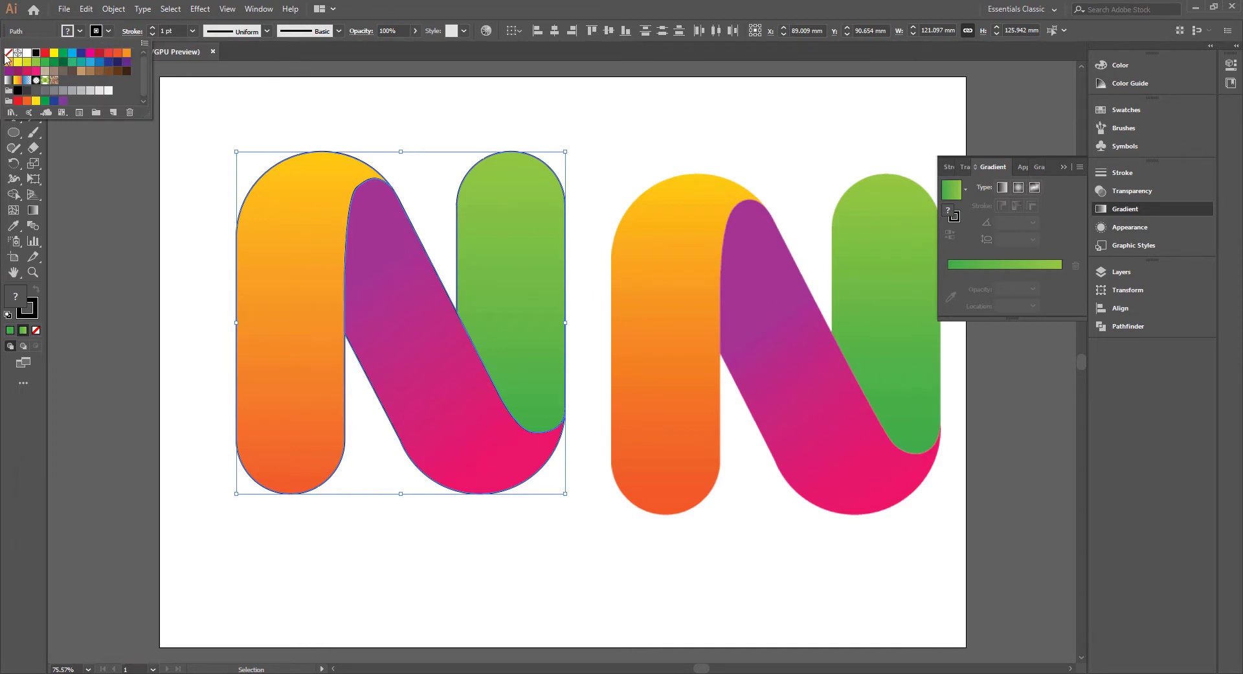
left_click(10, 55)
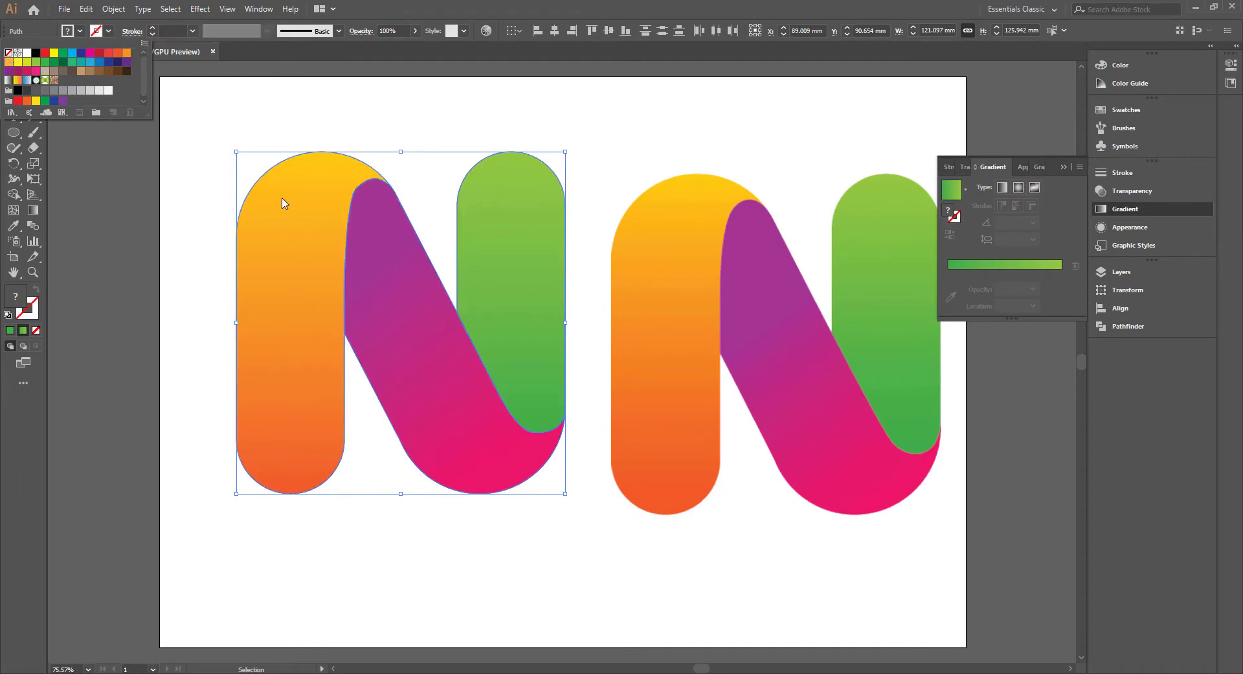
left_click(481, 141)
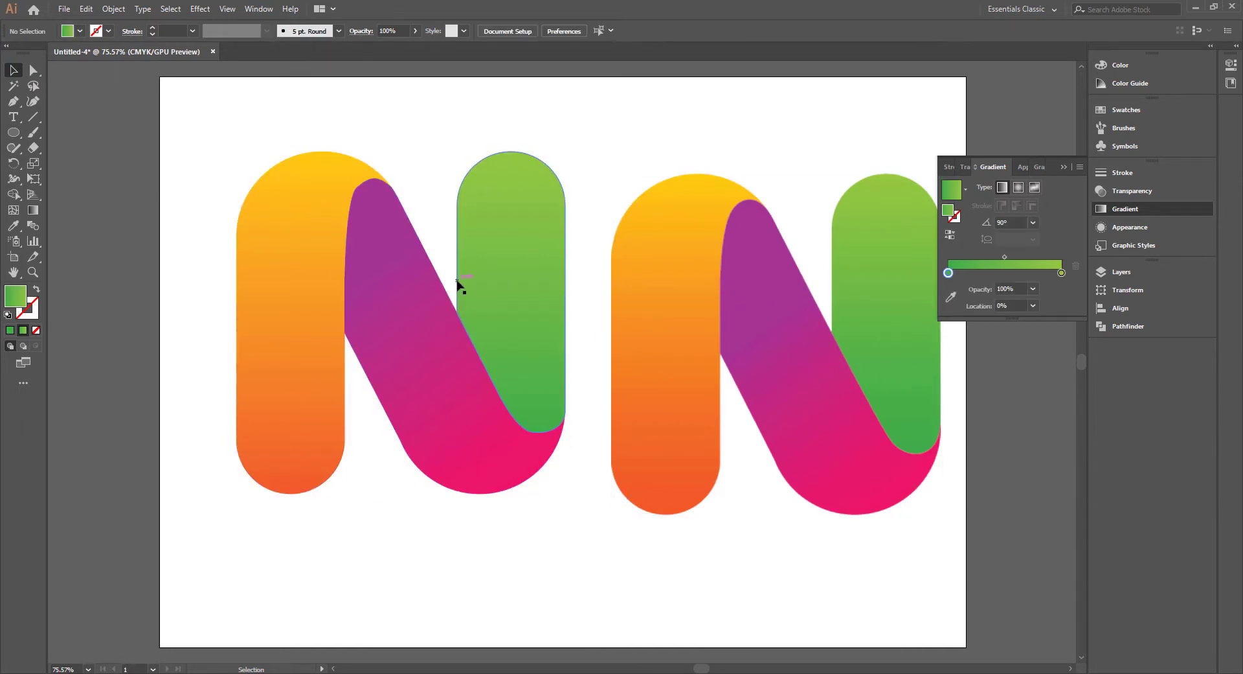
- Nudge the gradient N aside, then delete the reference N image
left_click(685, 490)
mouse_move(303, 296)
left_mouse_down()
mouse_move(294, 347)
mouse_move(303, 309)
left_mouse_up()
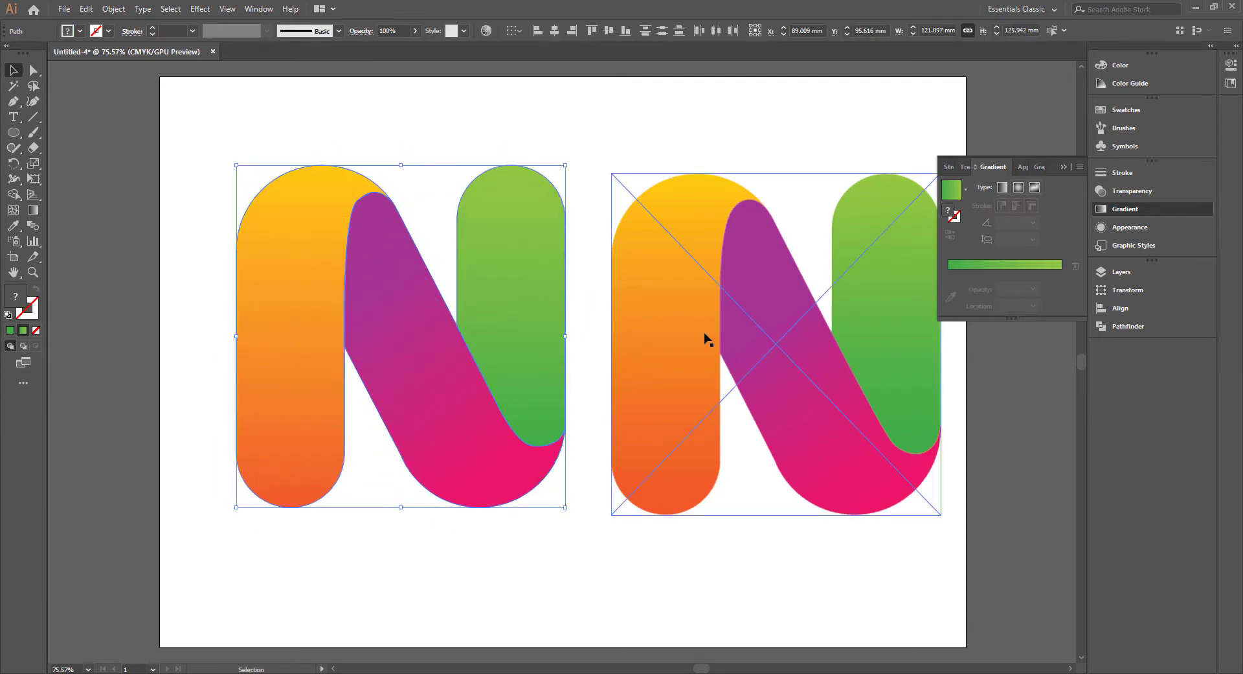
mouse_move(699, 340)
left_mouse_down()
mouse_move(699, 311)
mouse_move(697, 333)
left_mouse_up()
key("Delete")
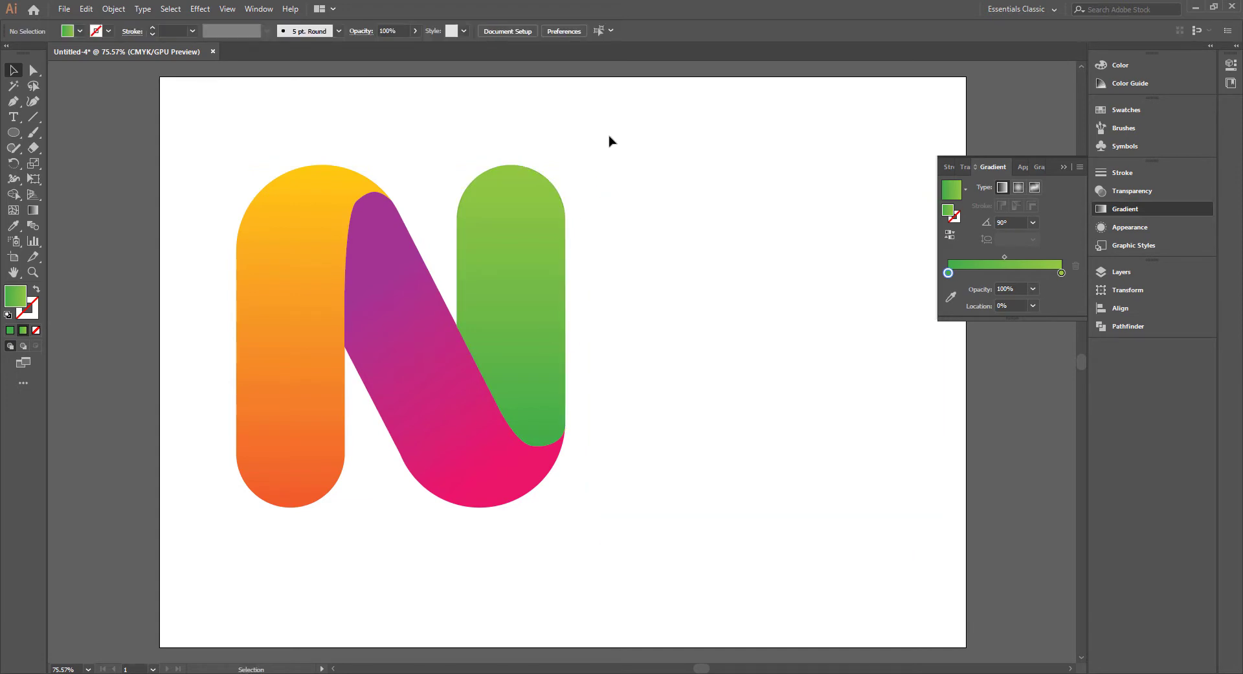
- Move the whole gradient N to the artboard centre and collapse the Gradient panel
left_click_drag(611, 138, 208, 507)
left_click_drag(314, 285, 427, 277)
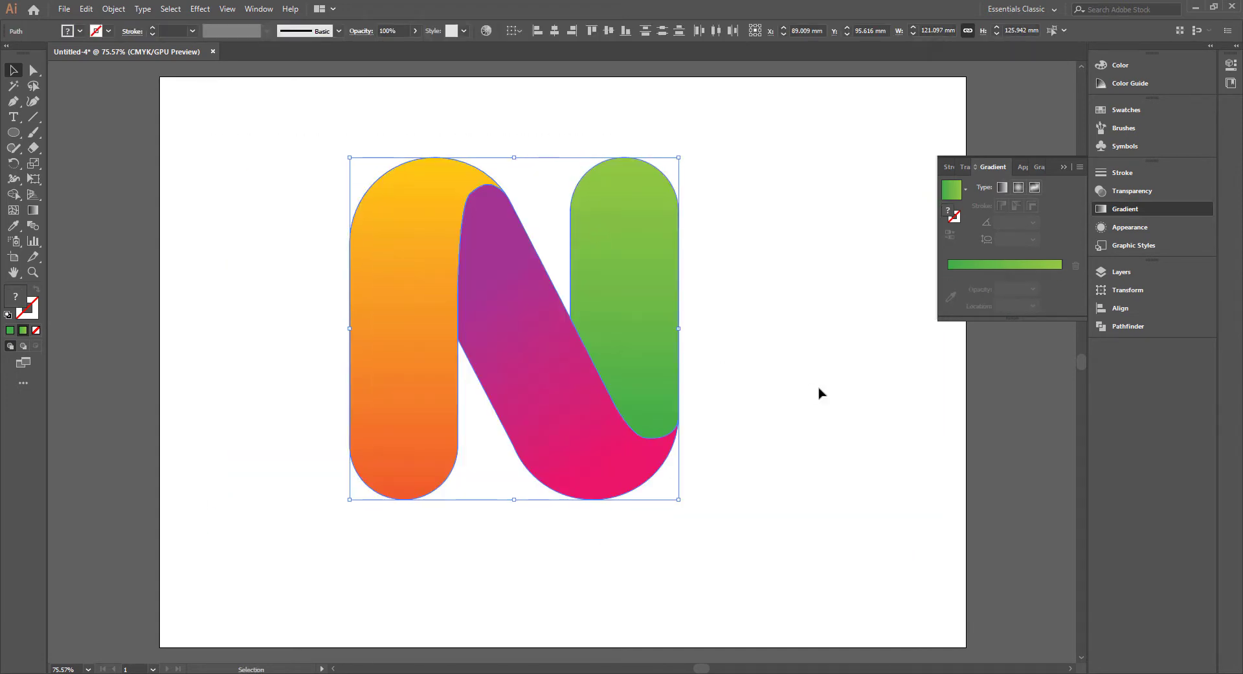
left_click(768, 172)
left_click_drag(258, 480, 174, 586)
left_click(791, 194)
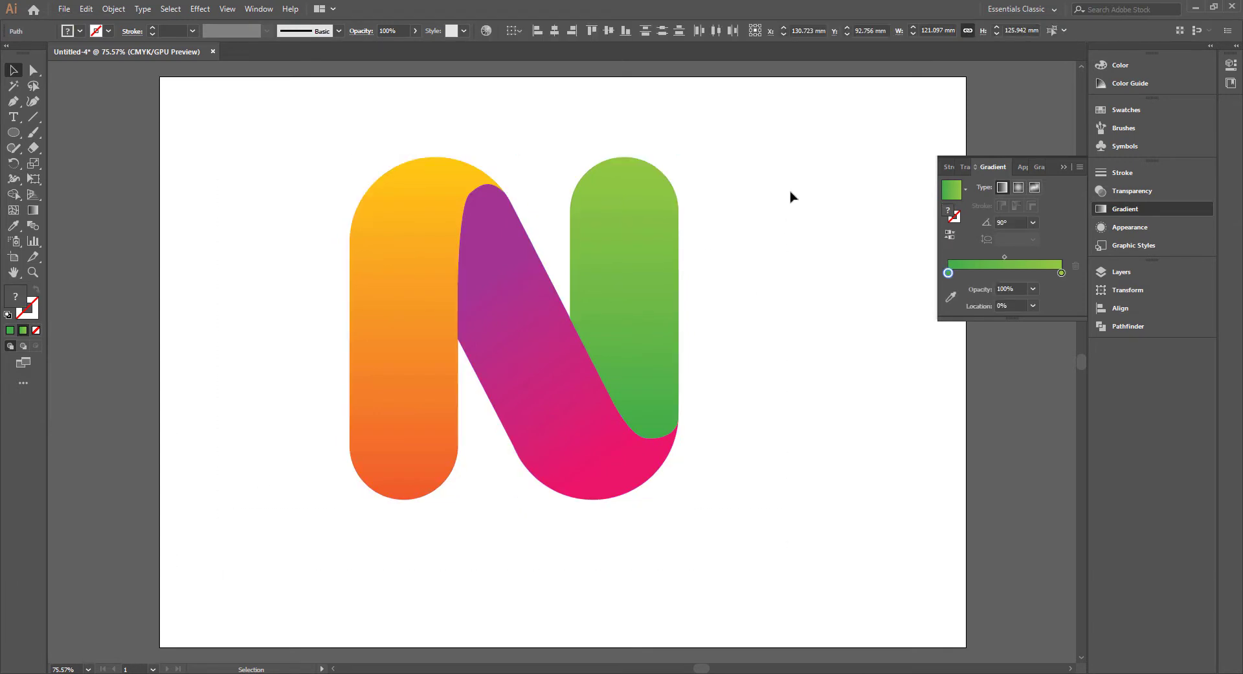
left_click_drag(799, 184, 759, 423)
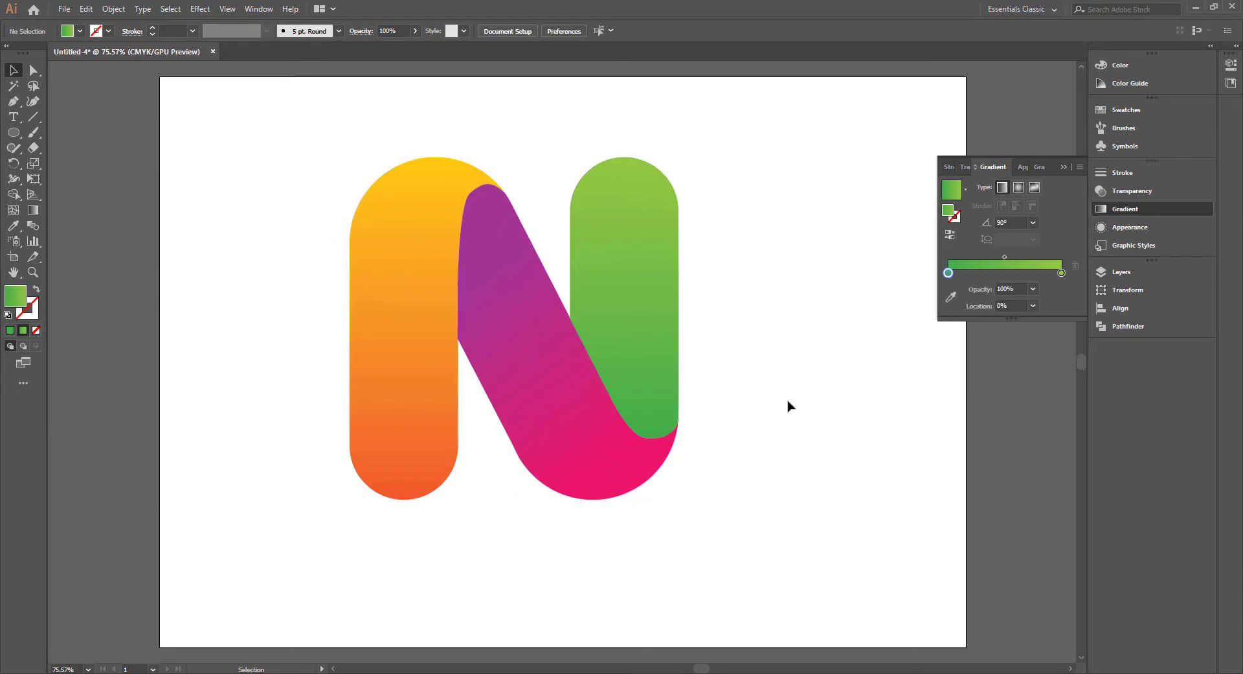
left_click(1064, 167)
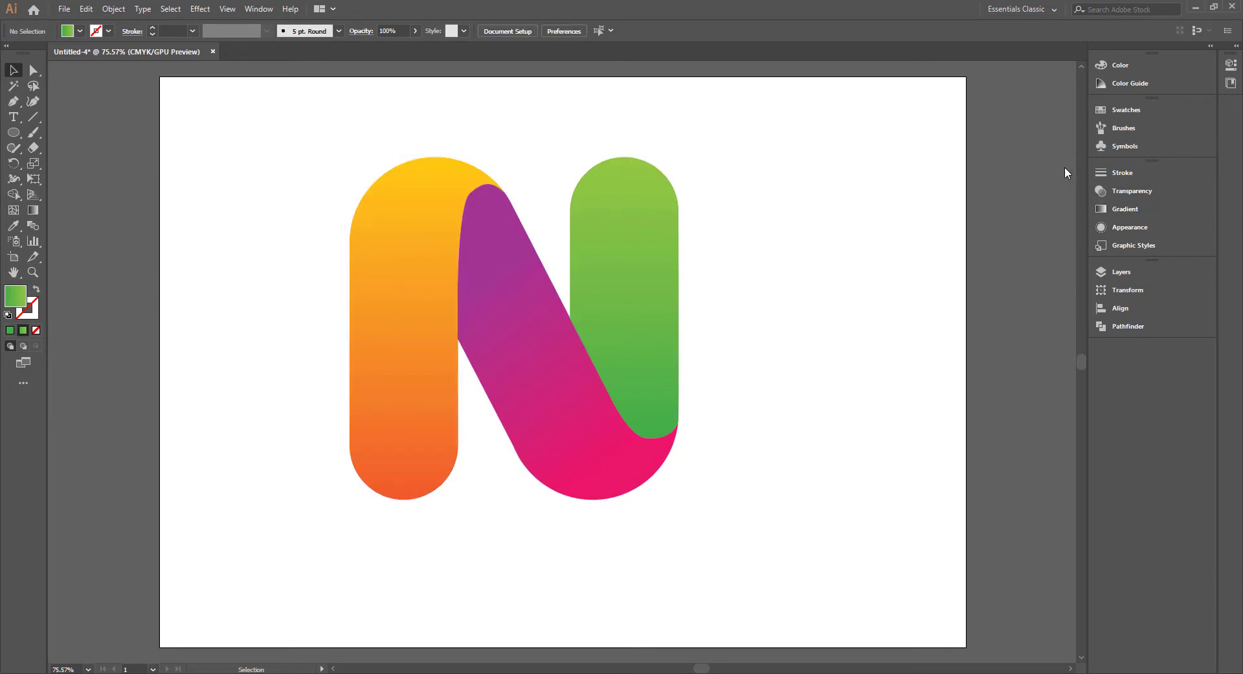